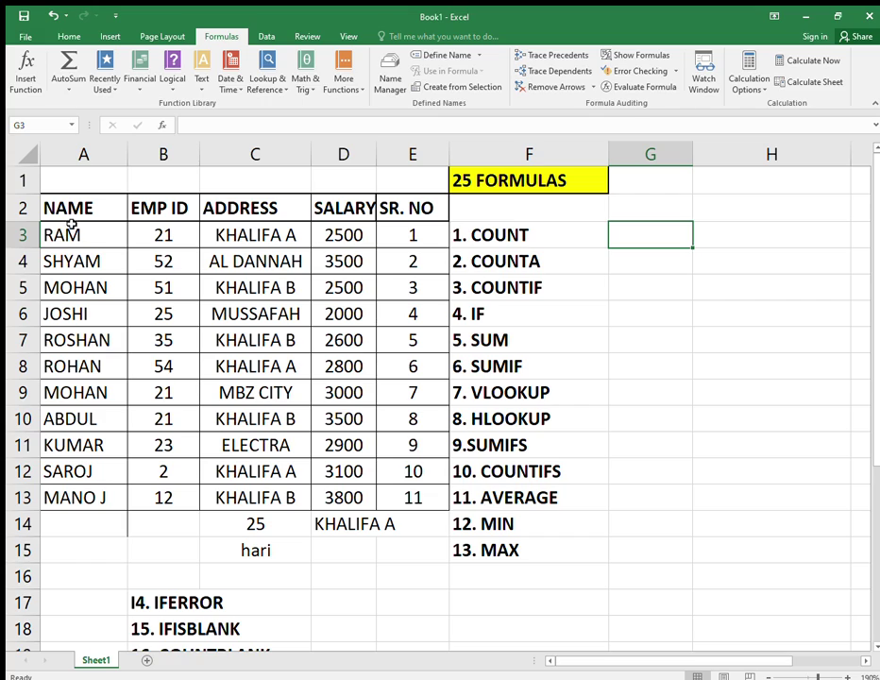
# - Enter =COUNT(D3:D13) in G3 to count the salary cells
pyautogui.moveTo(72, 206); pyautogui.dragTo(410, 492)
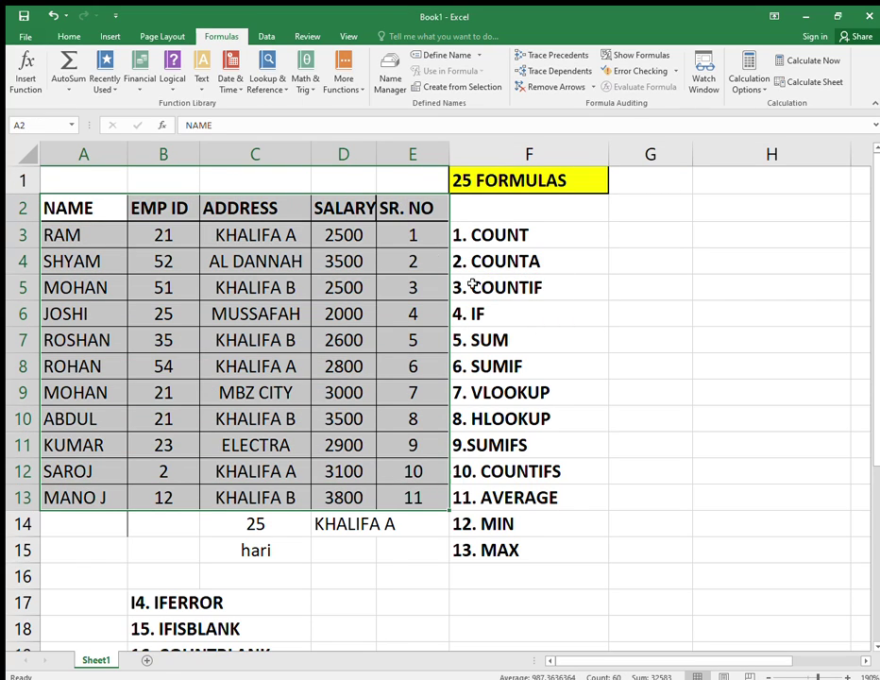
pyautogui.click(535, 187)
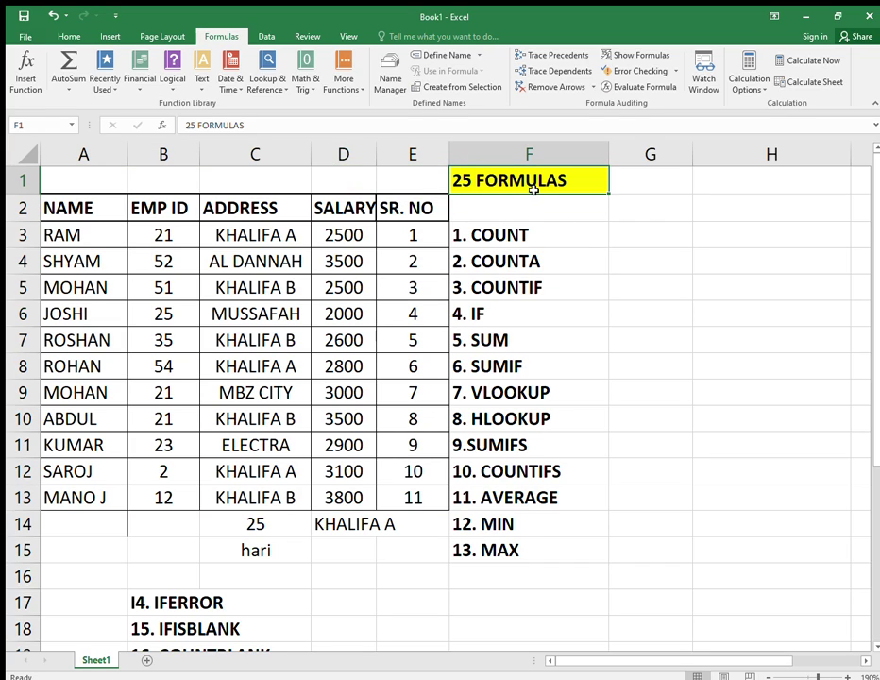
pyautogui.click(619, 391)
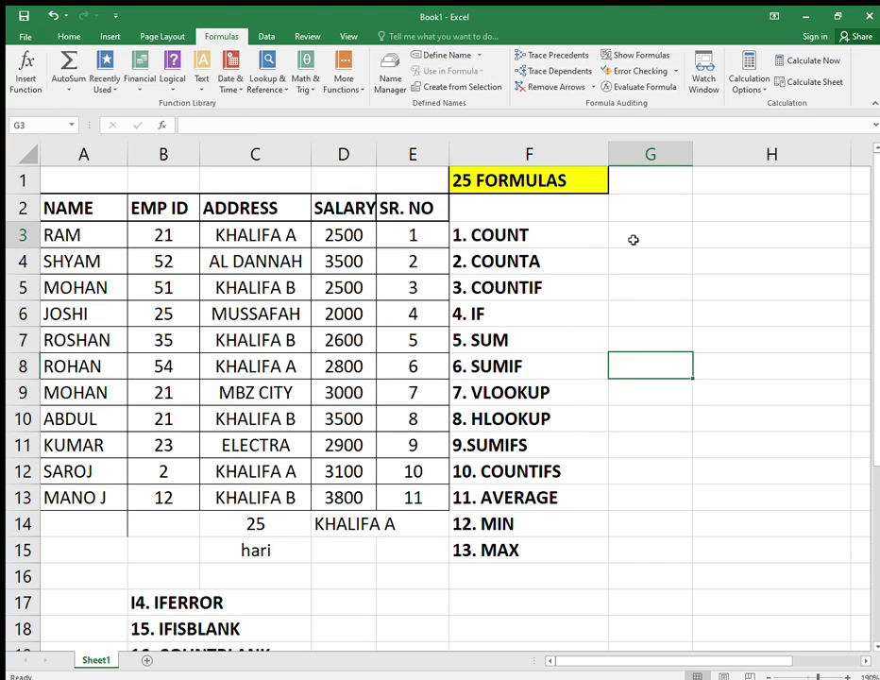
pyautogui.click(634, 240)
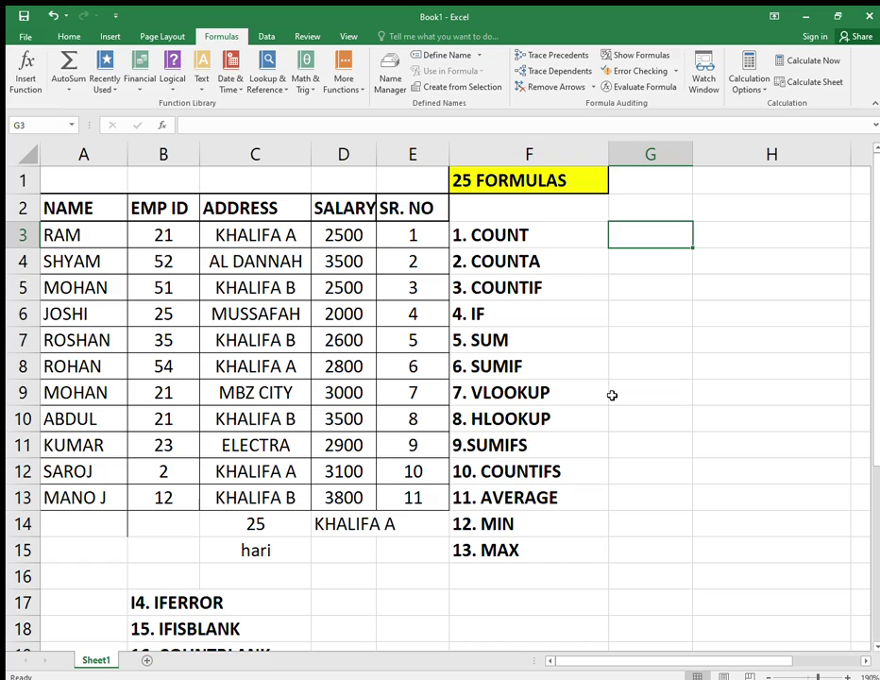
pyautogui.write('=CO')
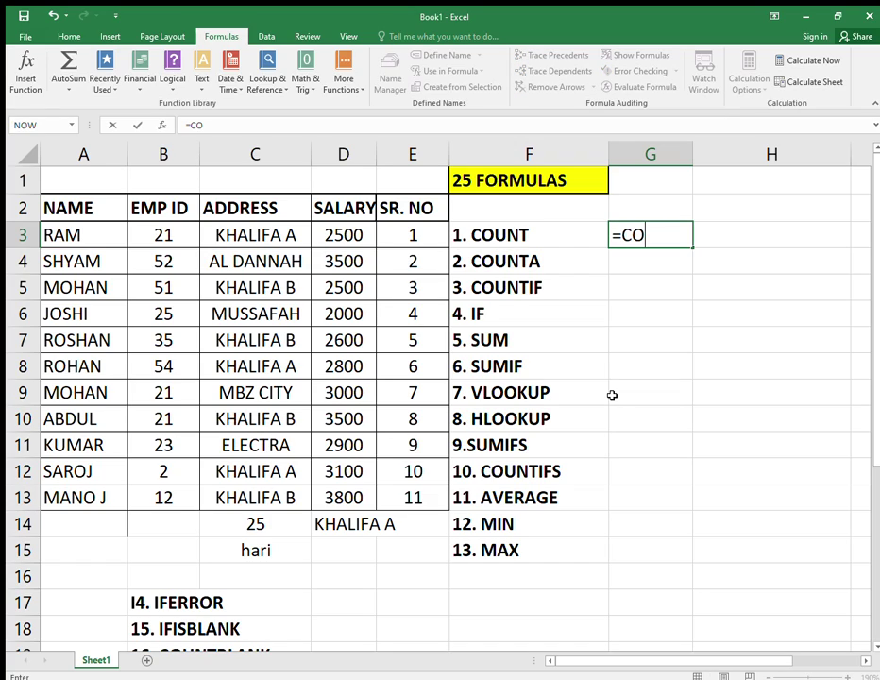
pyautogui.write('UNT(')
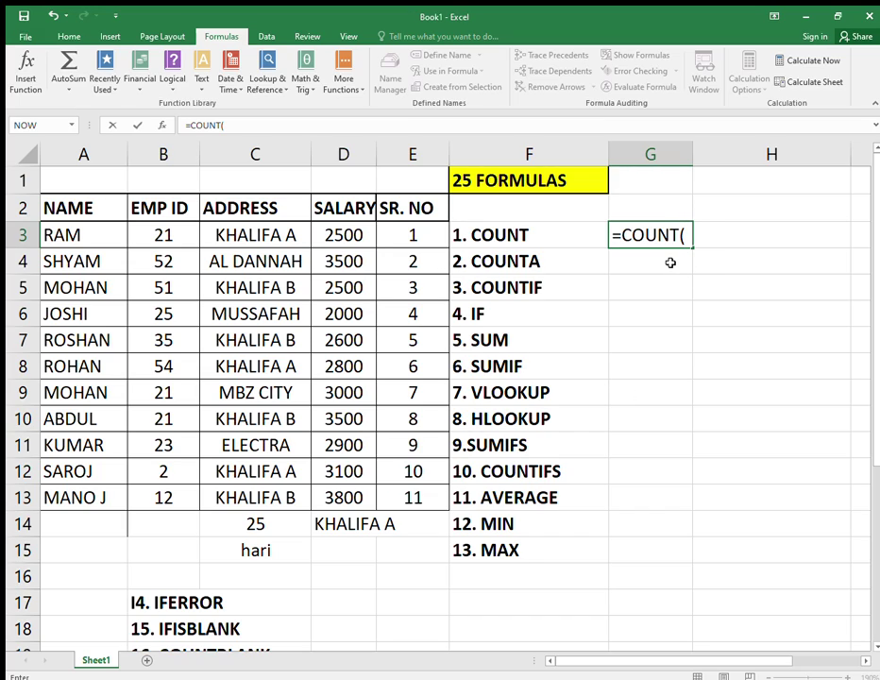
pyautogui.click(342, 235)
pyautogui.moveTo(342, 235); pyautogui.dragTo(353, 494)
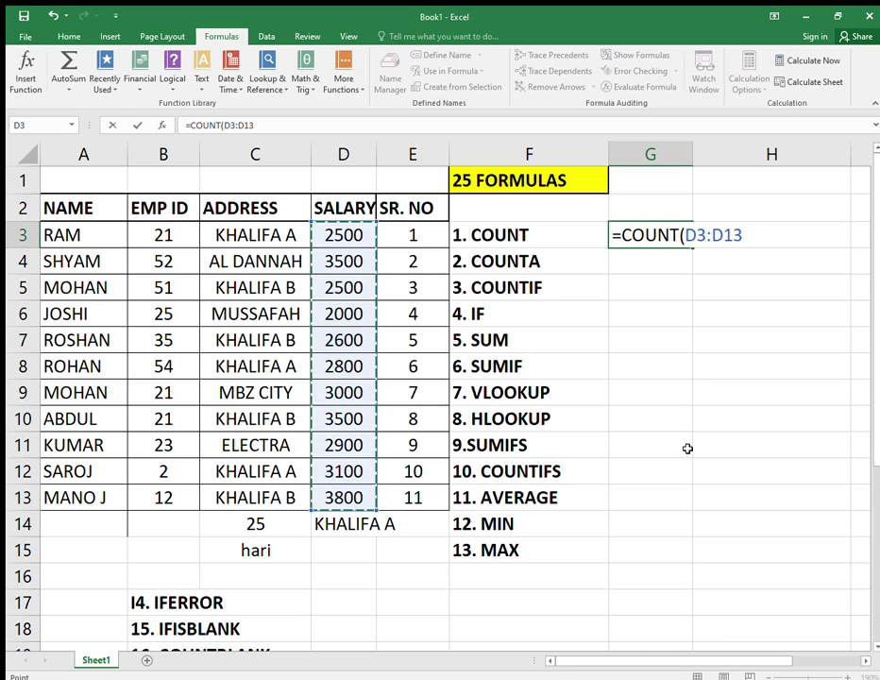
pyautogui.write(')')
pyautogui.press('Return')
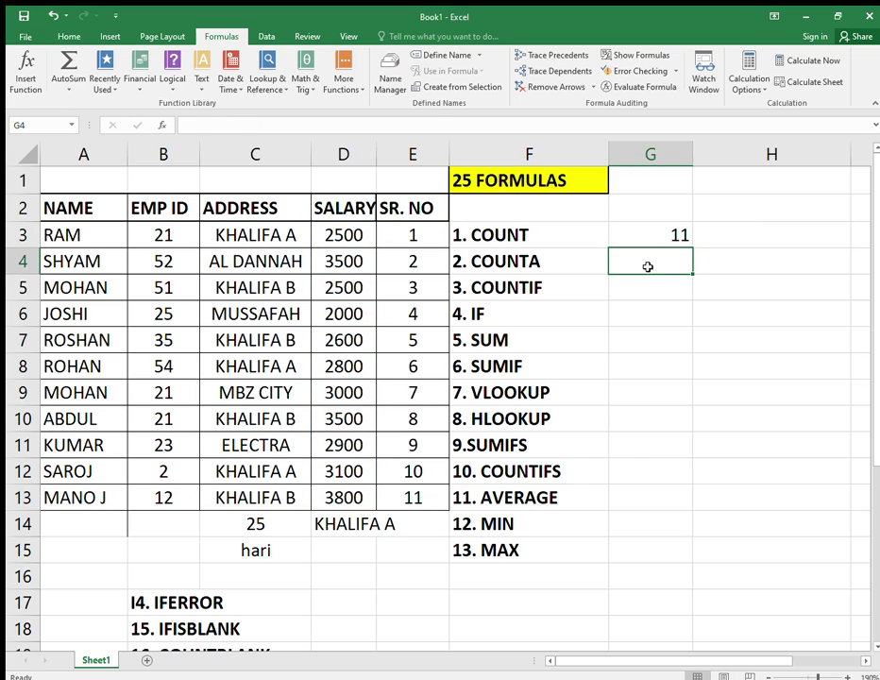
# - Rewrite G3 as =COUNT(D3:D14) so the range includes D14
pyautogui.click(672, 234)
pyautogui.press('BackSpace')
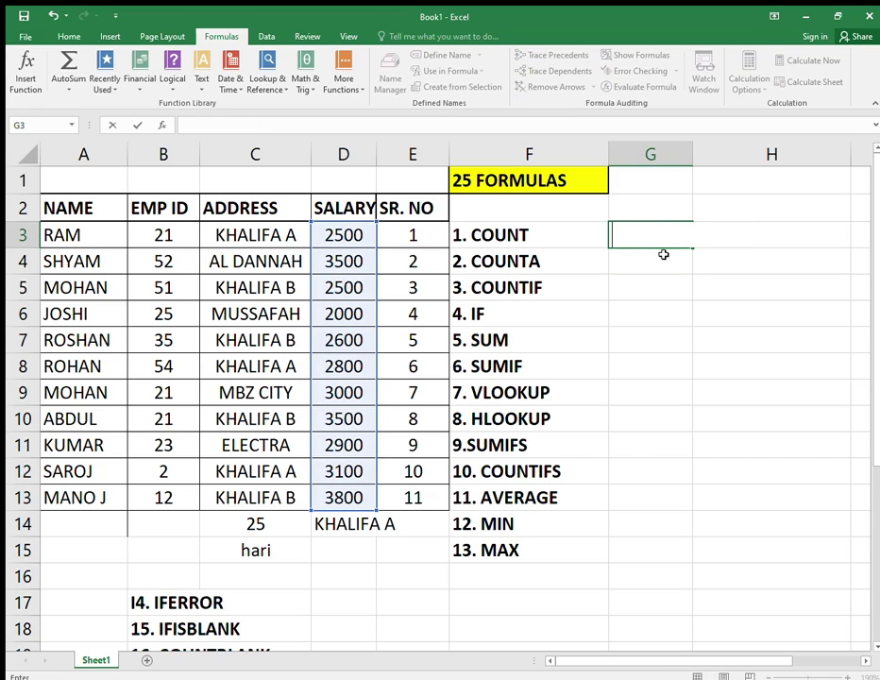
pyautogui.write('=COUN')
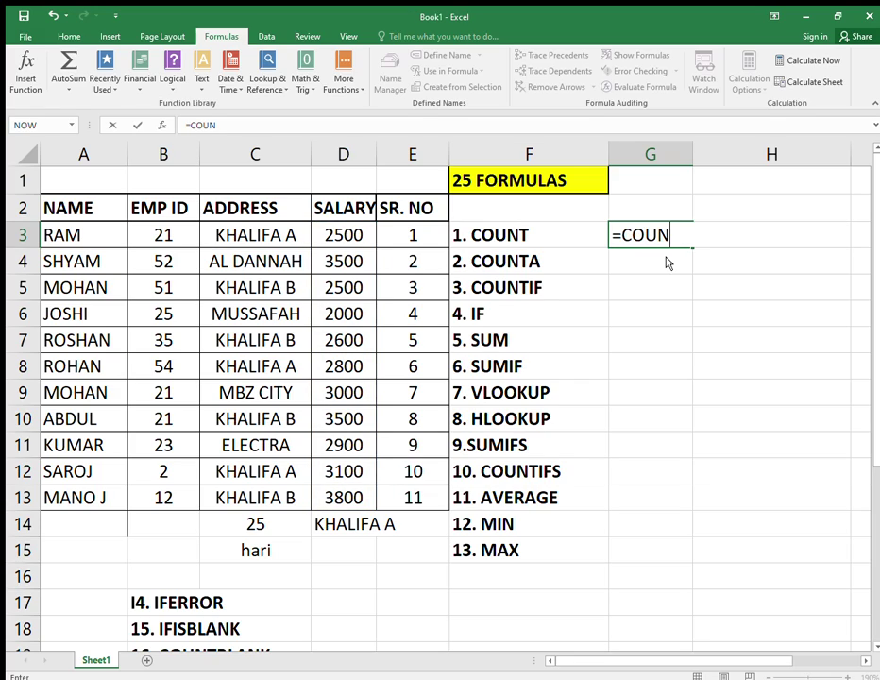
pyautogui.write('T(')
pyautogui.click(364, 234)
pyautogui.moveTo(364, 234); pyautogui.dragTo(353, 526)
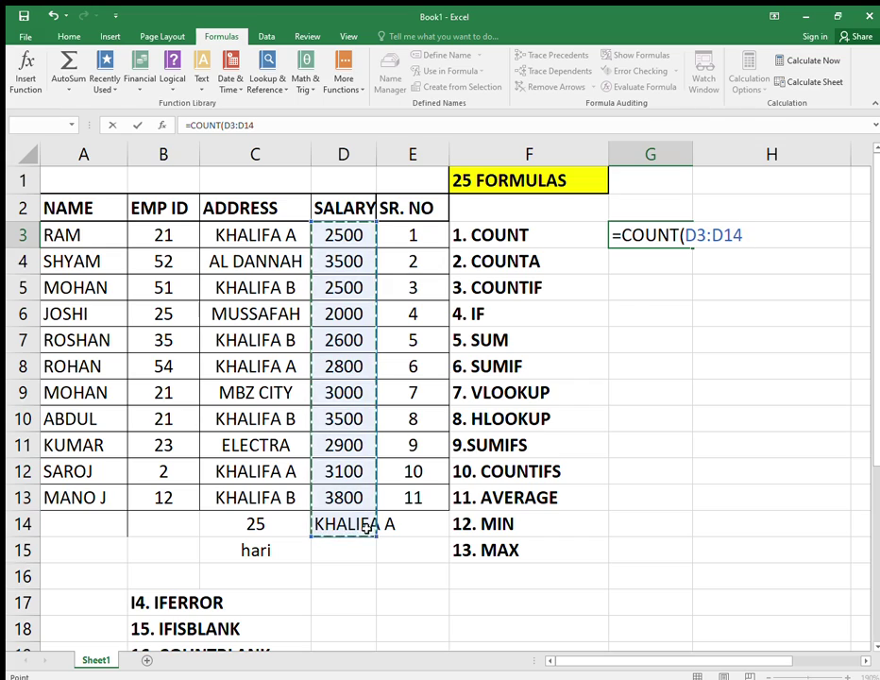
pyautogui.write(')')
pyautogui.press('Return')
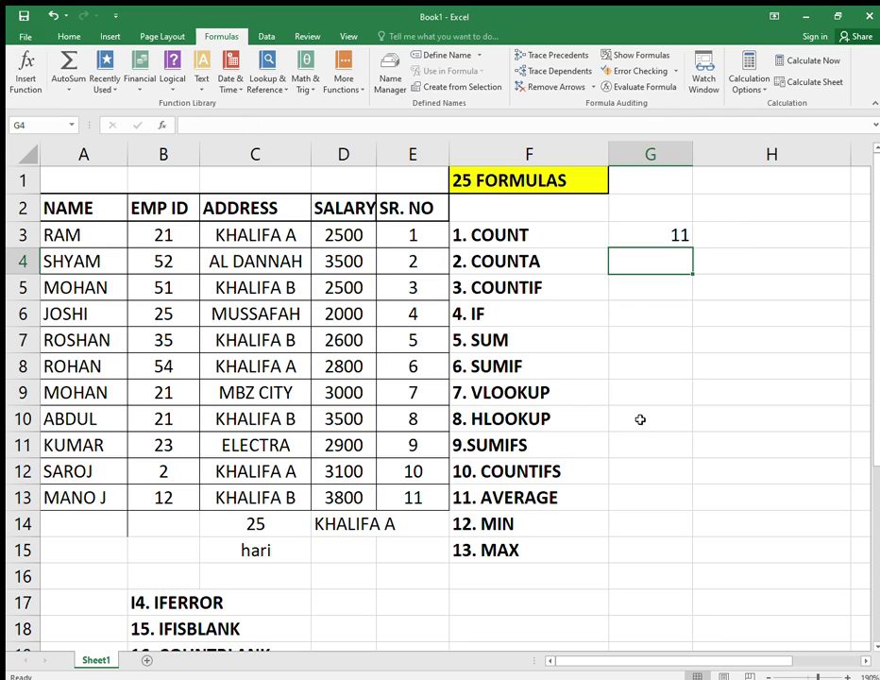
pyautogui.click(339, 524)
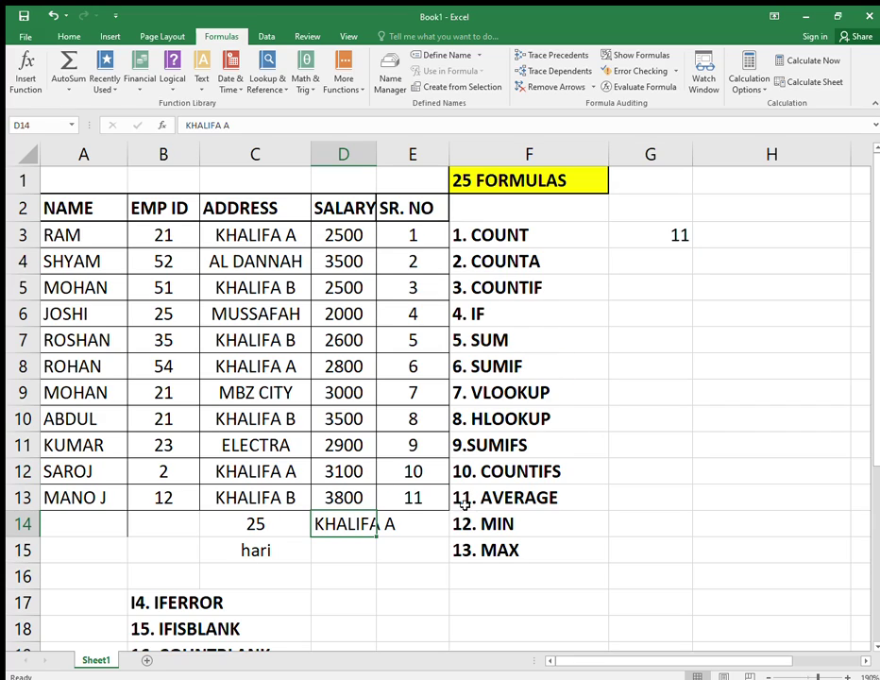
pyautogui.click(349, 281)
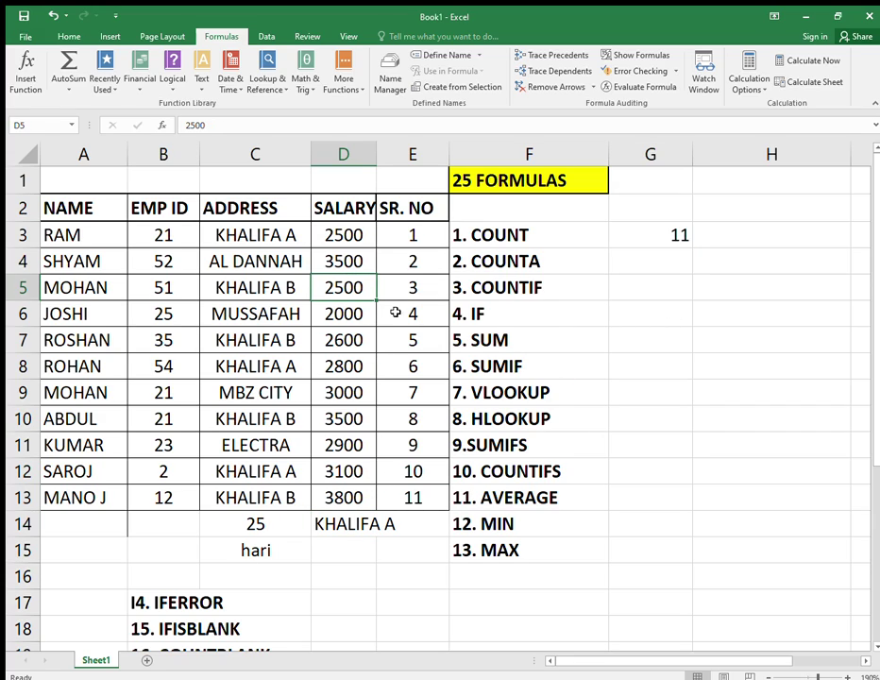
pyautogui.click(672, 245)
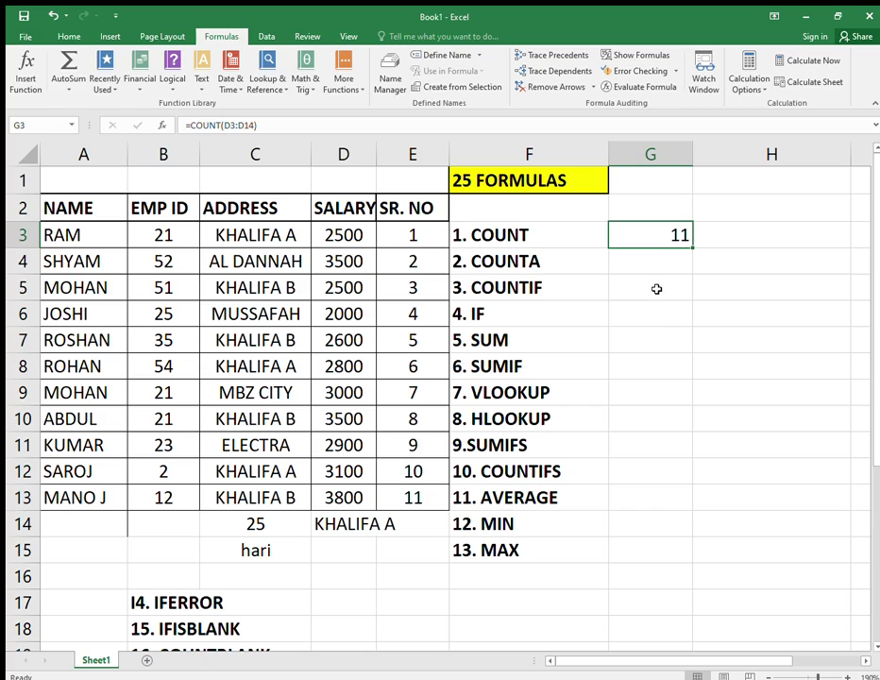
pyautogui.click(666, 262)
# - Enter =COUNTA(D3:D14) in G4, returning 12
pyautogui.write('=')
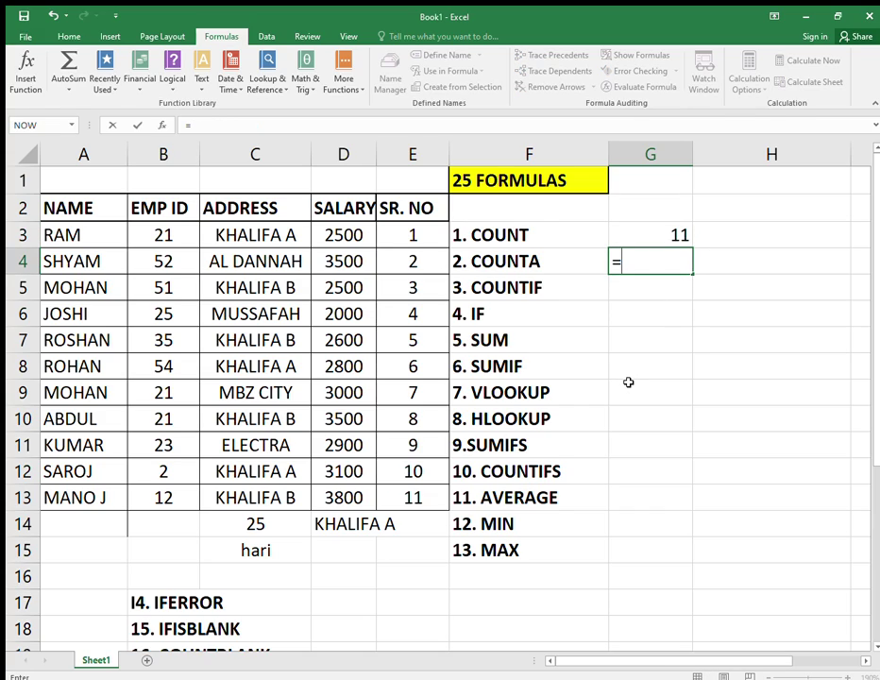
pyautogui.write('COUNT')
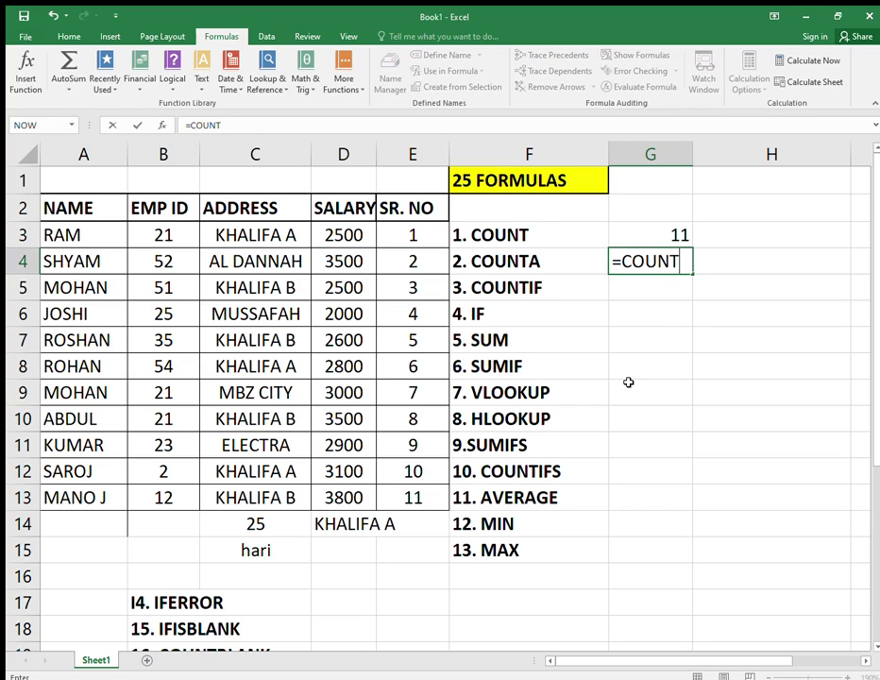
pyautogui.write('A(')
pyautogui.click(355, 247)
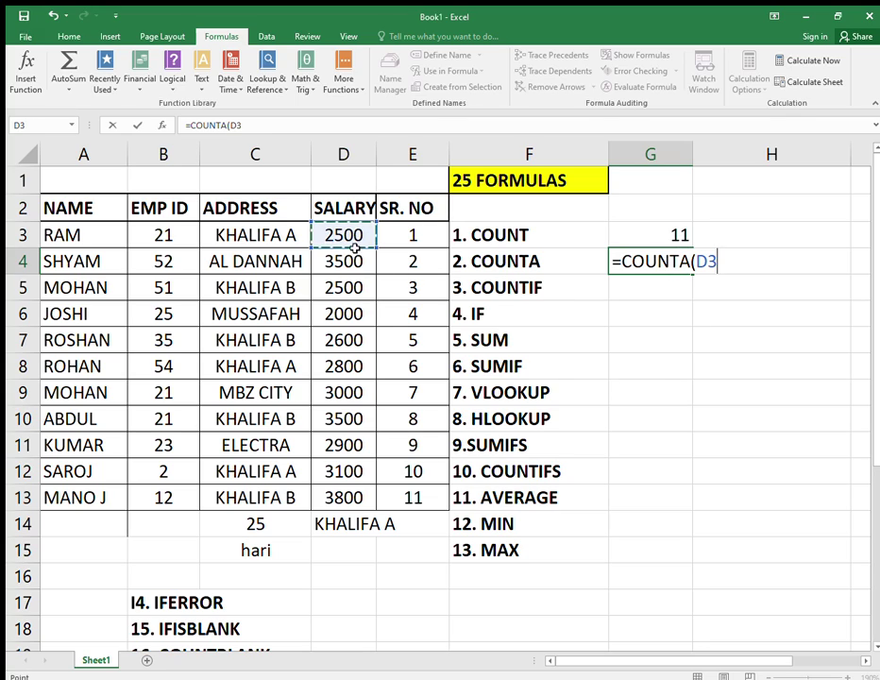
pyautogui.moveTo(355, 247); pyautogui.dragTo(361, 532)
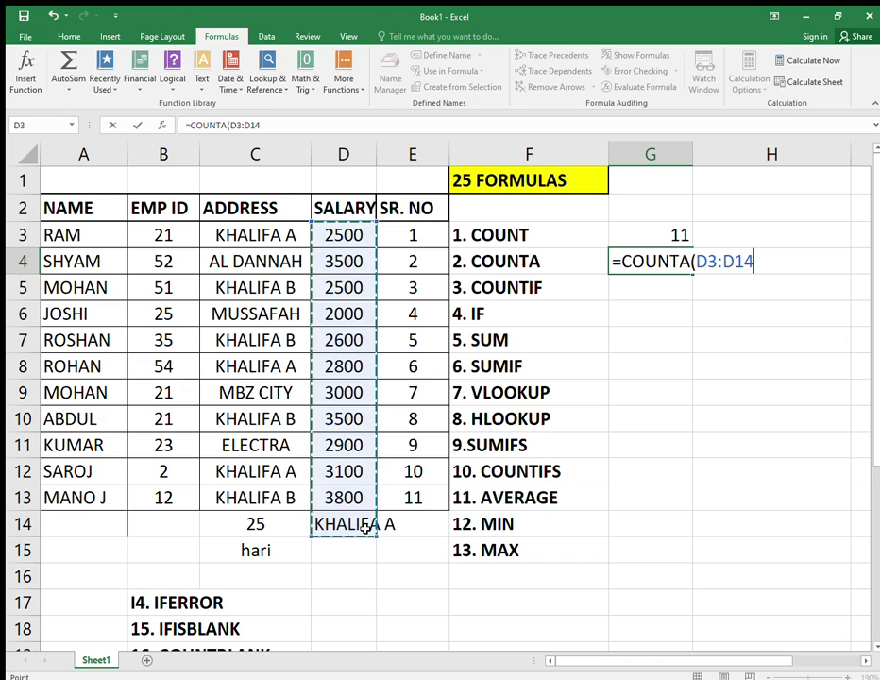
pyautogui.write(')')
pyautogui.press('Return')
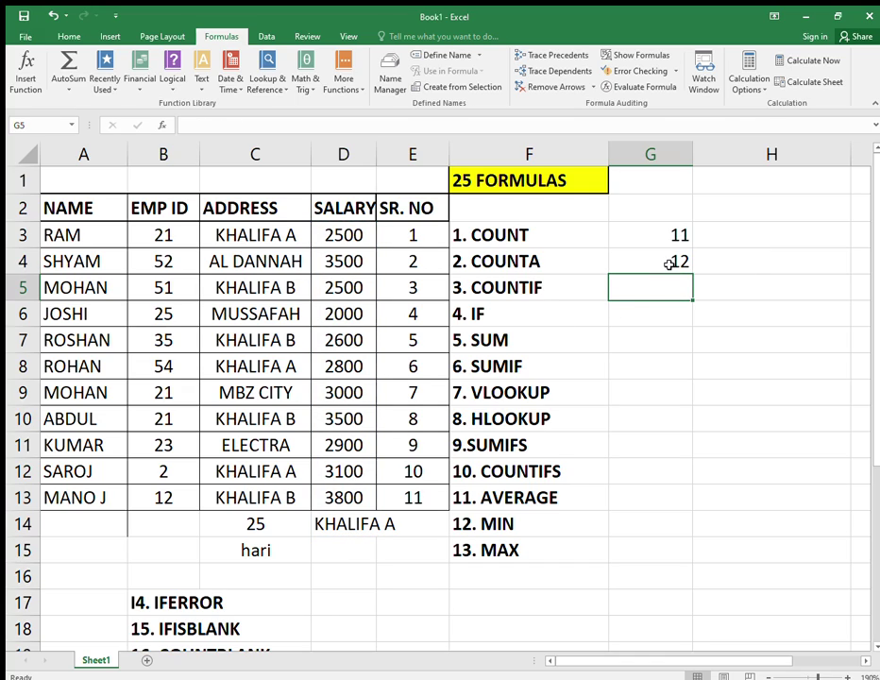
# - Compare the text entry in D14 with the salary value in D11
pyautogui.click(343, 523)
pyautogui.click(360, 440)
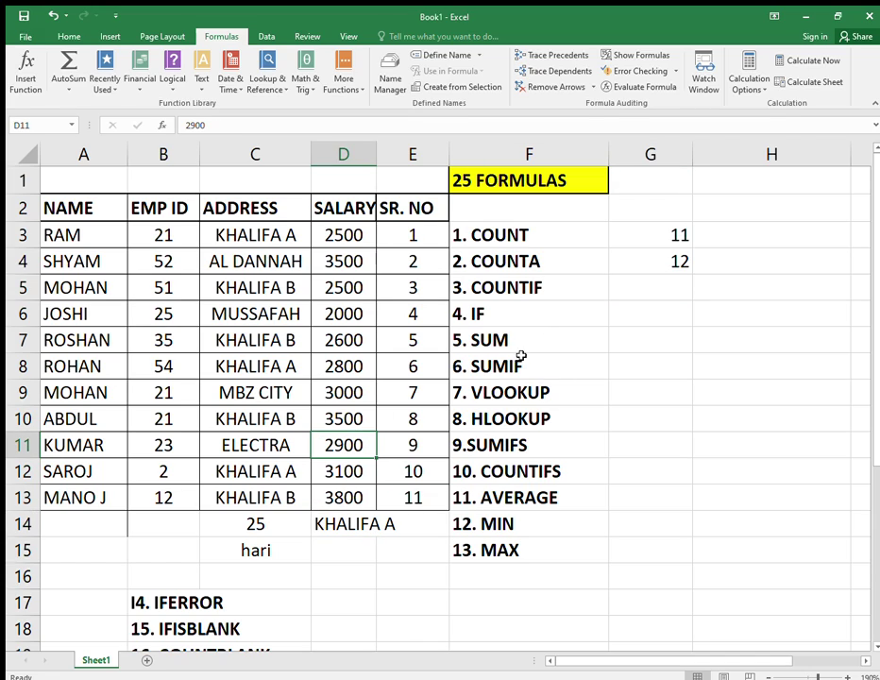
pyautogui.click(671, 285)
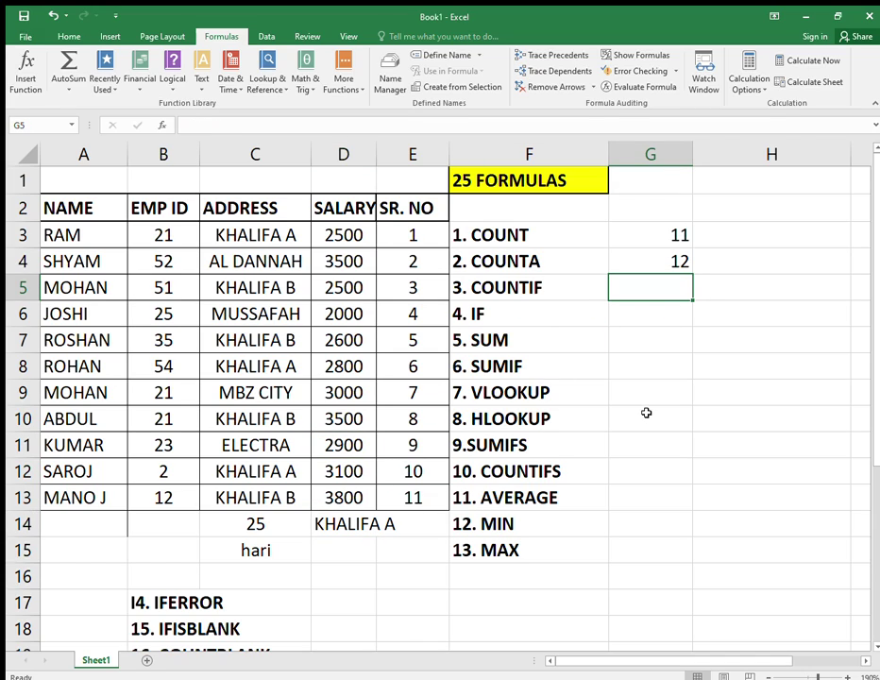
pyautogui.write('=COUNT')
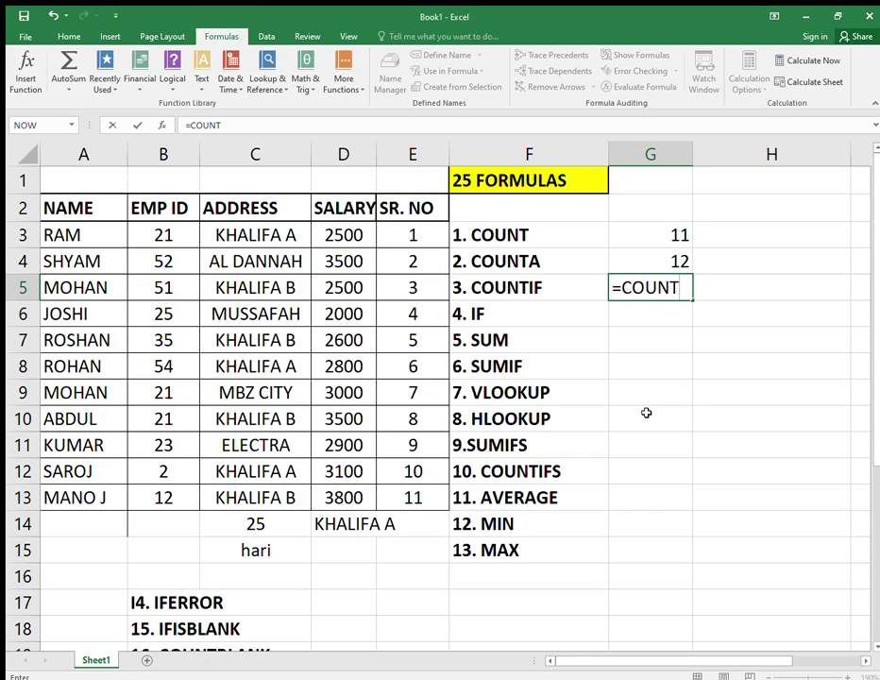
pyautogui.write('IF(')
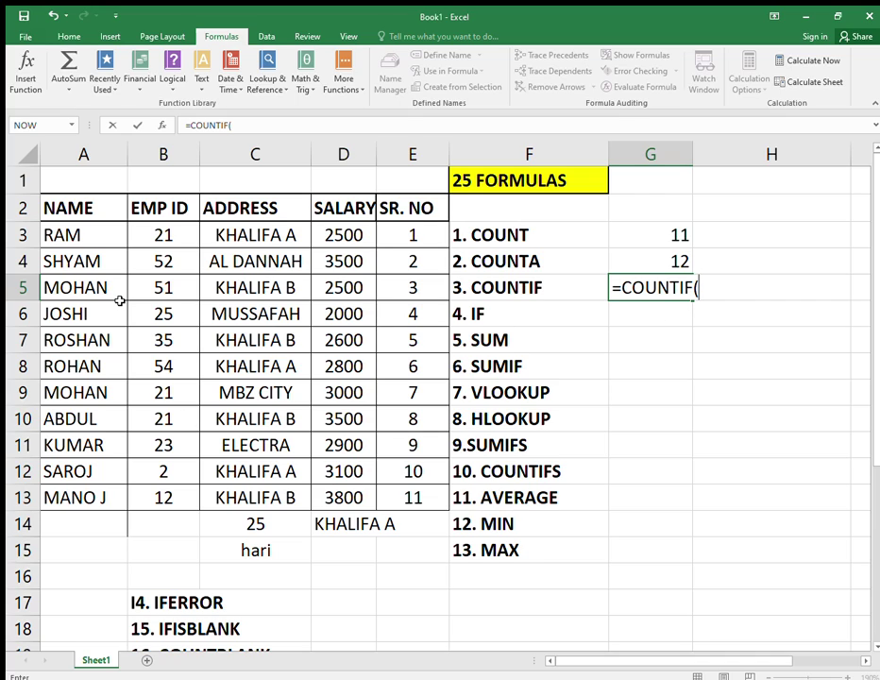
pyautogui.moveTo(122, 233); pyautogui.dragTo(98, 489)
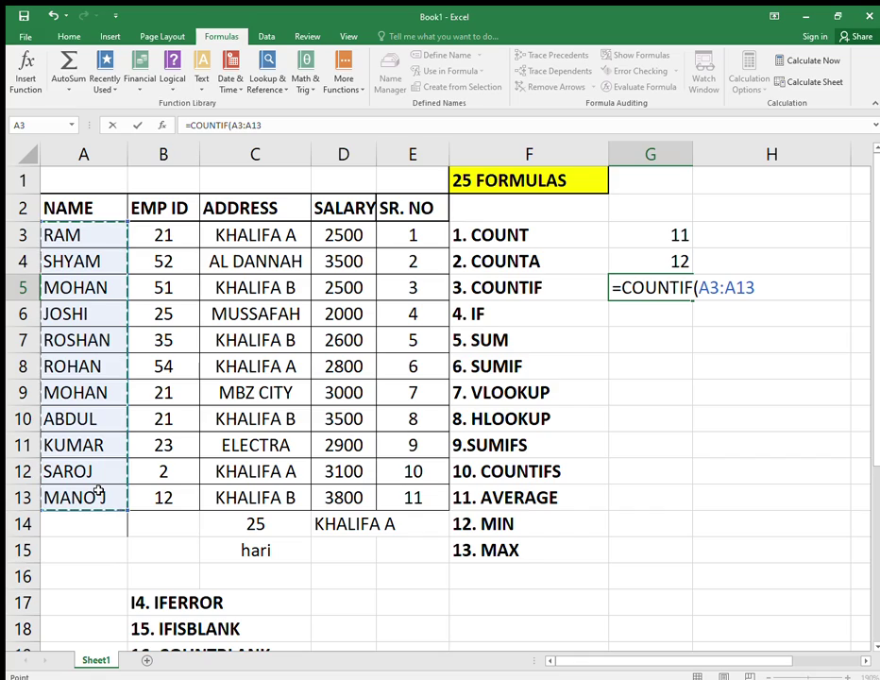
pyautogui.write(',')
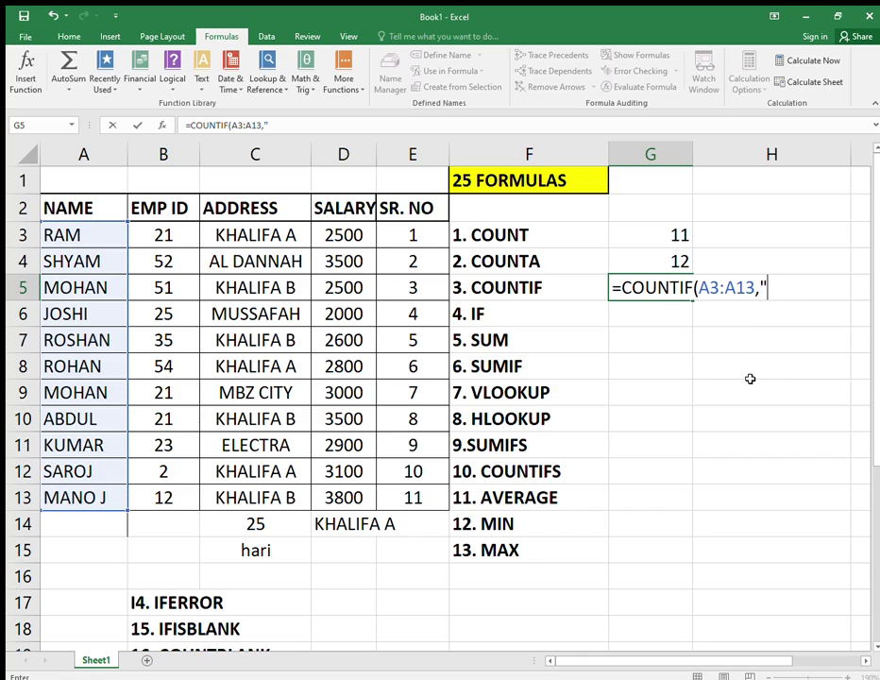
pyautogui.write('"MOHAN')
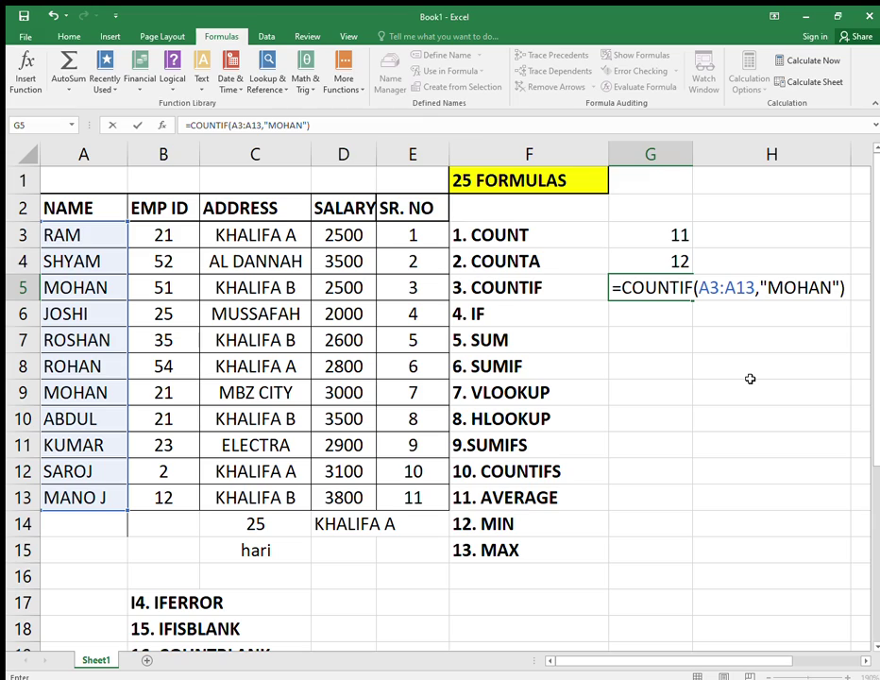
pyautogui.press('Return')
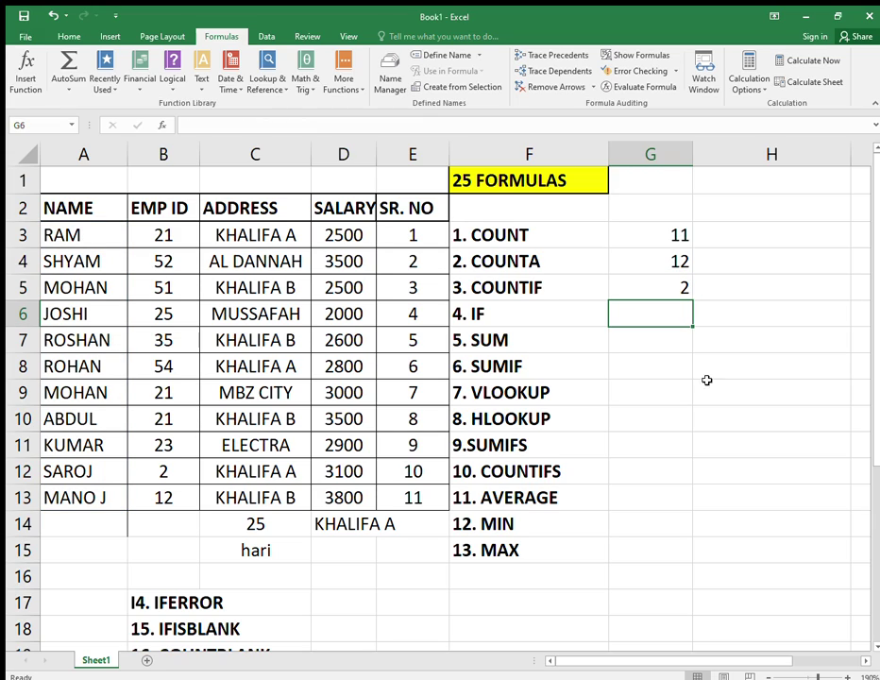
pyautogui.click(655, 284)
pyautogui.click(79, 286)
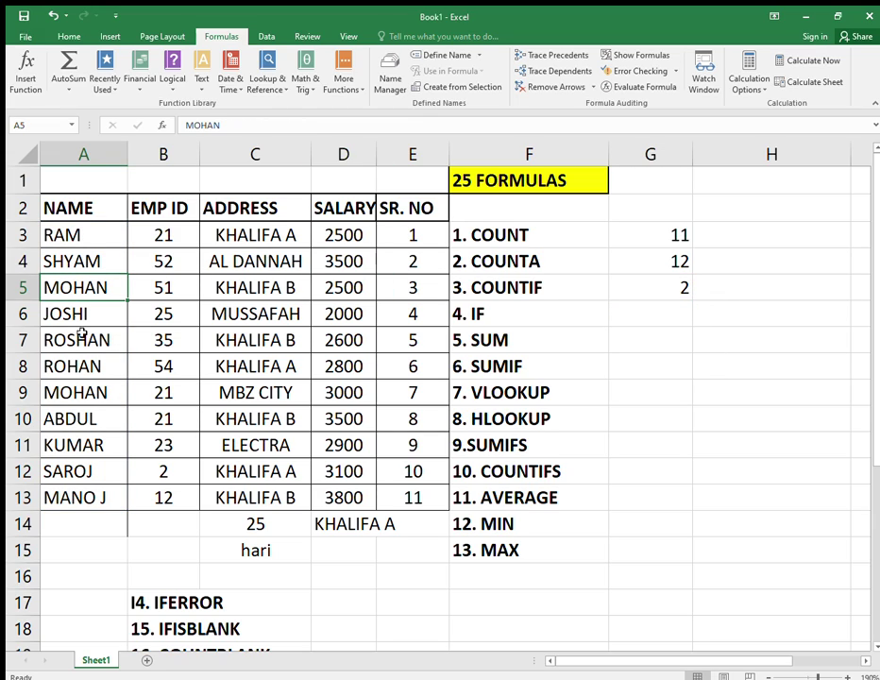
pyautogui.click(92, 391)
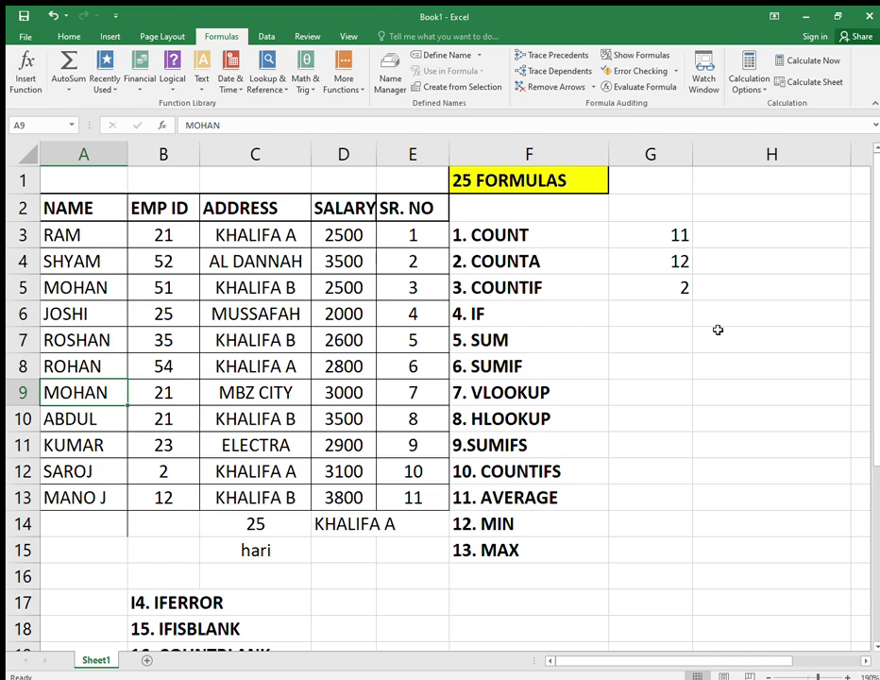
pyautogui.click(113, 290)
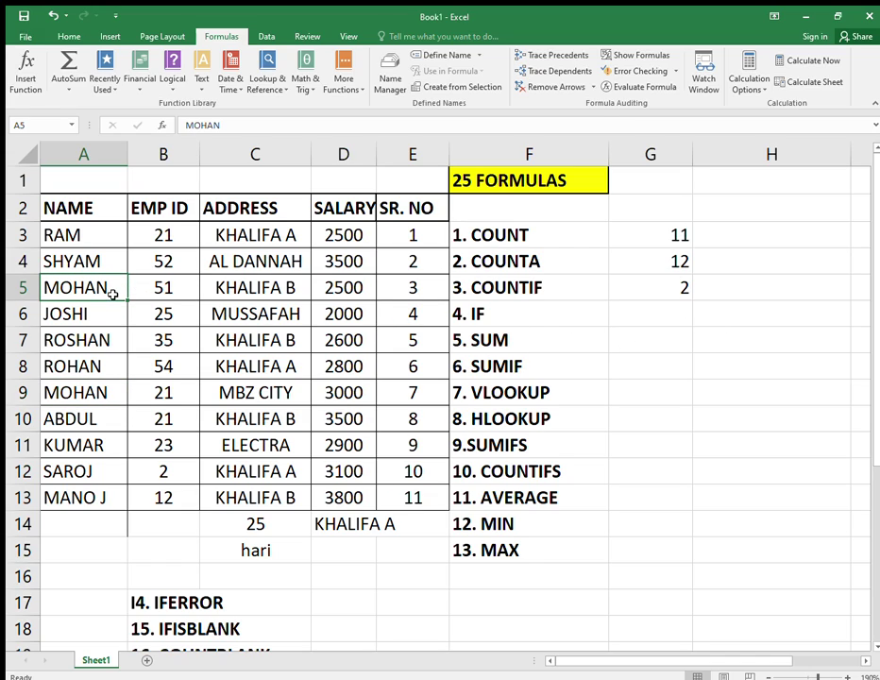
pyautogui.click(98, 393)
pyautogui.click(674, 311)
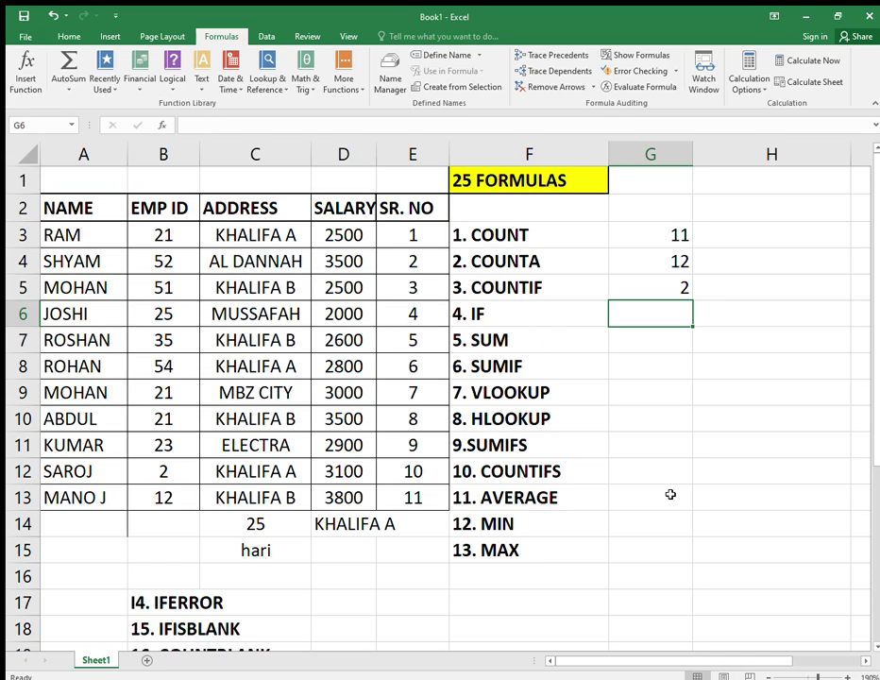
# - Start an IF formula in G6, then delete the mistaken A3 range reference
pyautogui.write('=IF(')
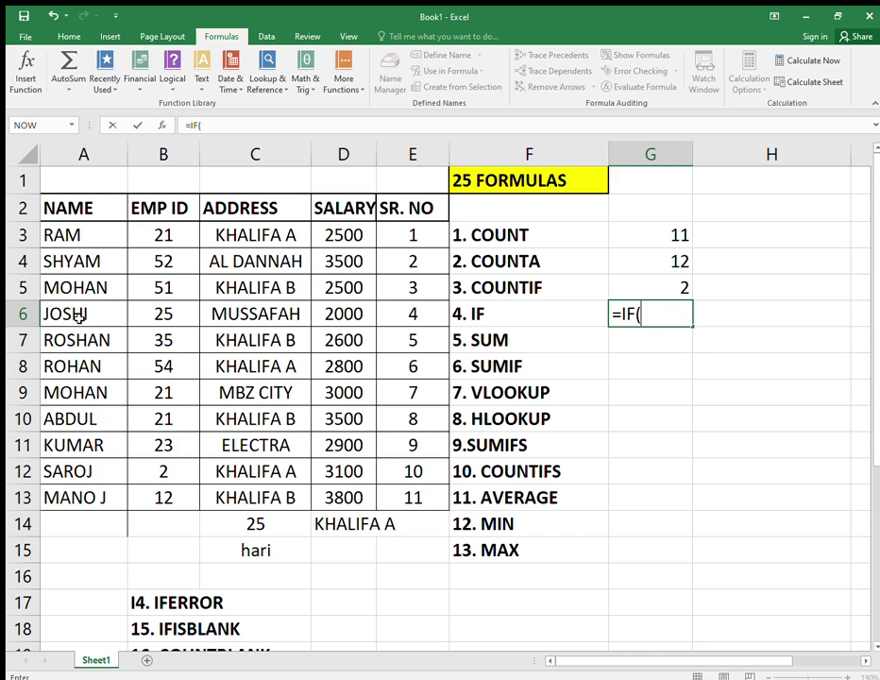
pyautogui.click(118, 234)
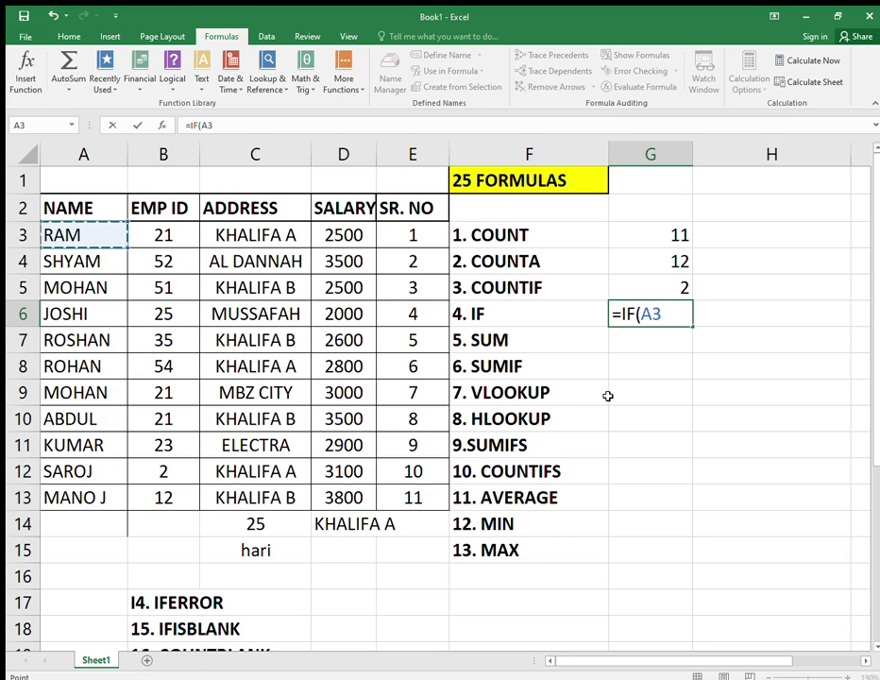
pyautogui.press('F8')
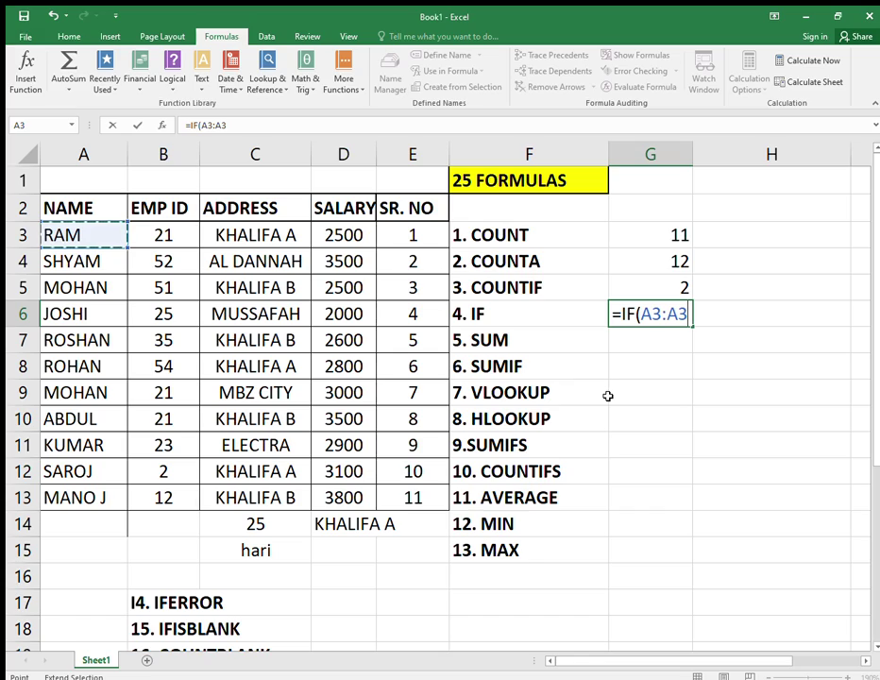
pyautogui.press('BackSpace')
pyautogui.press('BackSpace')
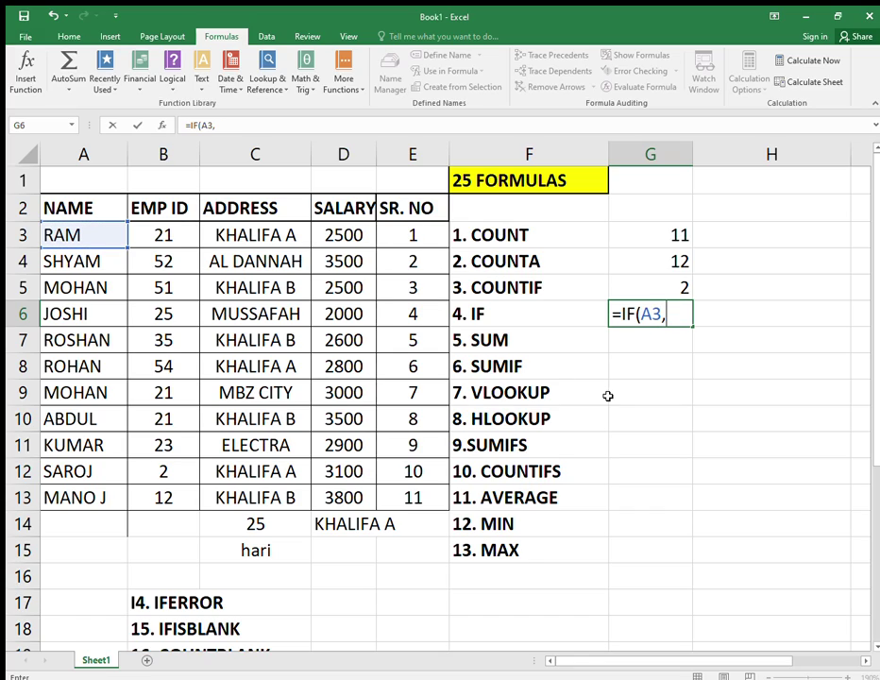
pyautogui.press('BackSpace')
pyautogui.press('BackSpace')
pyautogui.press('BackSpace')
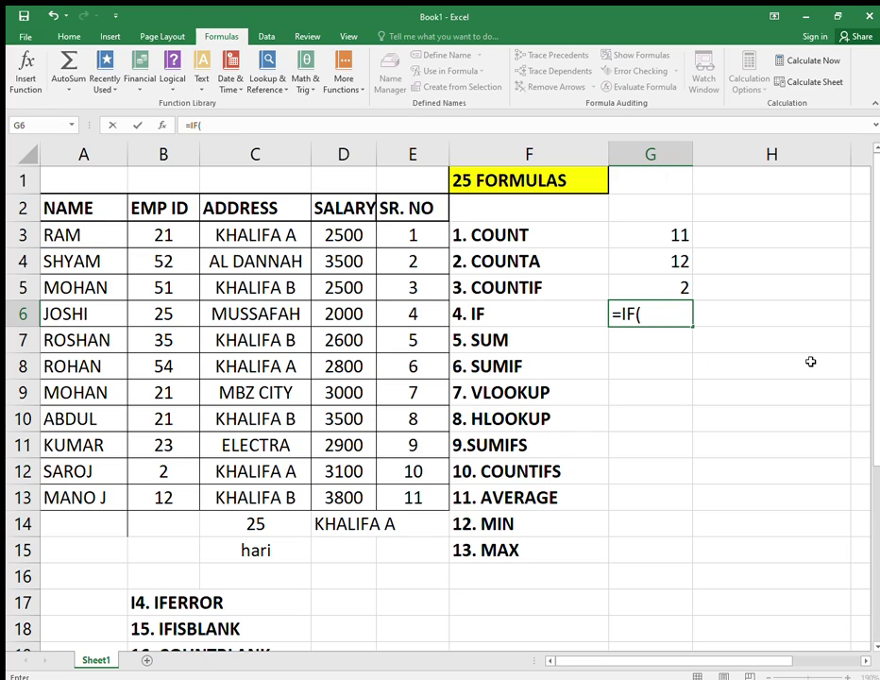
# - Complete =IF(A3>=D3,"YES","NO") in G6 so it displays YES
pyautogui.click(65, 234)
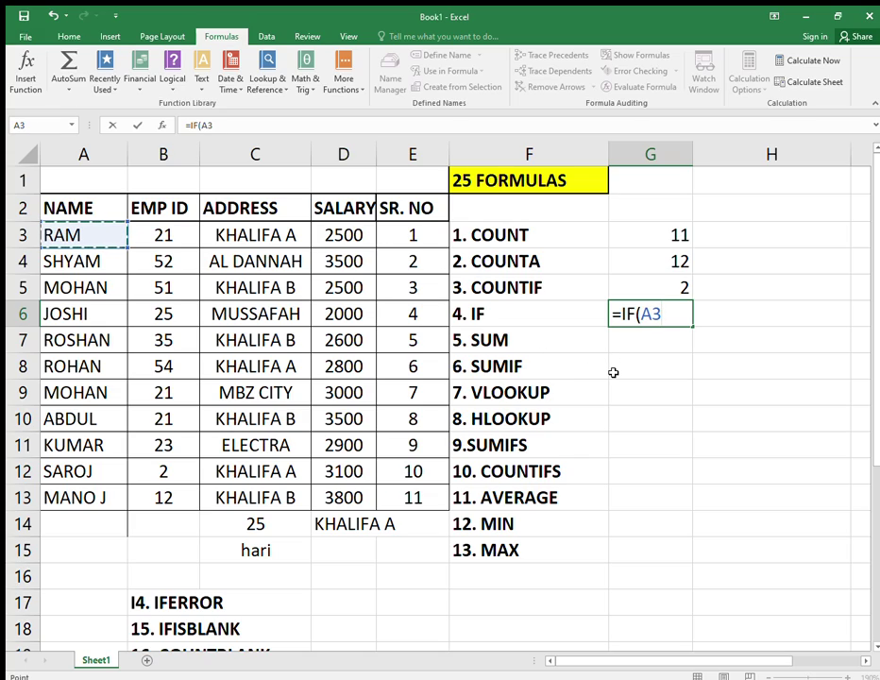
pyautogui.write('>+')
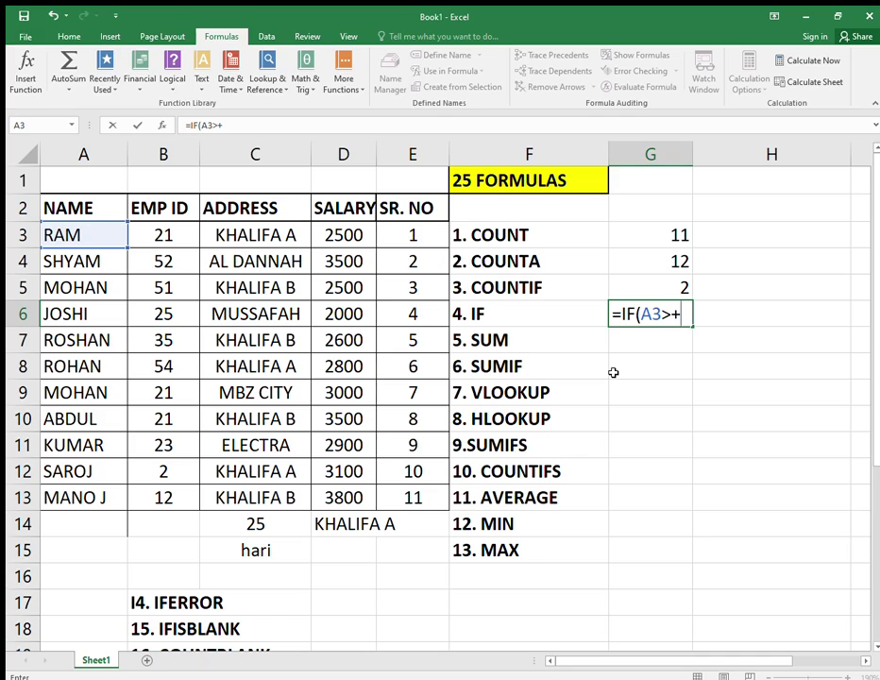
pyautogui.press('BackSpace')
pyautogui.write('=')
pyautogui.click(344, 235)
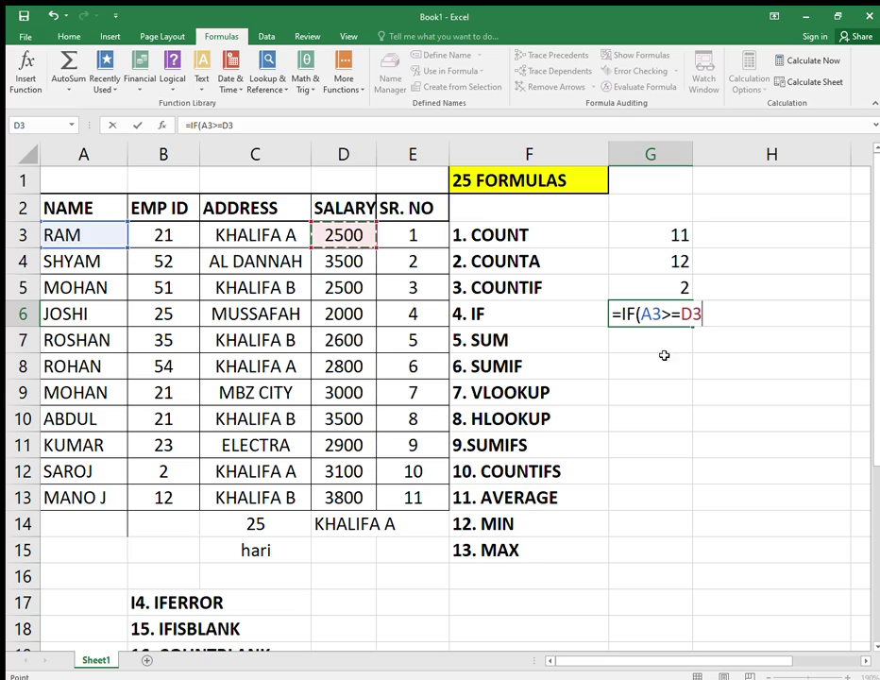
pyautogui.write(',')
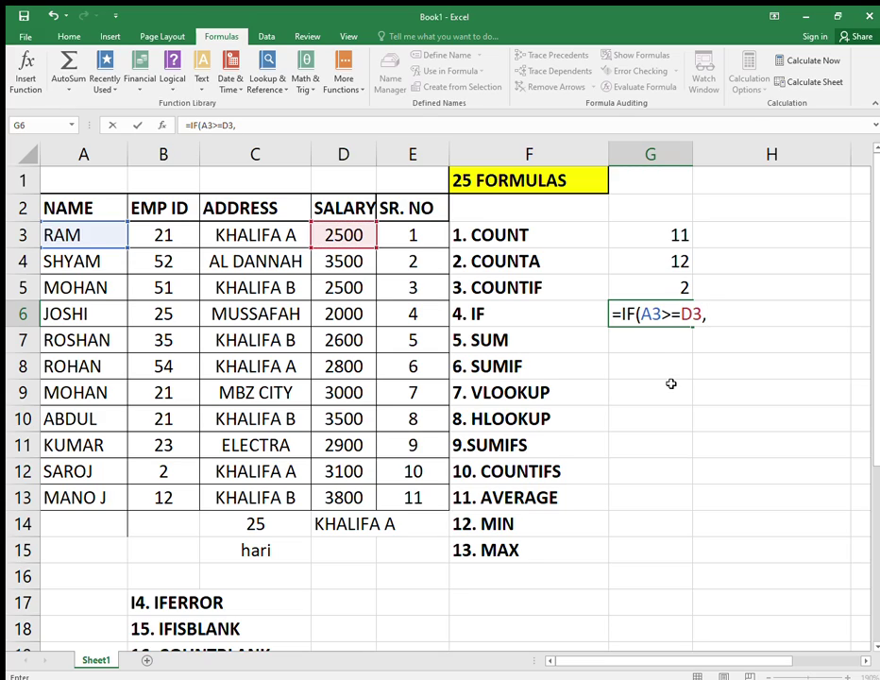
pyautogui.write('"YES","')
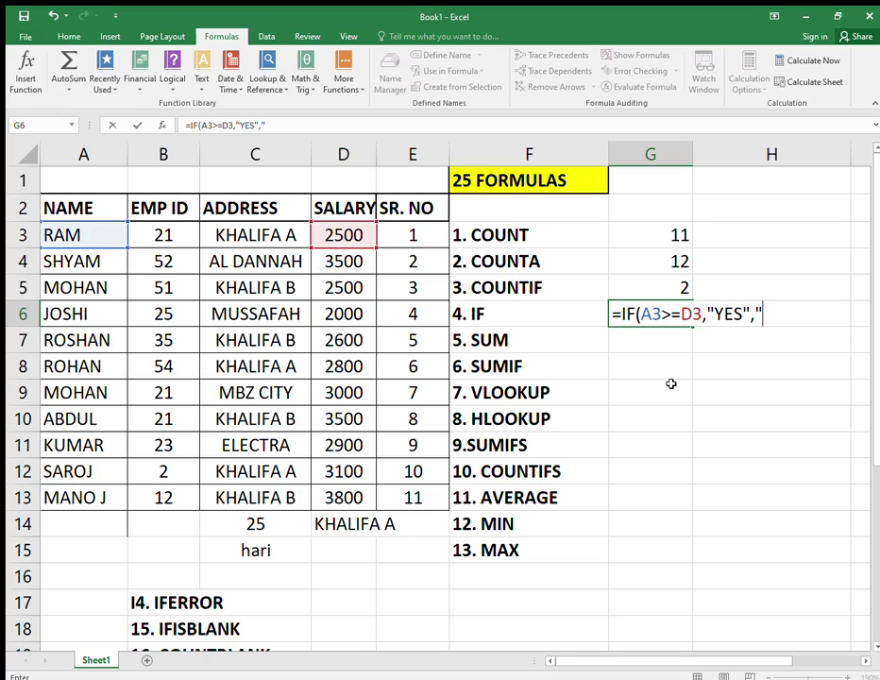
pyautogui.write('NO')
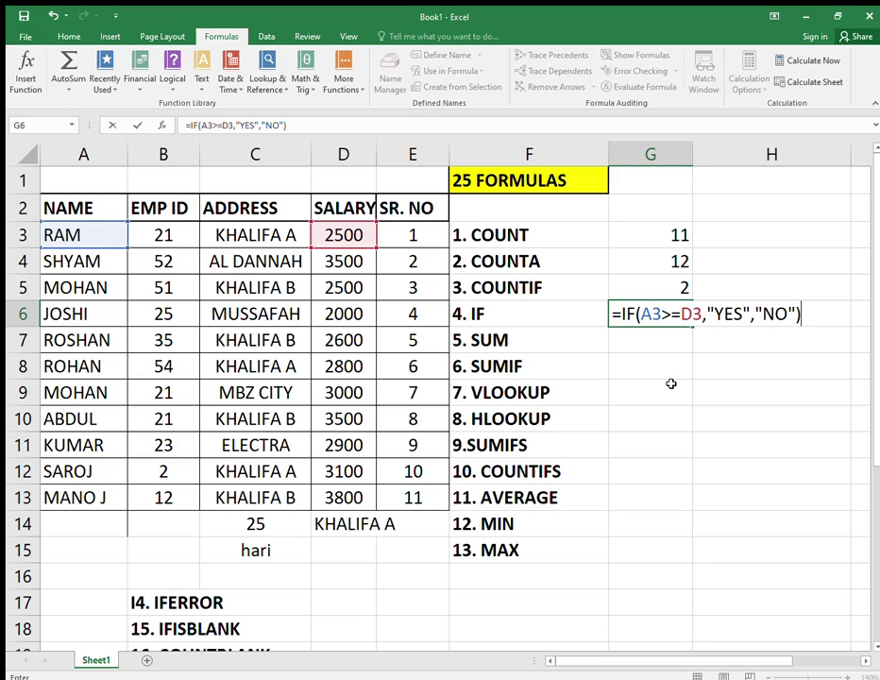
pyautogui.press('Return')
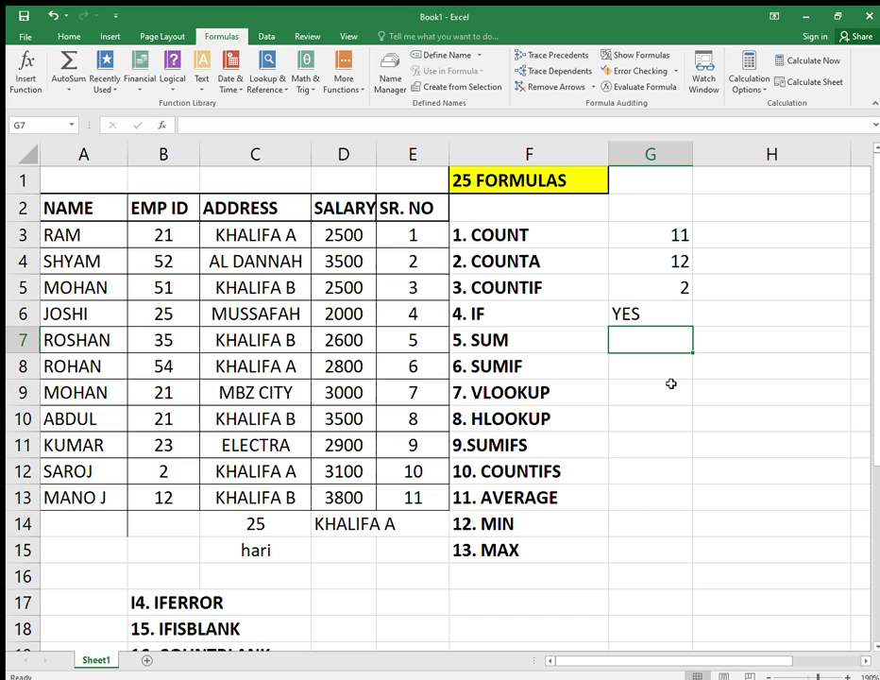
pyautogui.click(649, 314)
pyautogui.click(636, 344)
# - Begin =SUM( in G7 with the salary range D3:D13
pyautogui.write('=SUM')
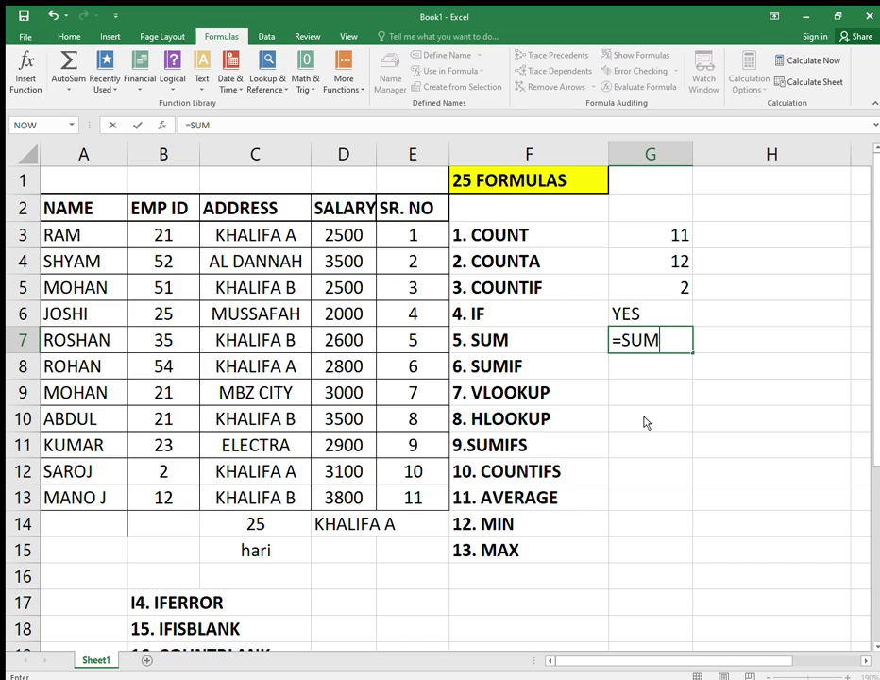
pyautogui.write('(')
pyautogui.moveTo(350, 230); pyautogui.dragTo(349, 498)
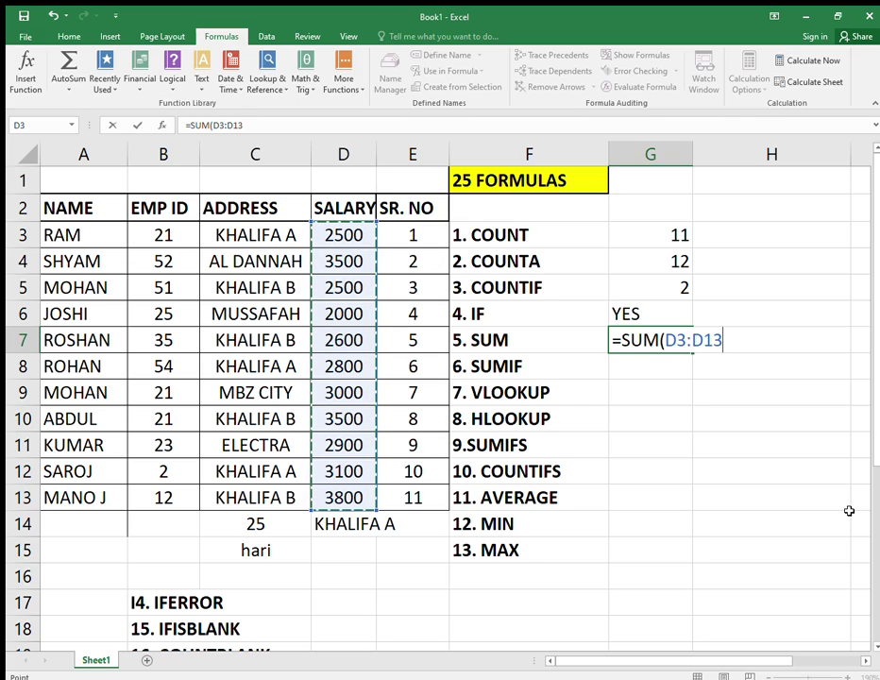
# - Finish the G7 SUM, then add a SUMIF in G8 totalling one employee's salaries from D3:D13
pyautogui.write(')')
pyautogui.press('Return')
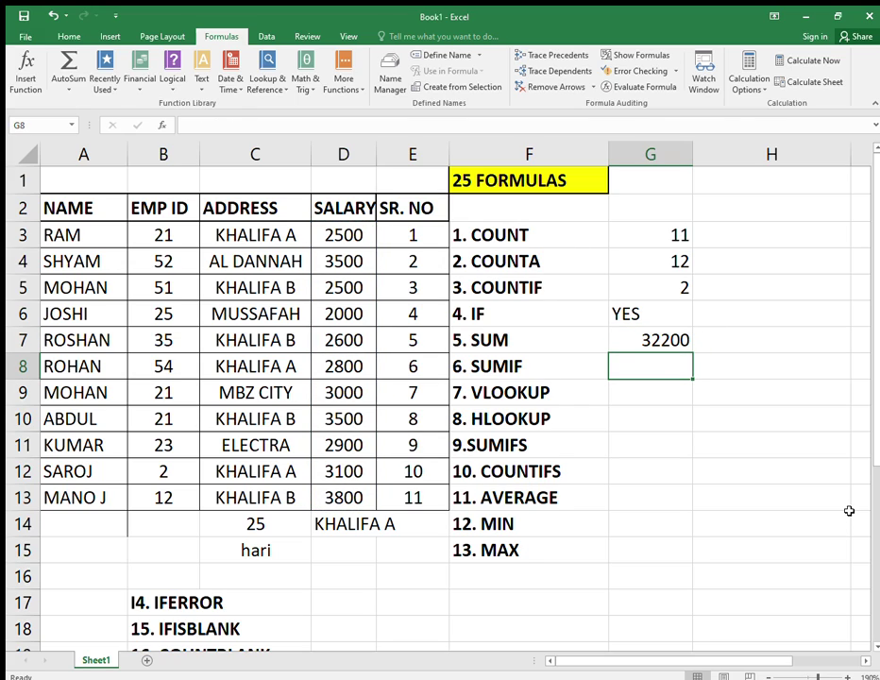
pyautogui.write('=SUMIF(')
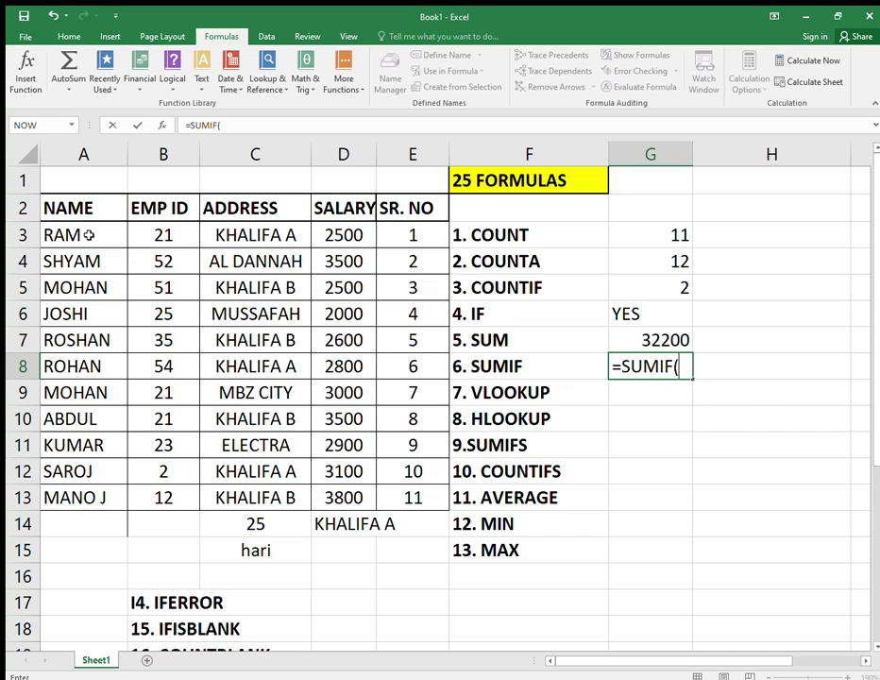
pyautogui.moveTo(90, 235); pyautogui.dragTo(88, 497)
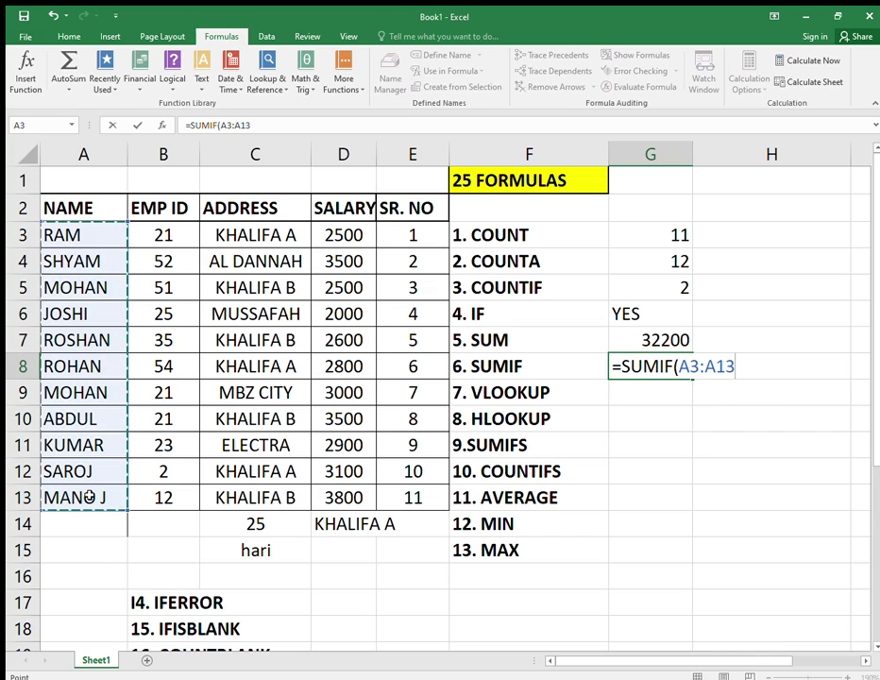
pyautogui.write(',')
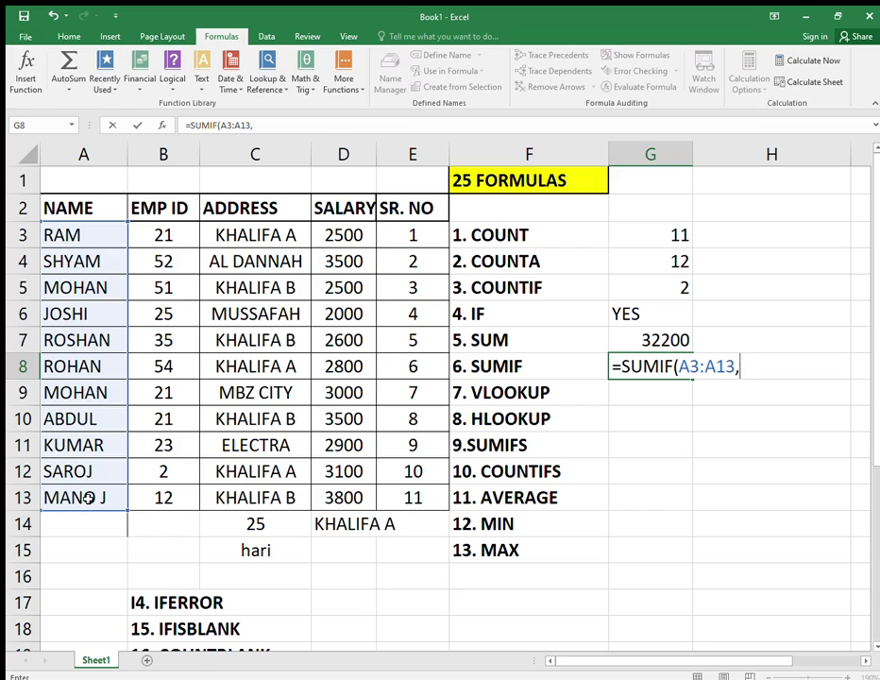
pyautogui.write('"MOHAN')
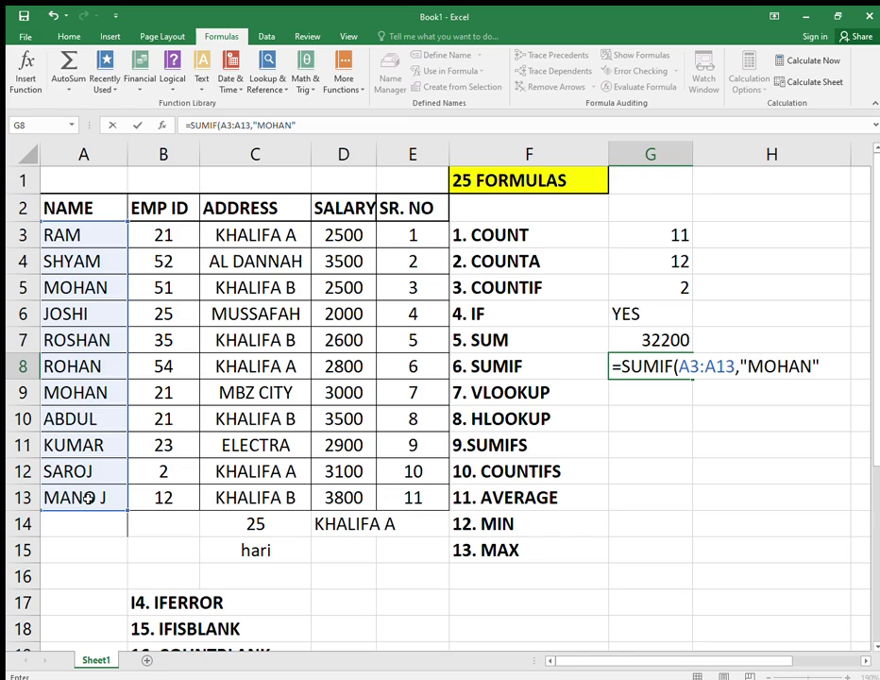
pyautogui.write('",')
pyautogui.moveTo(340, 232); pyautogui.dragTo(343, 496)
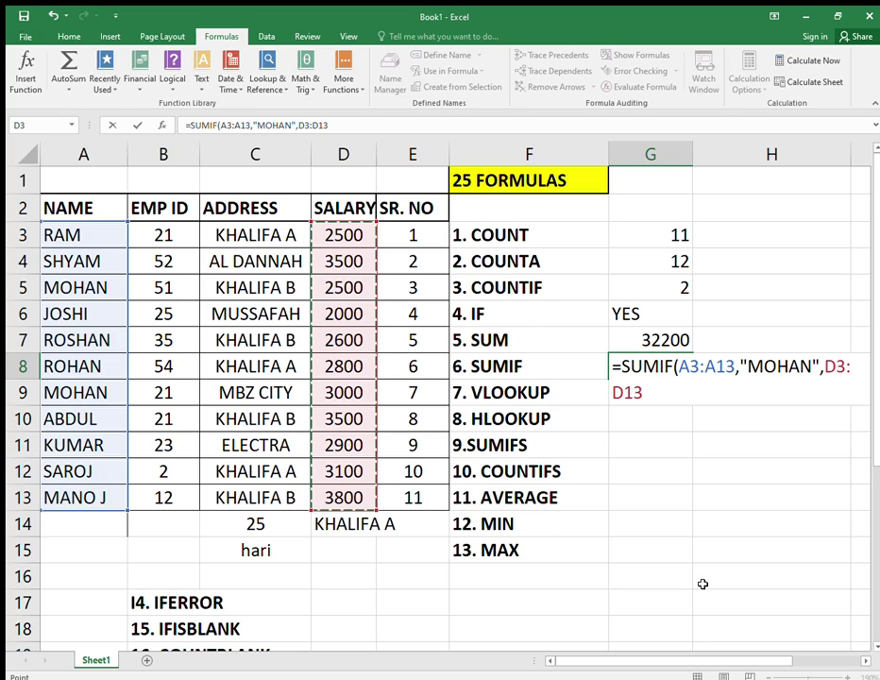
pyautogui.write(')')
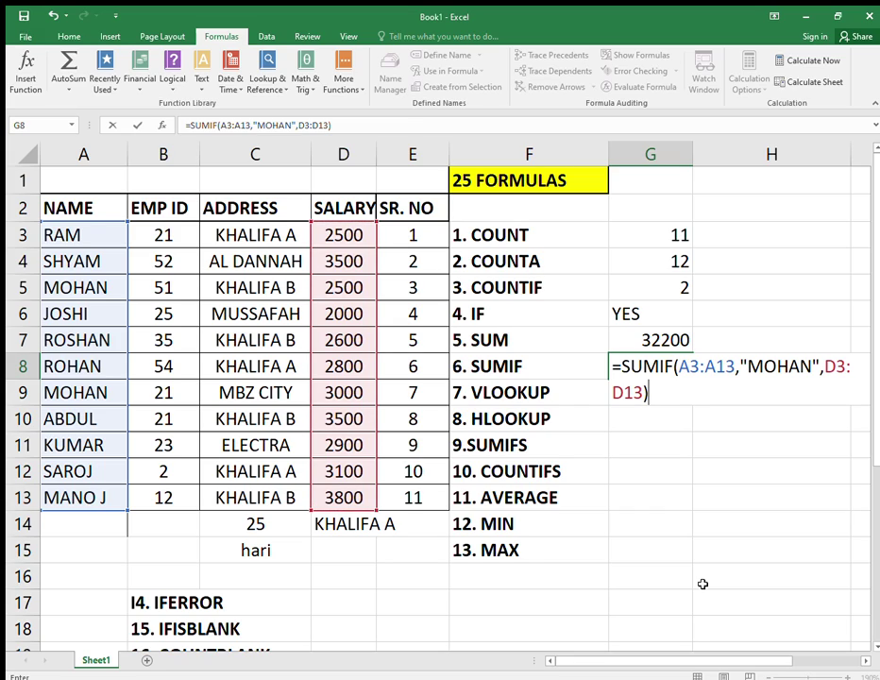
pyautogui.press('Return')
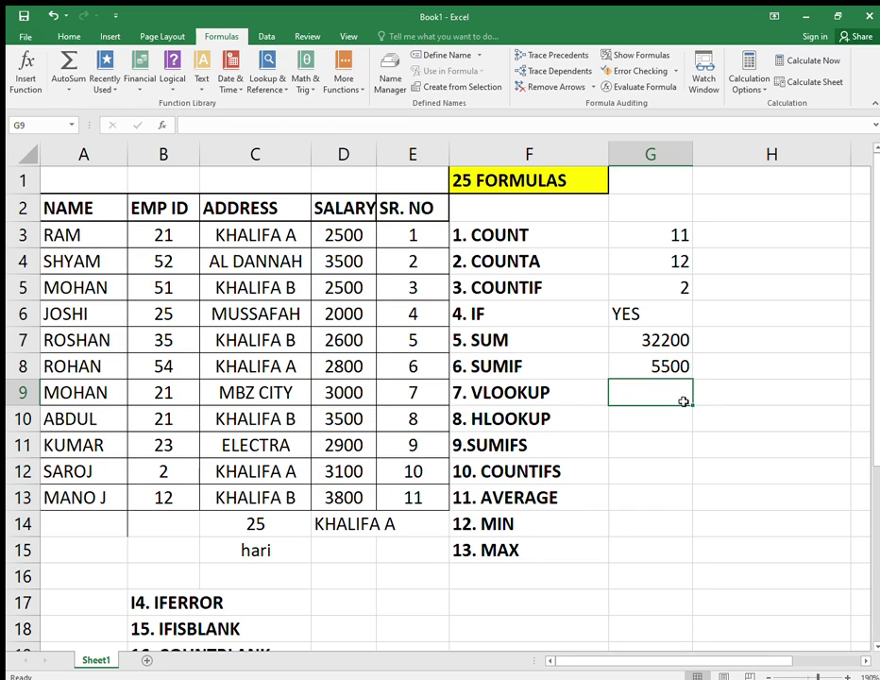
# - Change A9 to a different employee name and check the SUMIF result
pyautogui.click(94, 287)
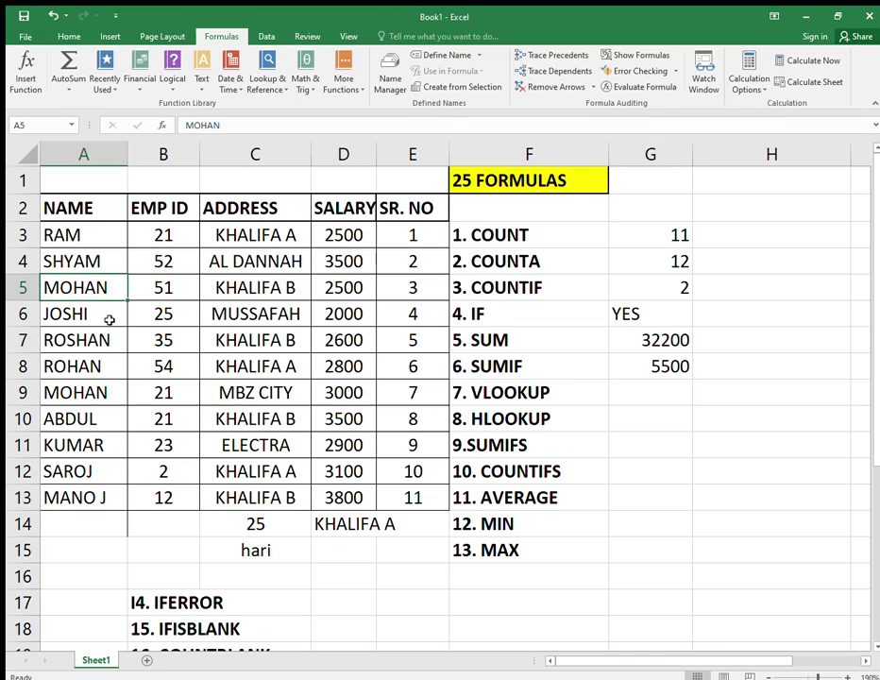
pyautogui.click(108, 393)
pyautogui.write('RAVI')
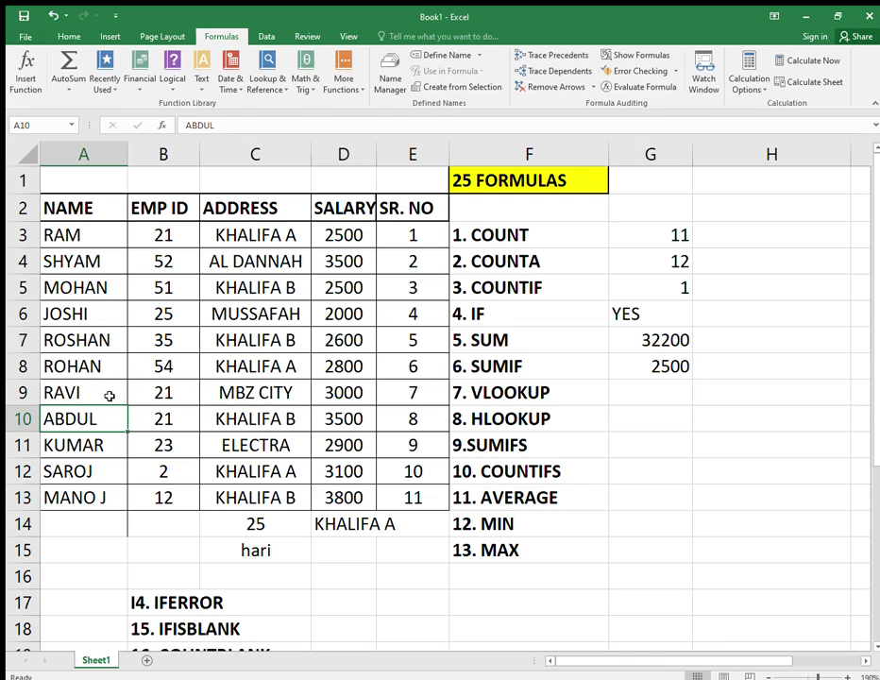
pyautogui.press('Return')
pyautogui.click(666, 364)
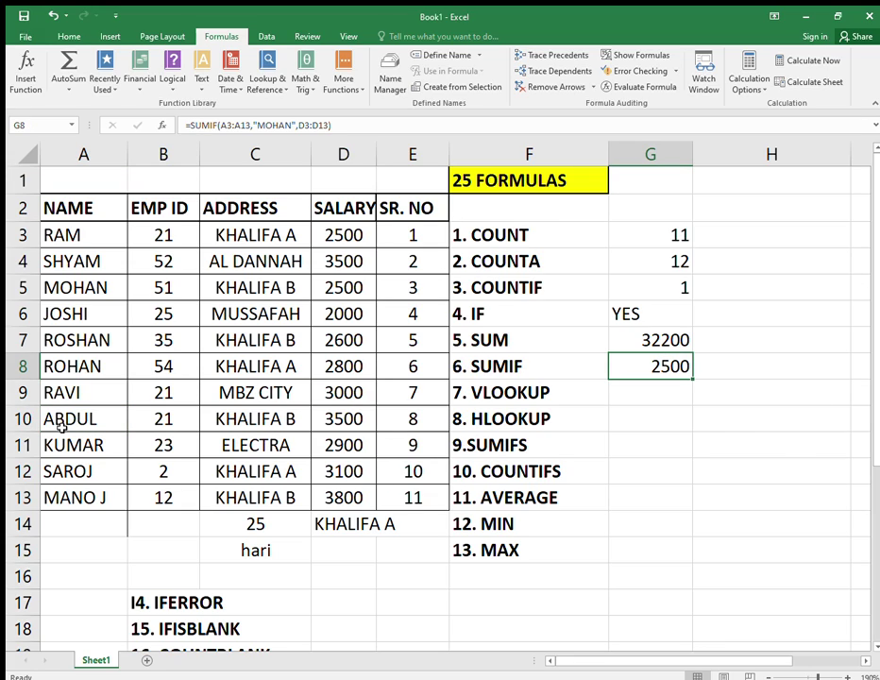
# - Restore A9's original employee name and recheck the SUMIF formula in G8
pyautogui.click(85, 392)
pyautogui.write('MOHAN')
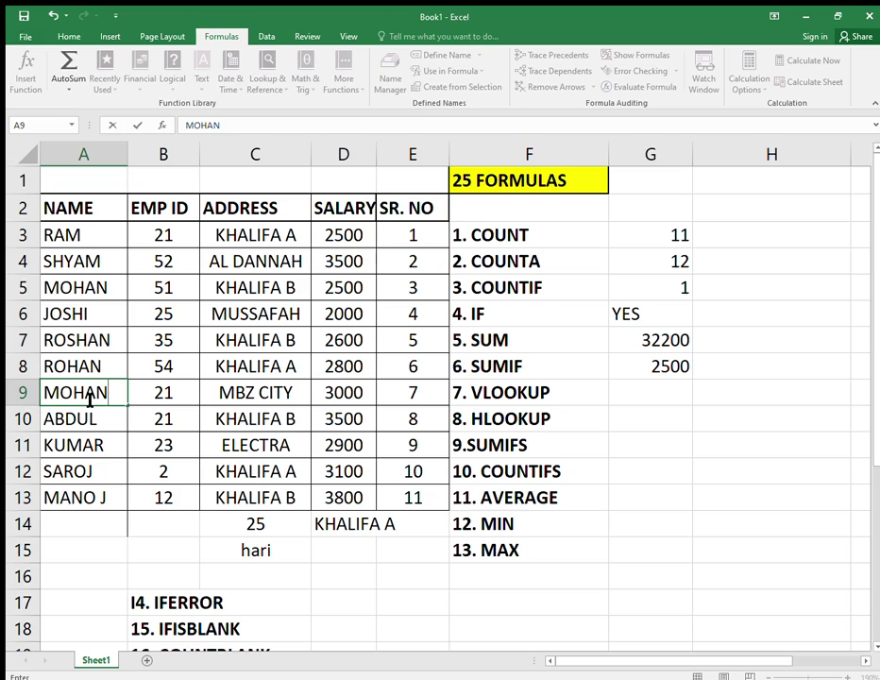
pyautogui.press('Return')
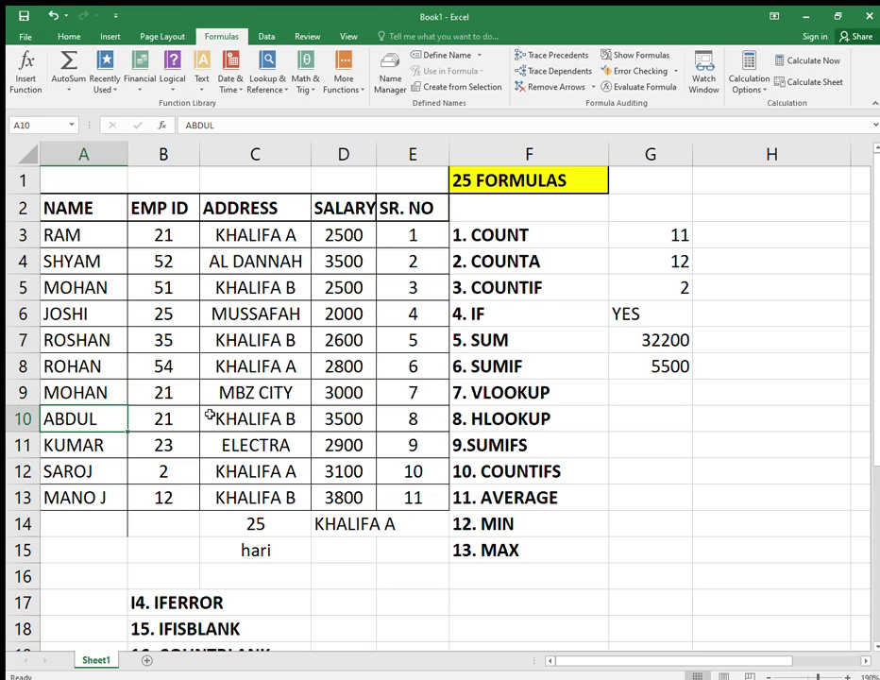
pyautogui.click(650, 372)
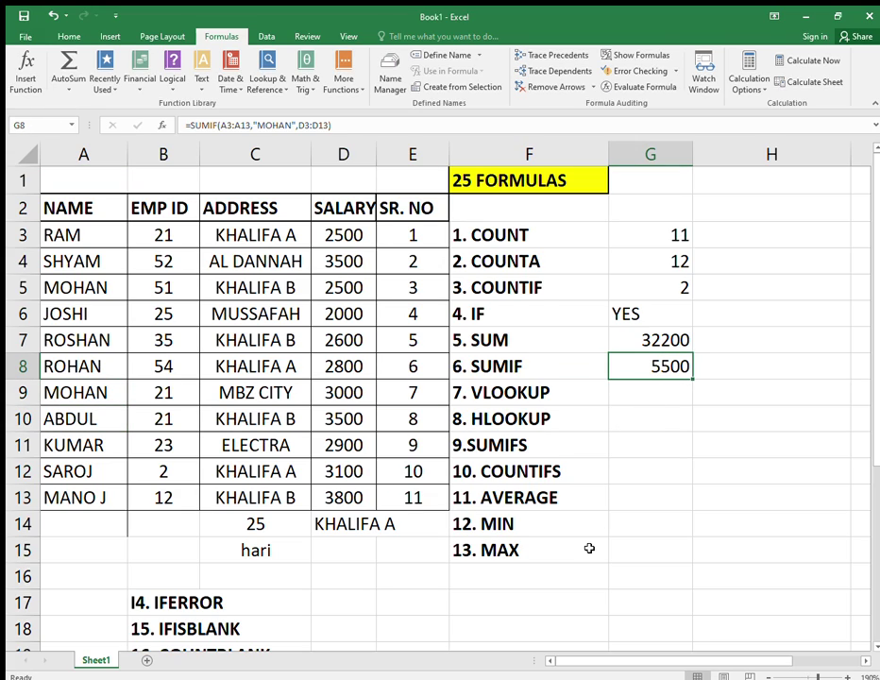
pyautogui.click(649, 387)
# - Enter =VLOOKUP(A3,$A$3:$E$13,4,0) in G9, returning the salary 2500
pyautogui.write('=VL')
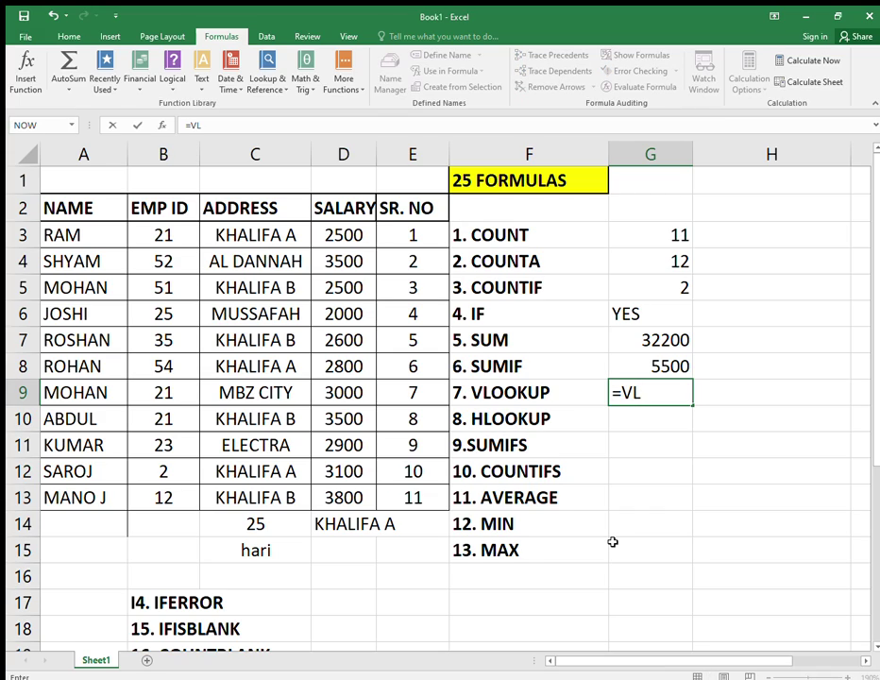
pyautogui.press('Tab')
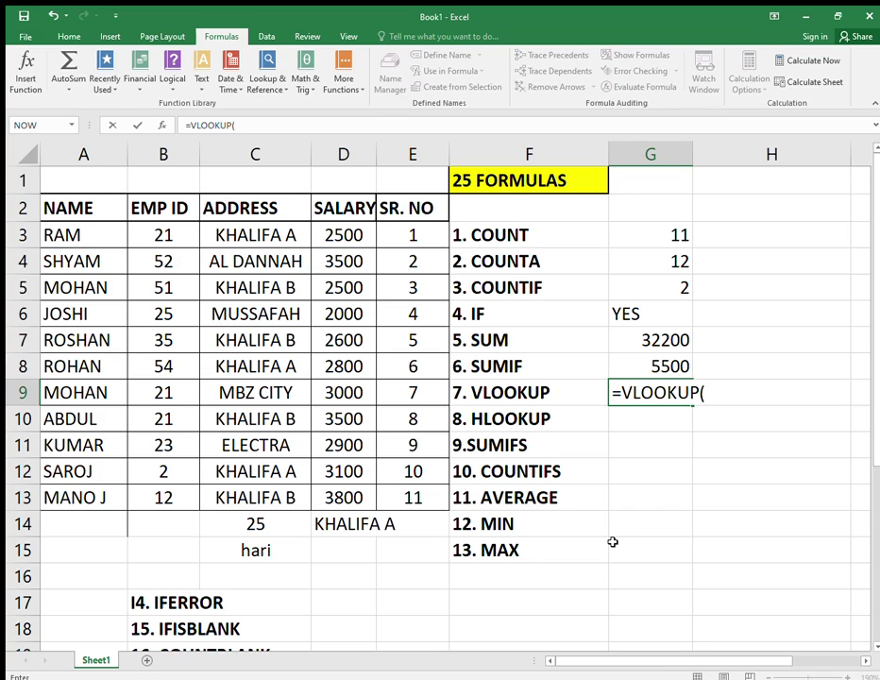
pyautogui.click(78, 239)
pyautogui.write(',')
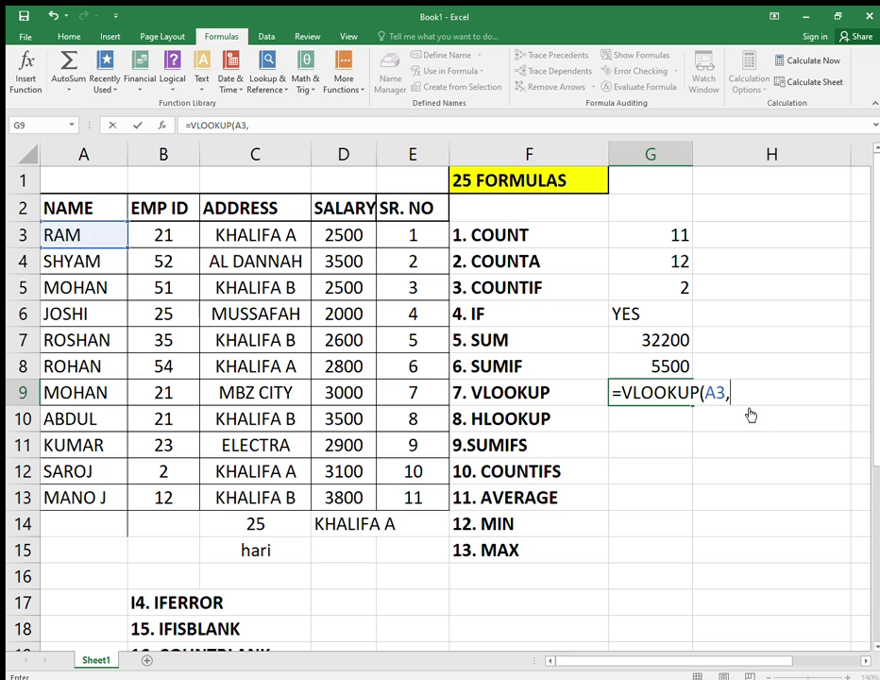
pyautogui.moveTo(64, 235); pyautogui.dragTo(427, 505)
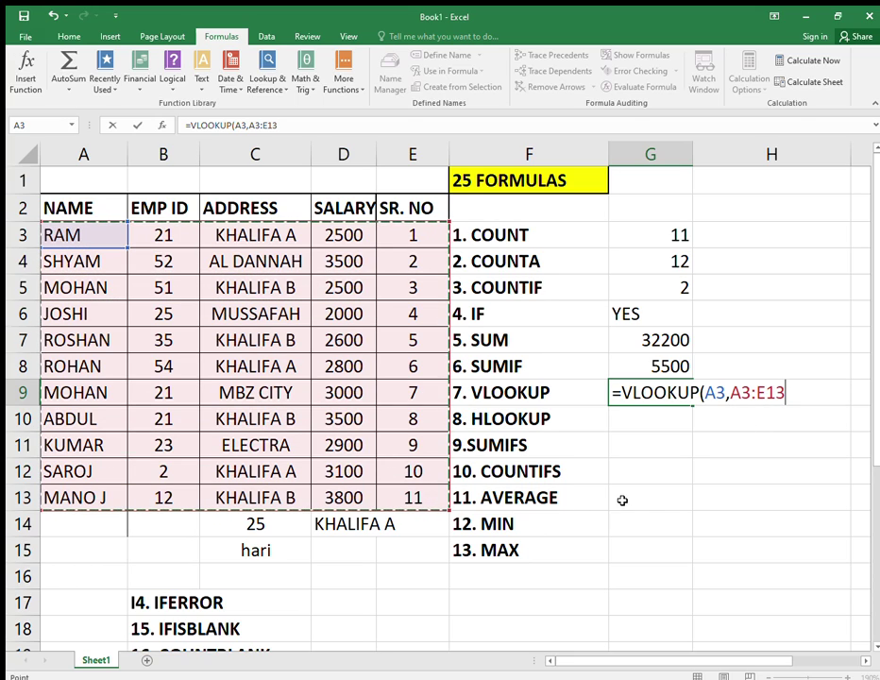
pyautogui.press('F4')
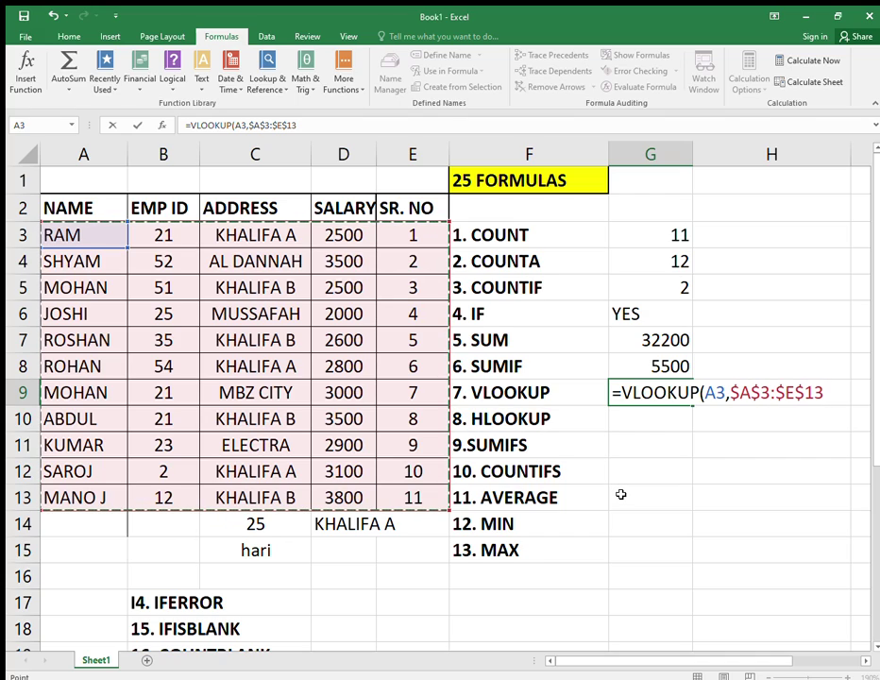
pyautogui.write(',')
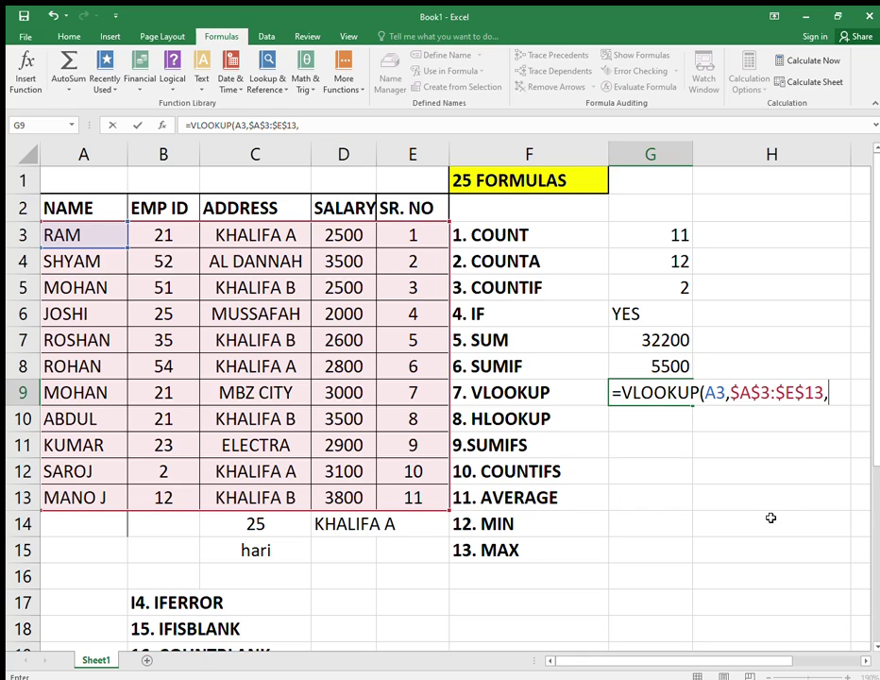
pyautogui.write('4,)')
pyautogui.press('BackSpace')
pyautogui.write('0)')
pyautogui.press('Return')
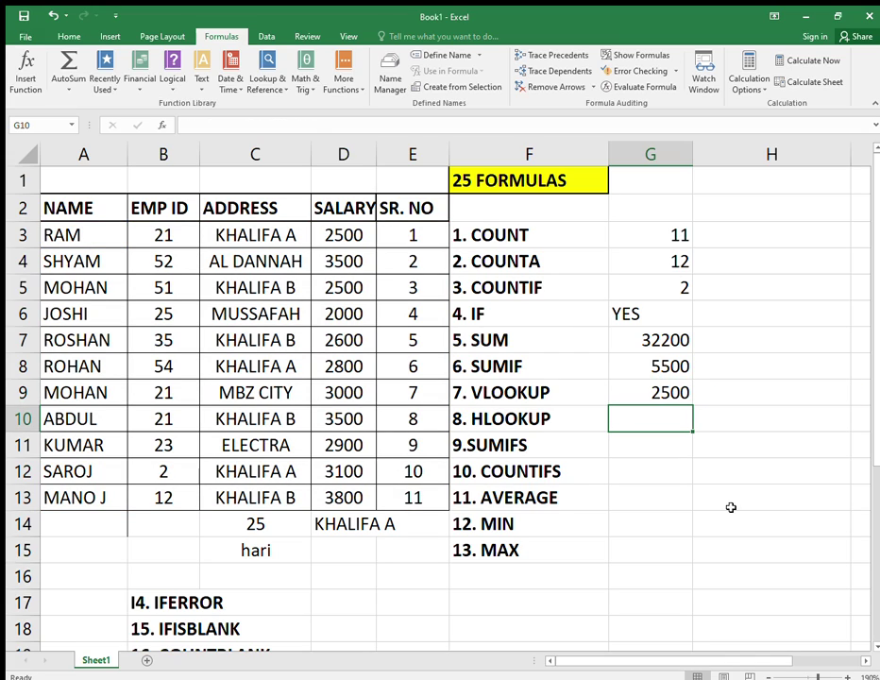
# - Enter =HLOOKUP(A3,$A$3:$E$13,5,0) in G10 with an absolute table range
pyautogui.write('=HL')
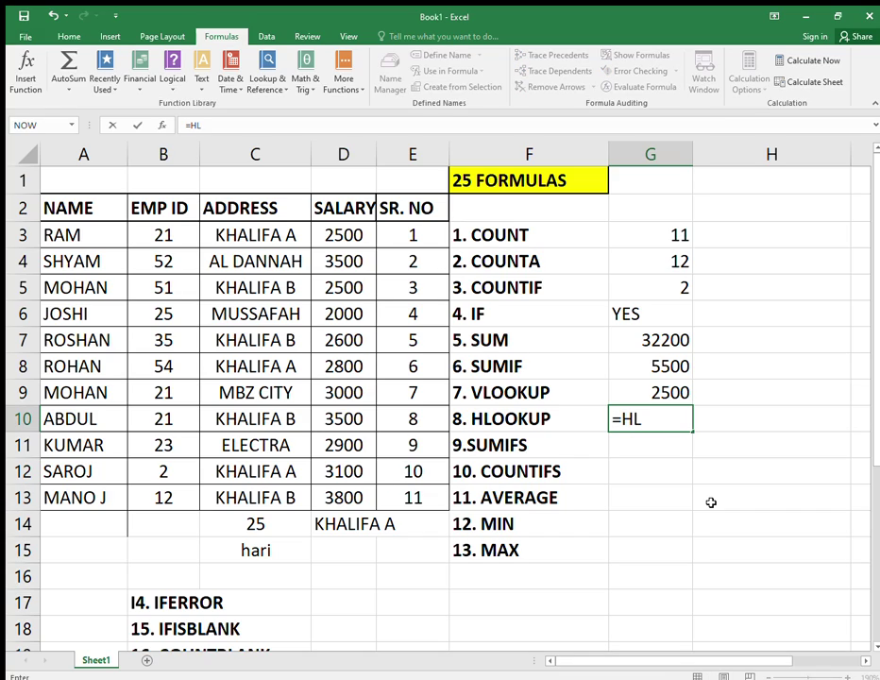
pyautogui.press('Tab')
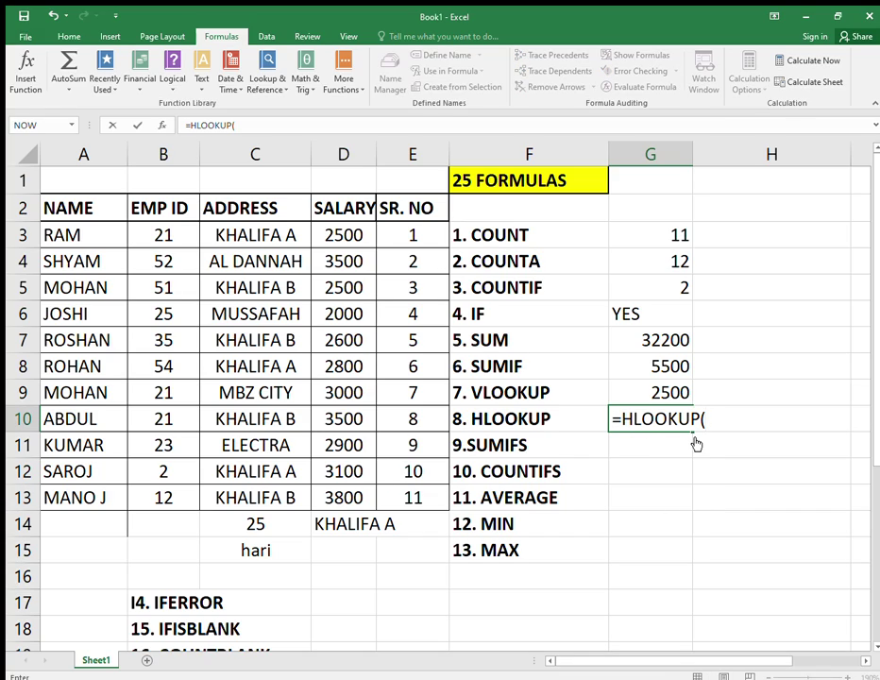
pyautogui.click(76, 238)
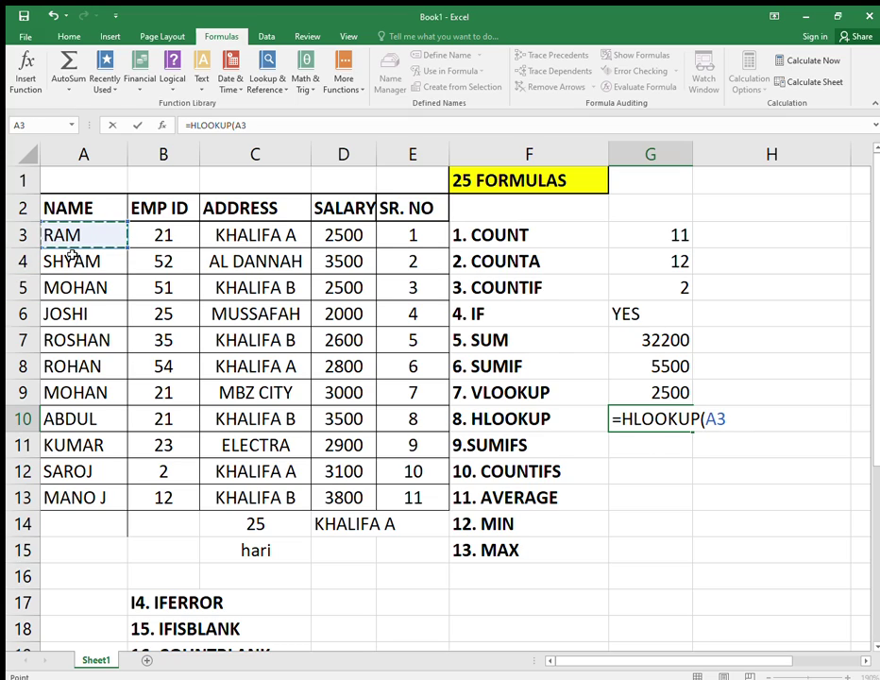
pyautogui.write(',')
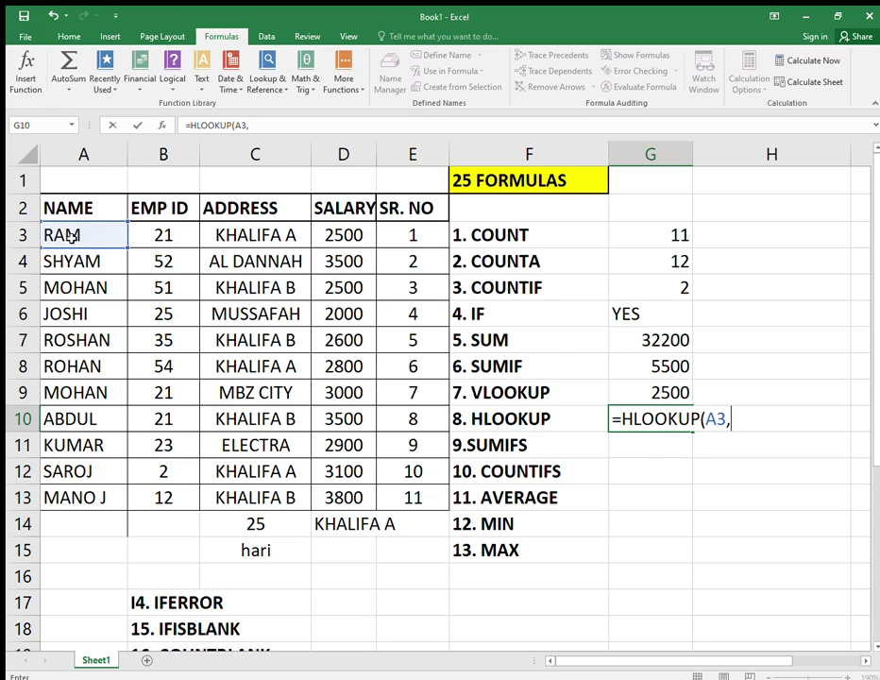
pyautogui.moveTo(72, 238); pyautogui.dragTo(418, 498)
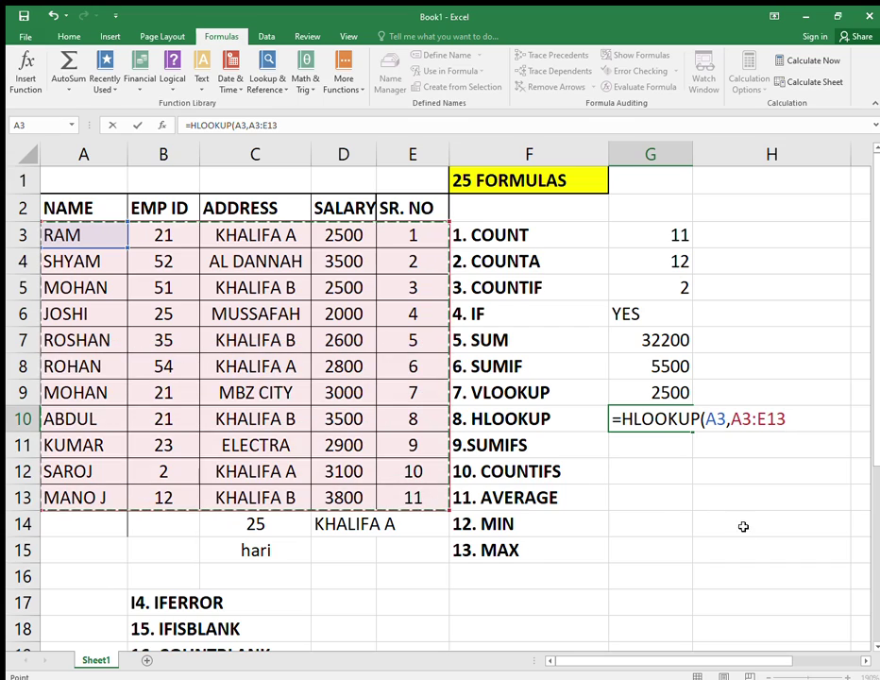
pyautogui.press('F4')
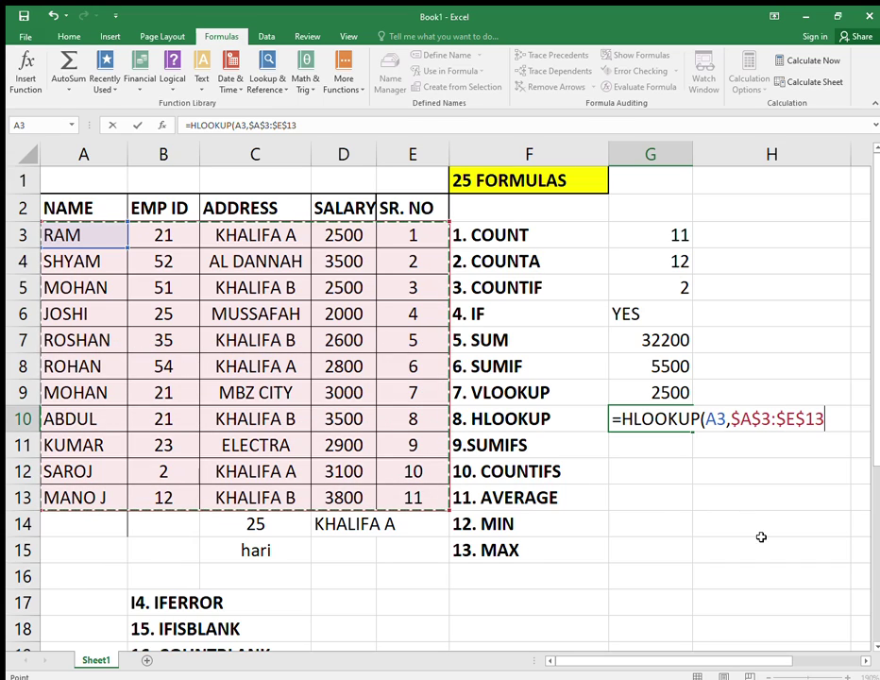
pyautogui.write(',')
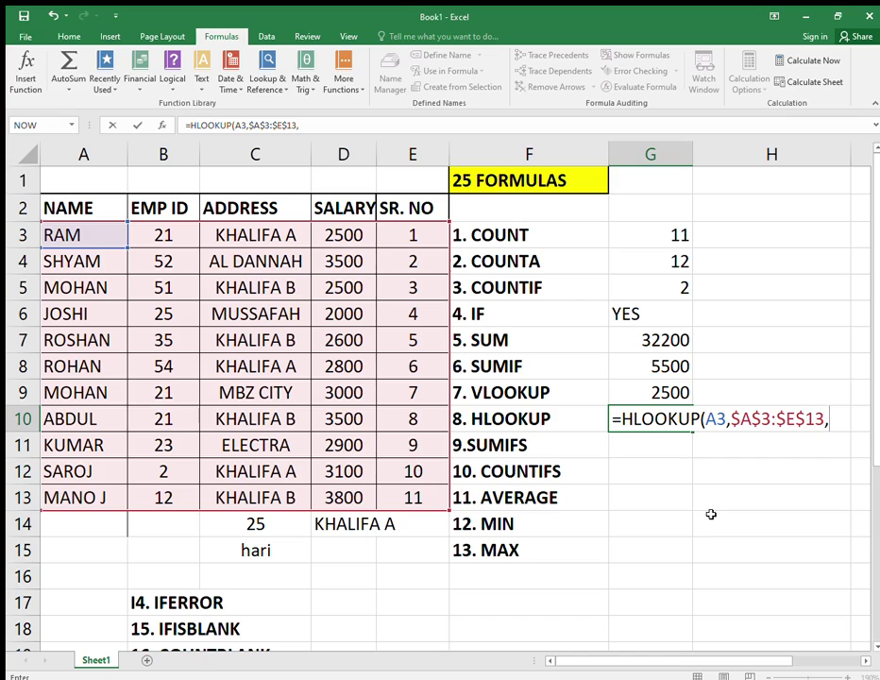
pyautogui.write('5,0)')
pyautogui.press('Return')
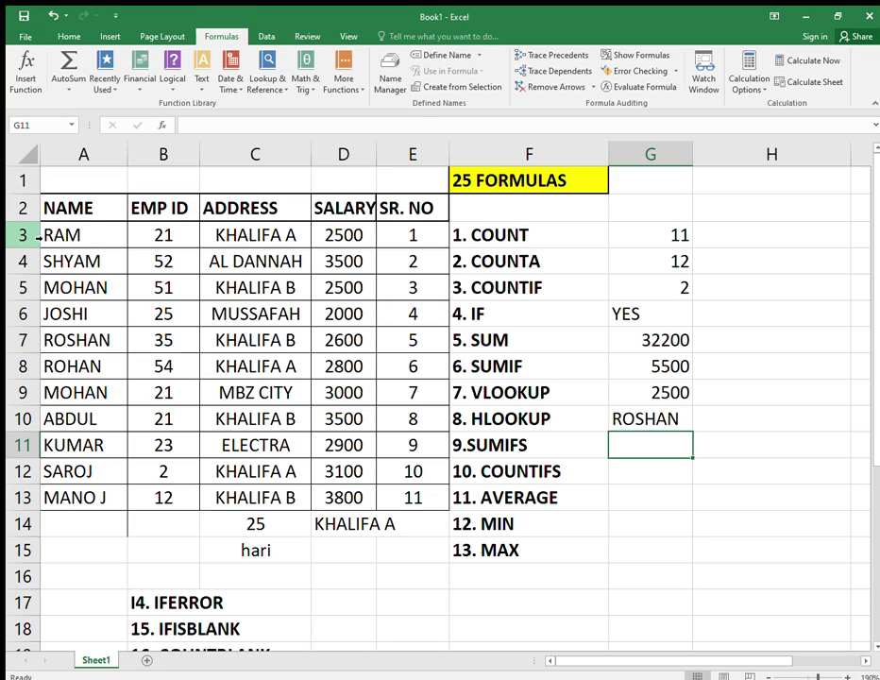
# - Check the names in A3:A7 against the HLOOKUP result in G10
pyautogui.click(90, 243)
pyautogui.click(94, 259)
pyautogui.click(87, 287)
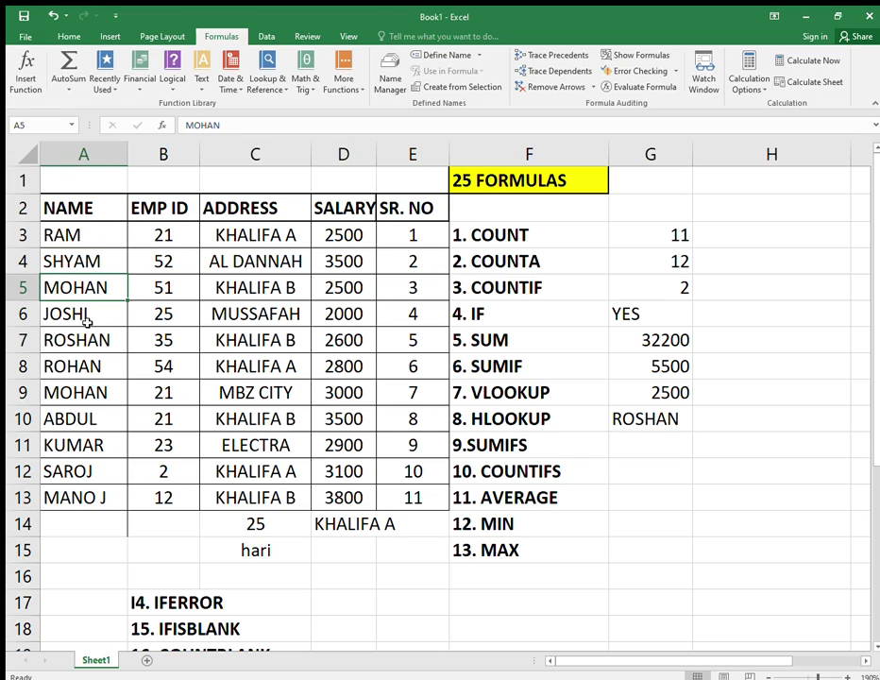
pyautogui.click(87, 322)
pyautogui.click(90, 336)
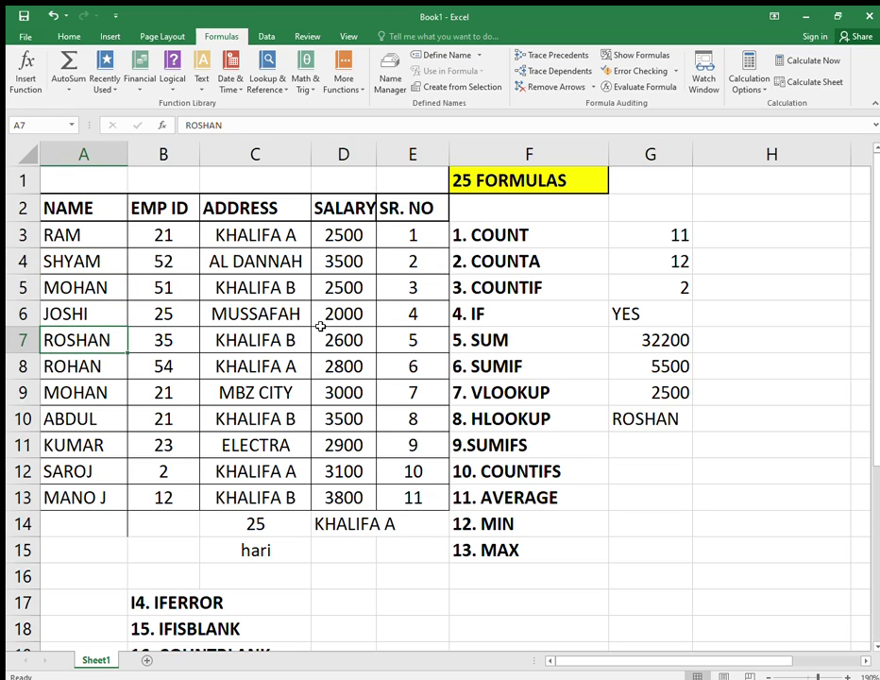
pyautogui.click(674, 410)
pyautogui.click(627, 446)
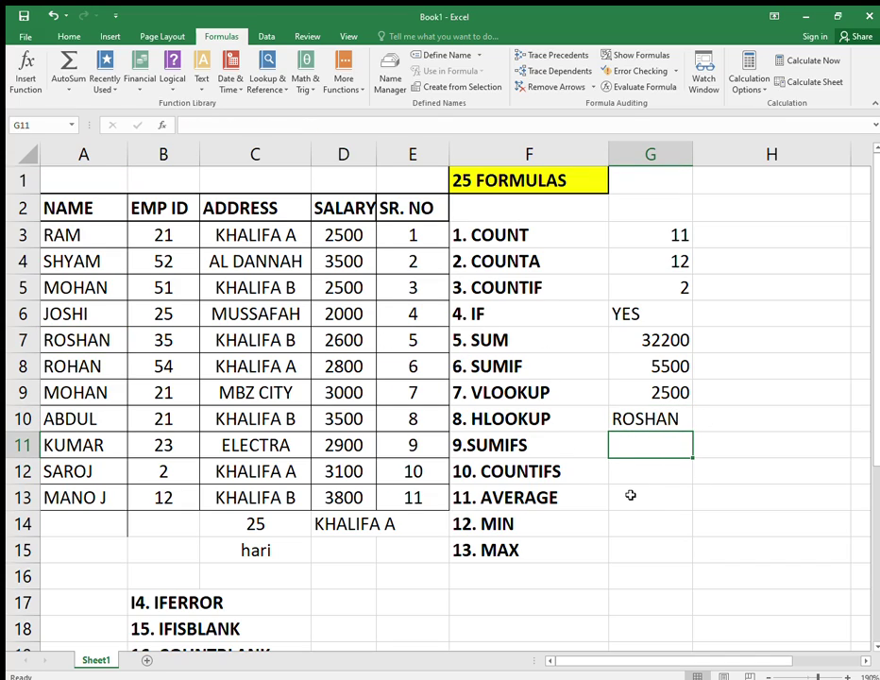
# - Enter a SUMIFS in G11 over D3:D13 with an employee name in A3:A13 and "KHALIFA B" in C3:C13
pyautogui.write('=SUMIFS')
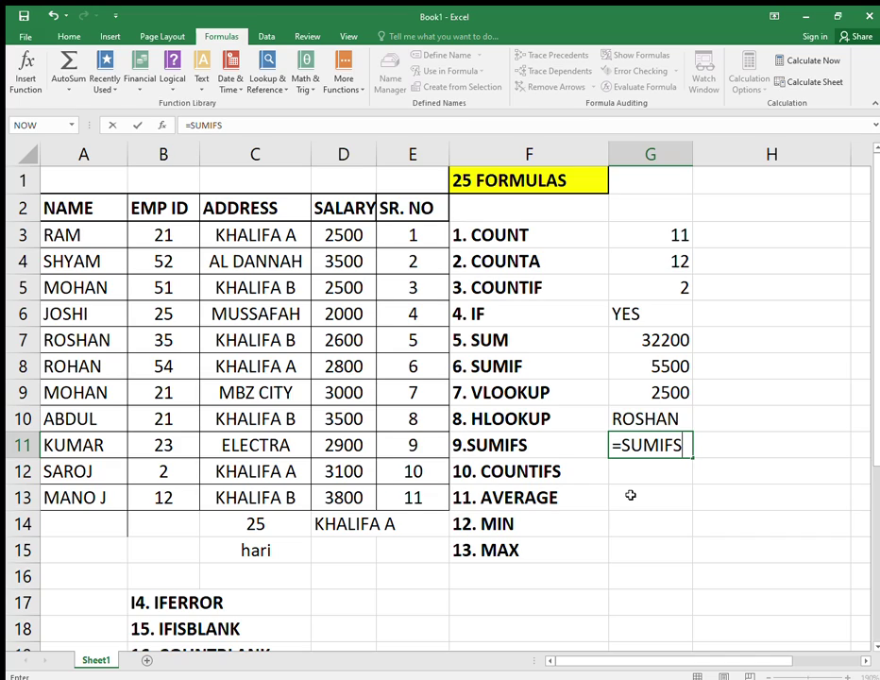
pyautogui.write('(')
pyautogui.click(346, 241)
pyautogui.moveTo(347, 241); pyautogui.dragTo(349, 499)
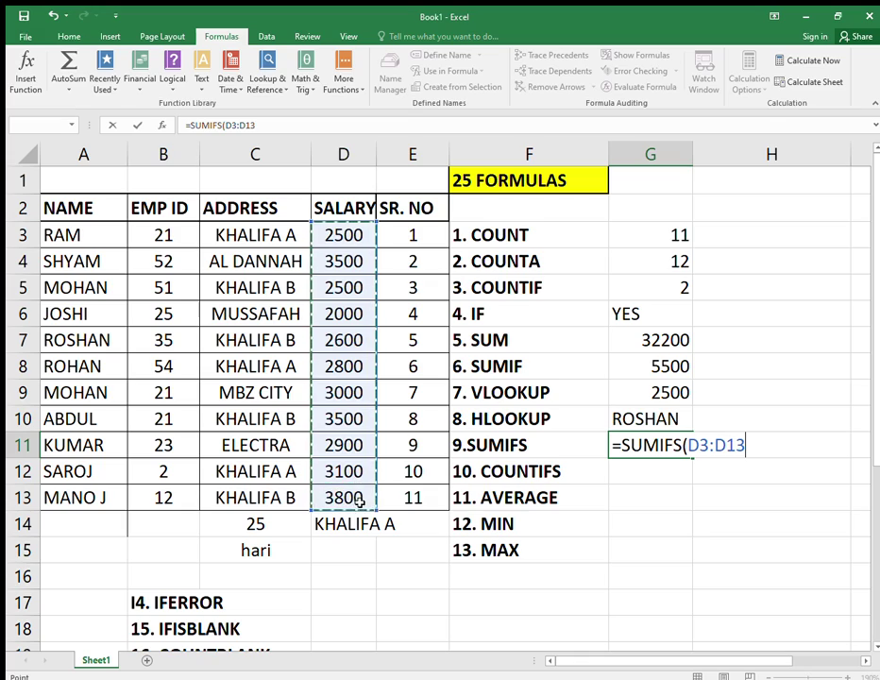
pyautogui.write(',')
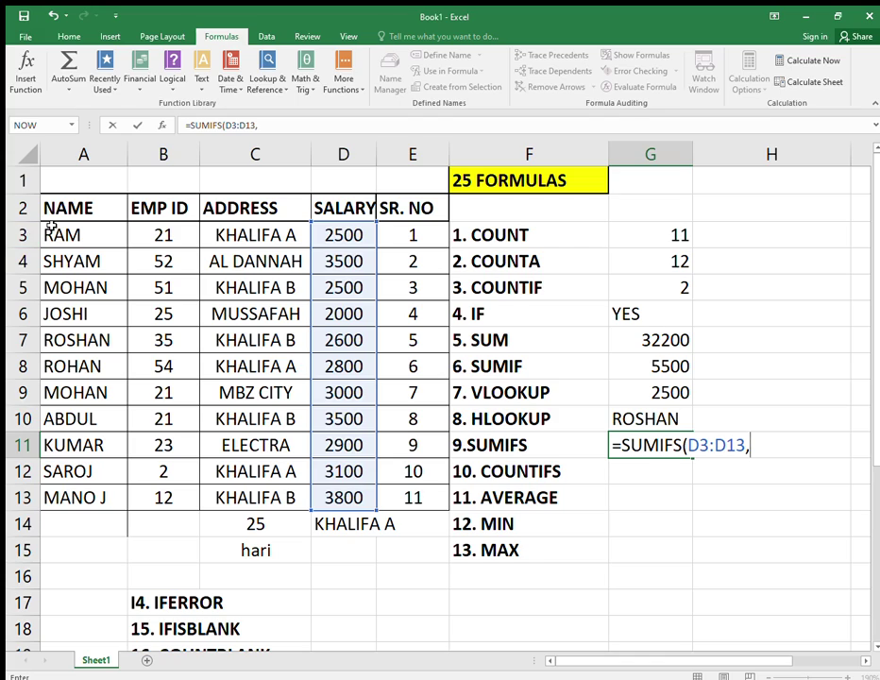
pyautogui.moveTo(43, 232); pyautogui.dragTo(92, 489)
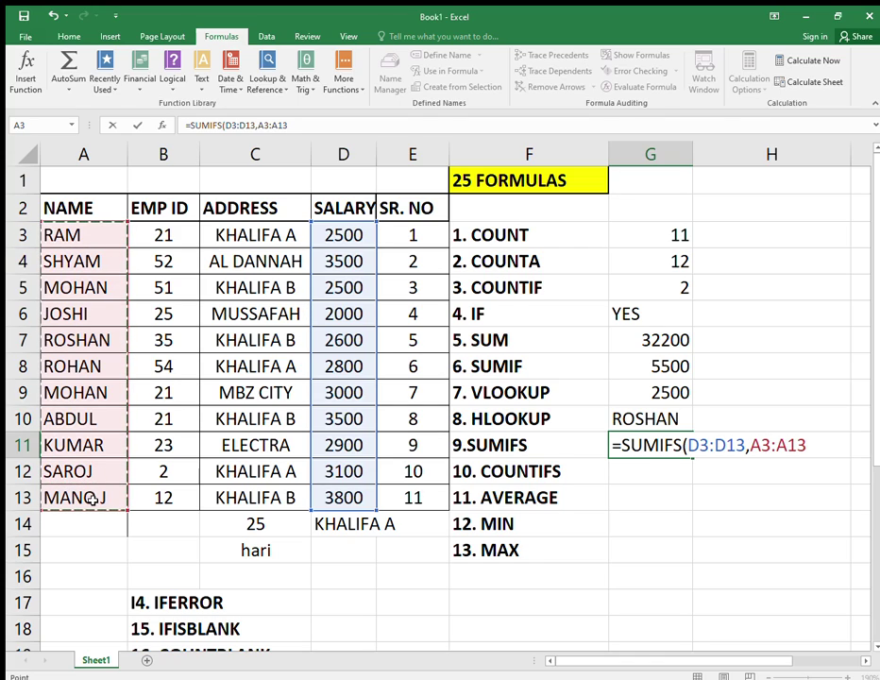
pyautogui.write(',')
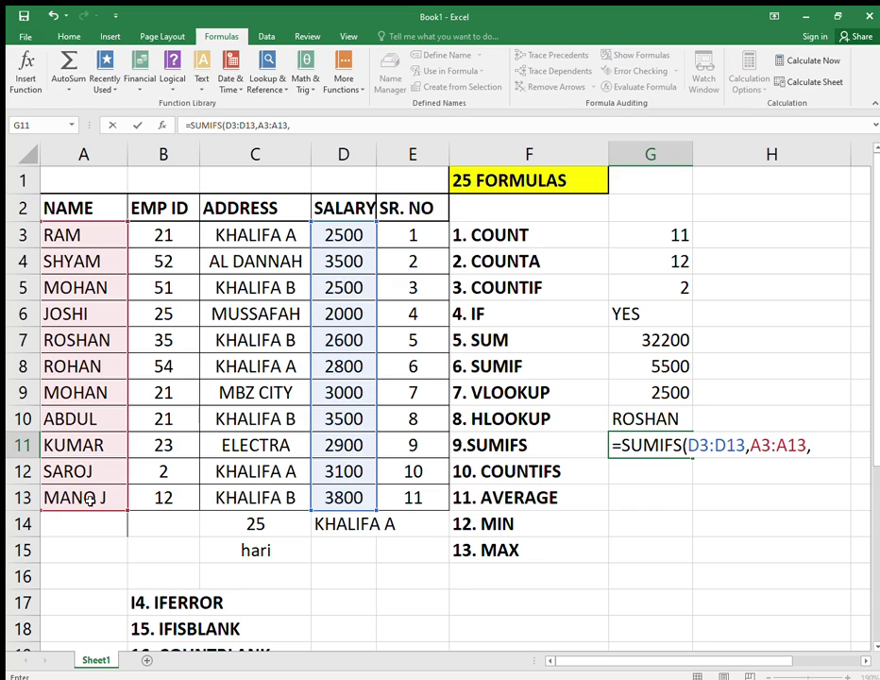
pyautogui.write('"MOHAN",')
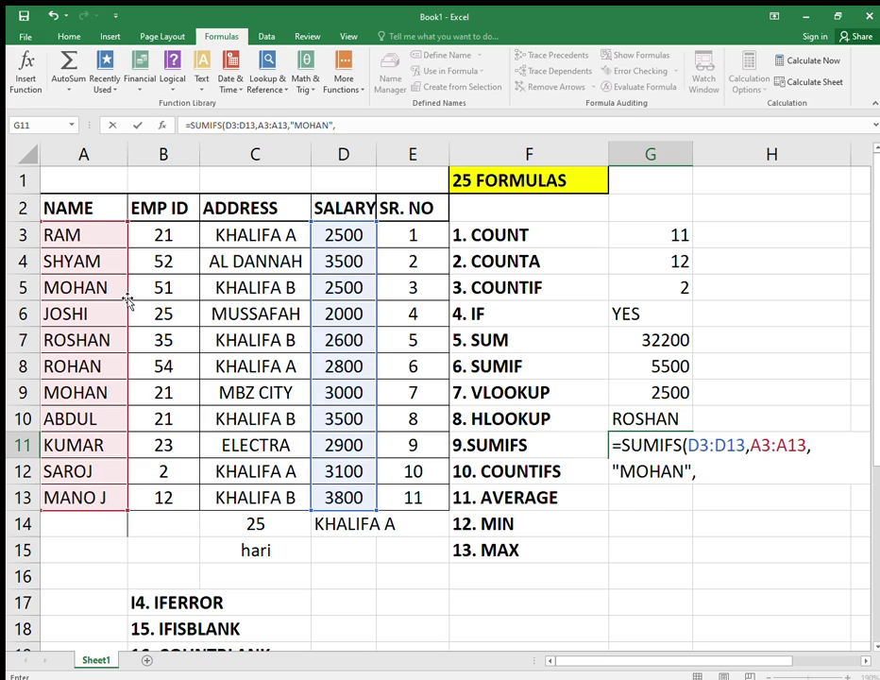
pyautogui.moveTo(234, 241); pyautogui.dragTo(236, 493)
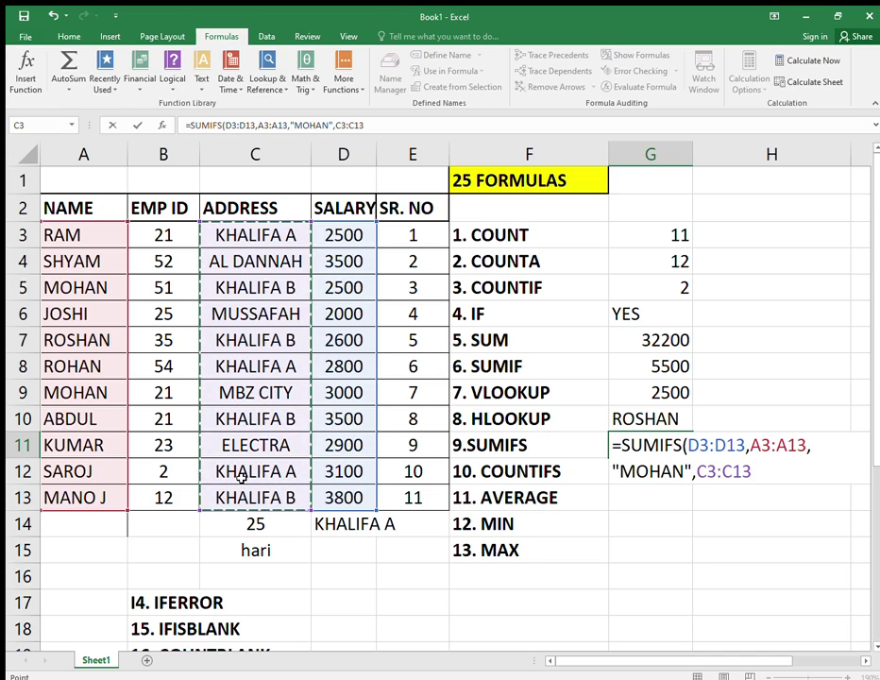
pyautogui.write(',')
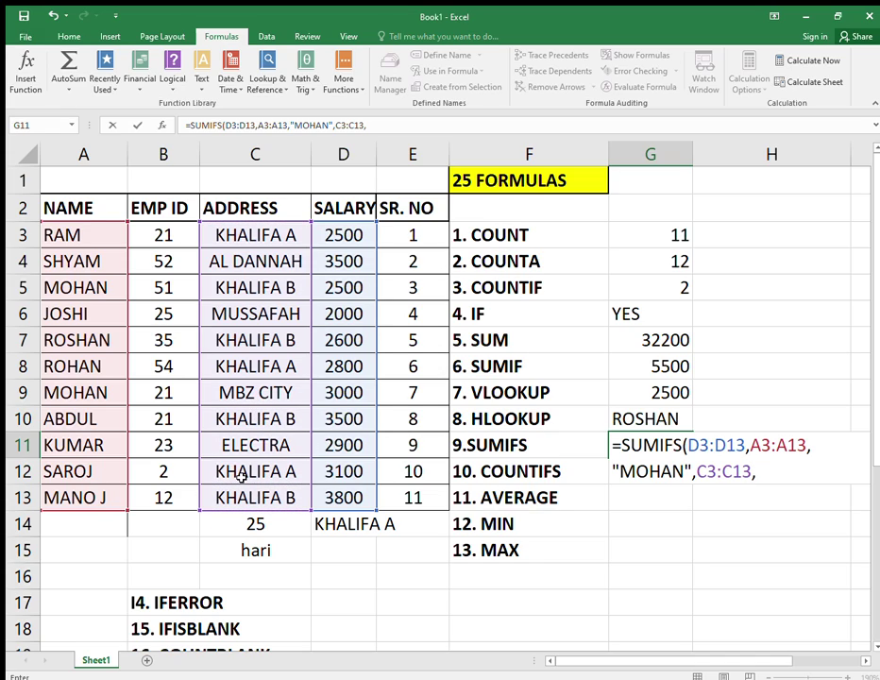
pyautogui.write('"KHALIFA')
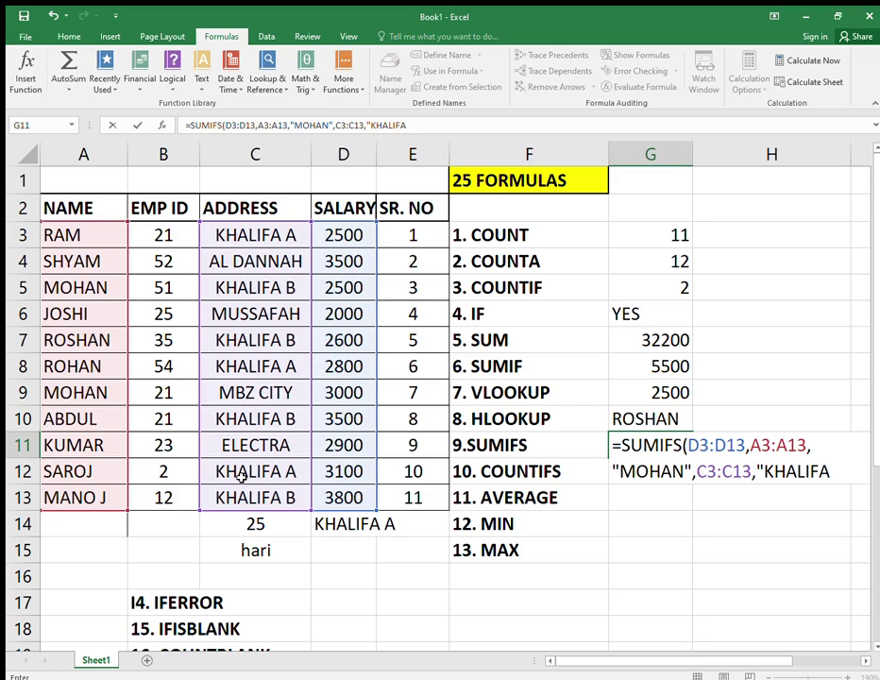
pyautogui.write(' B')
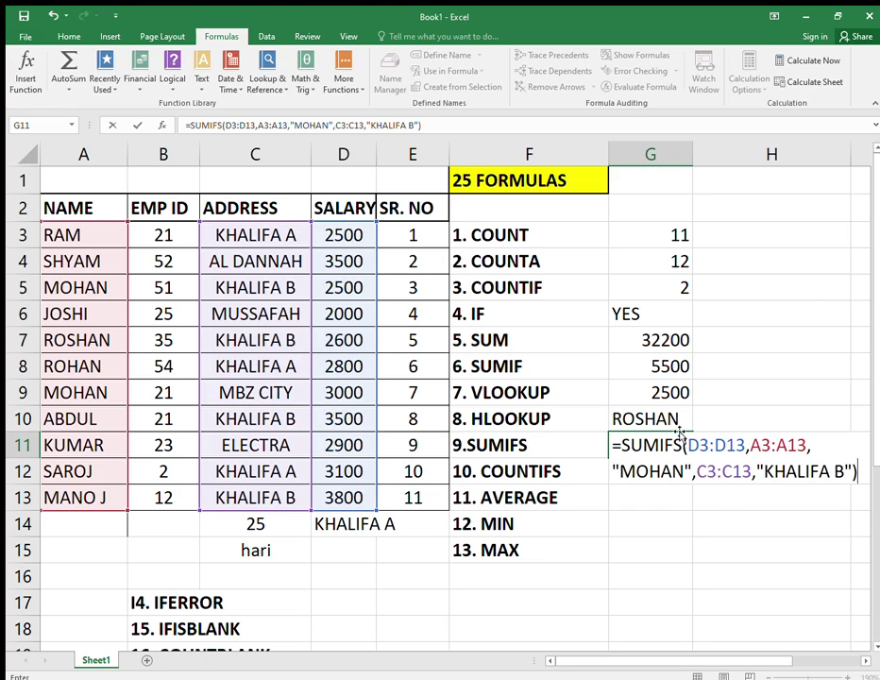
pyautogui.press('Return')
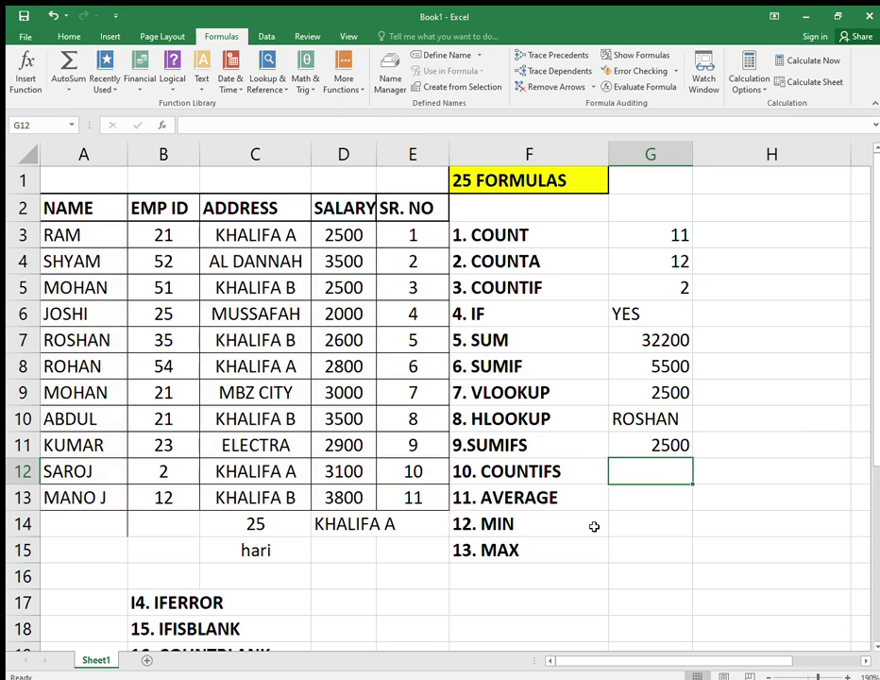
pyautogui.click(658, 445)
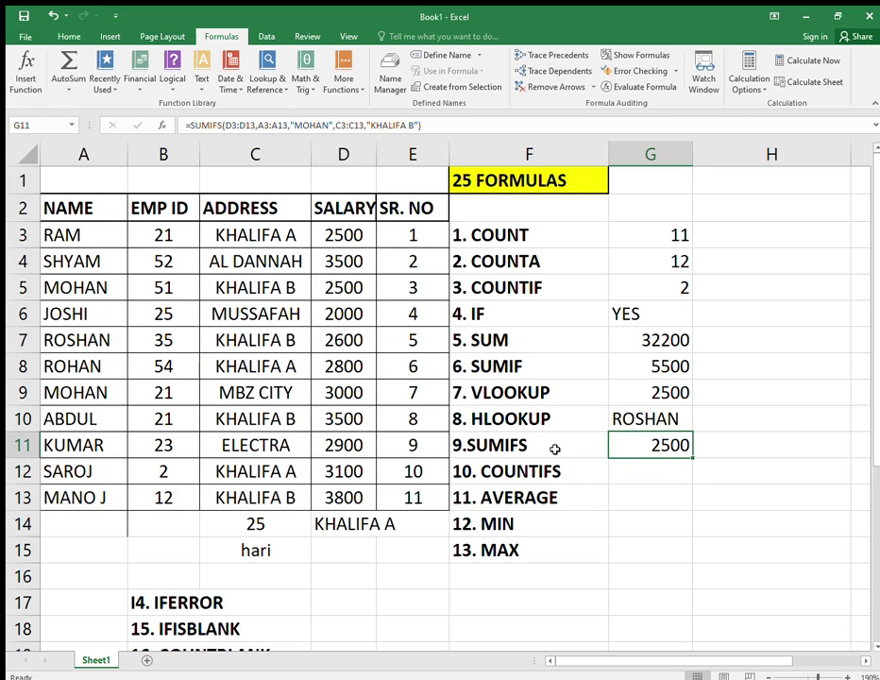
pyautogui.click(613, 472)
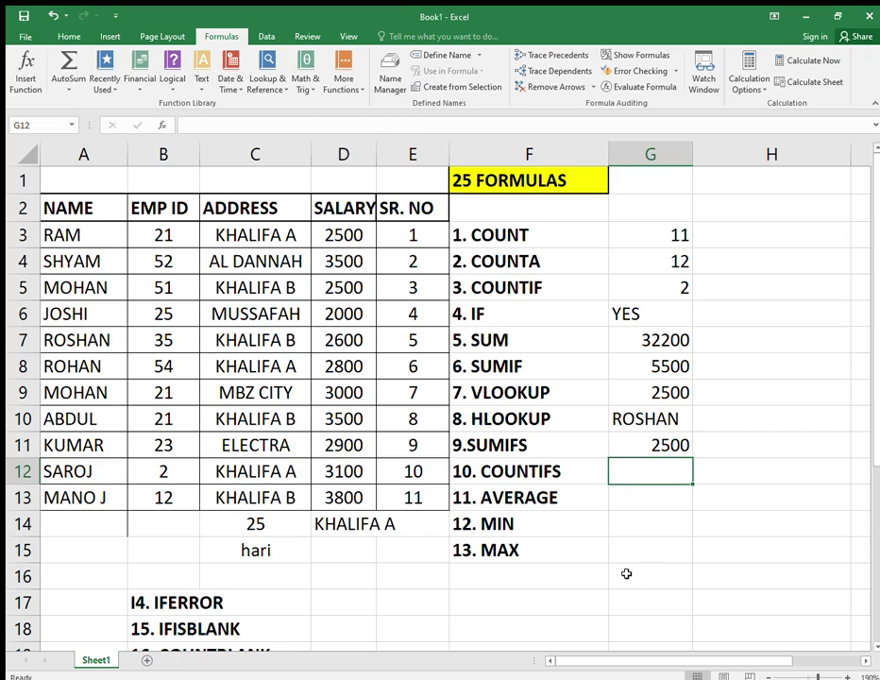
# - Restart a COUNTIFS formula in G12 after a misspelling, dropping a mistaken D3:D13 range
pyautogui.write('=COUN')
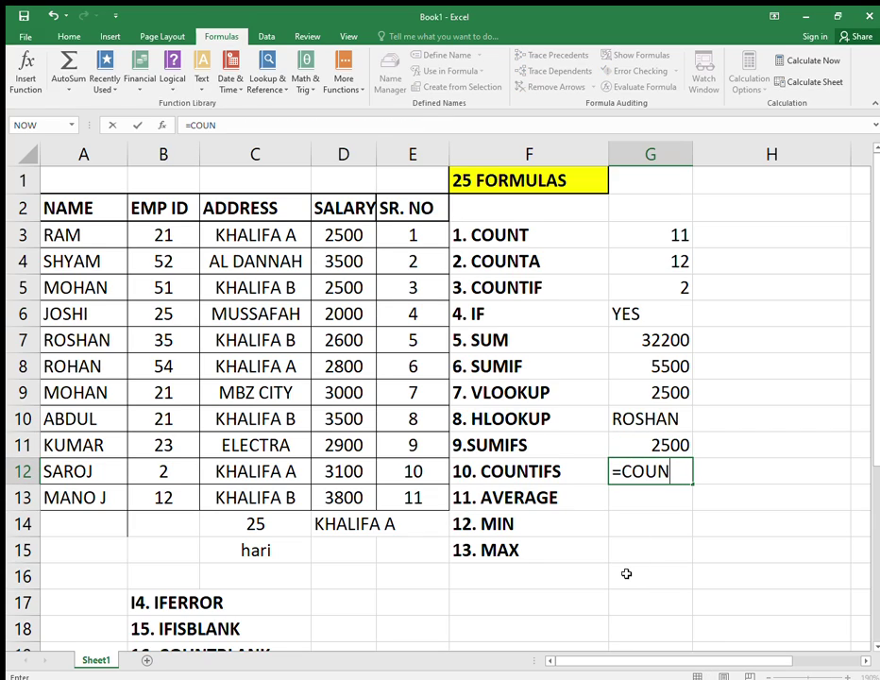
pyautogui.write('IFS')
pyautogui.press('Tab')
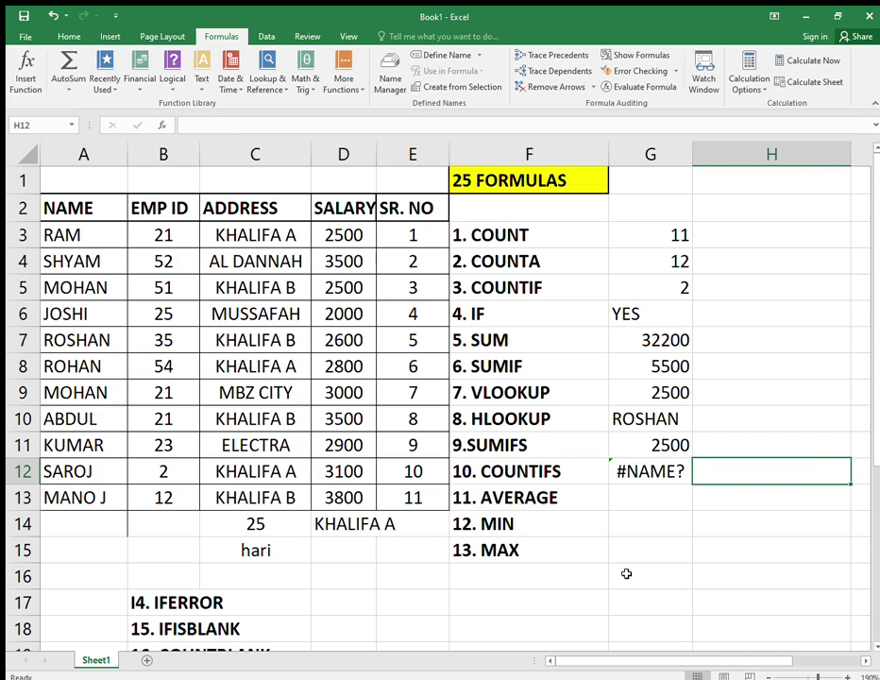
pyautogui.press('Left')
pyautogui.press('Delete')
pyautogui.write('=')
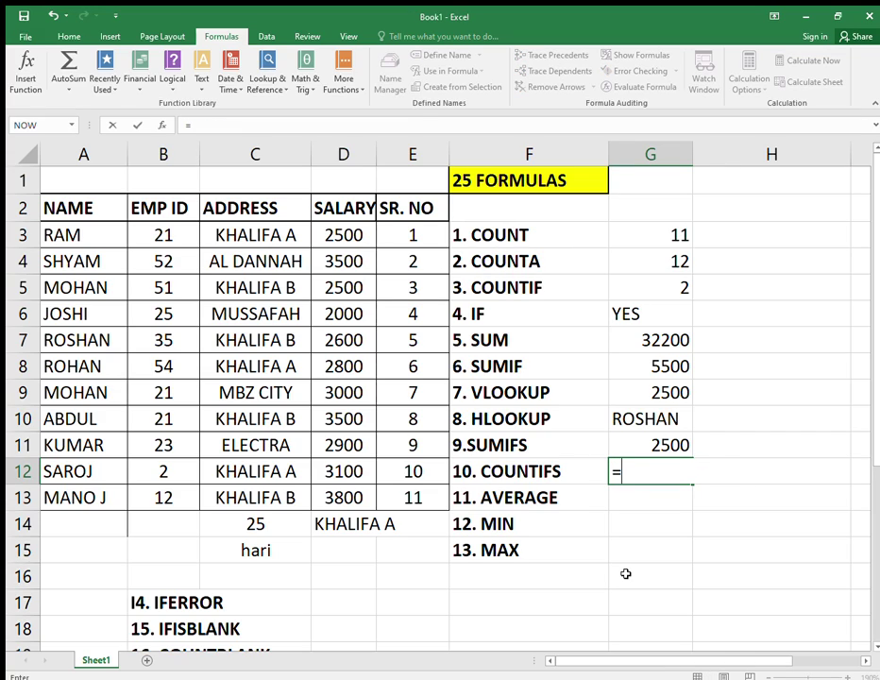
pyautogui.write('COUN')
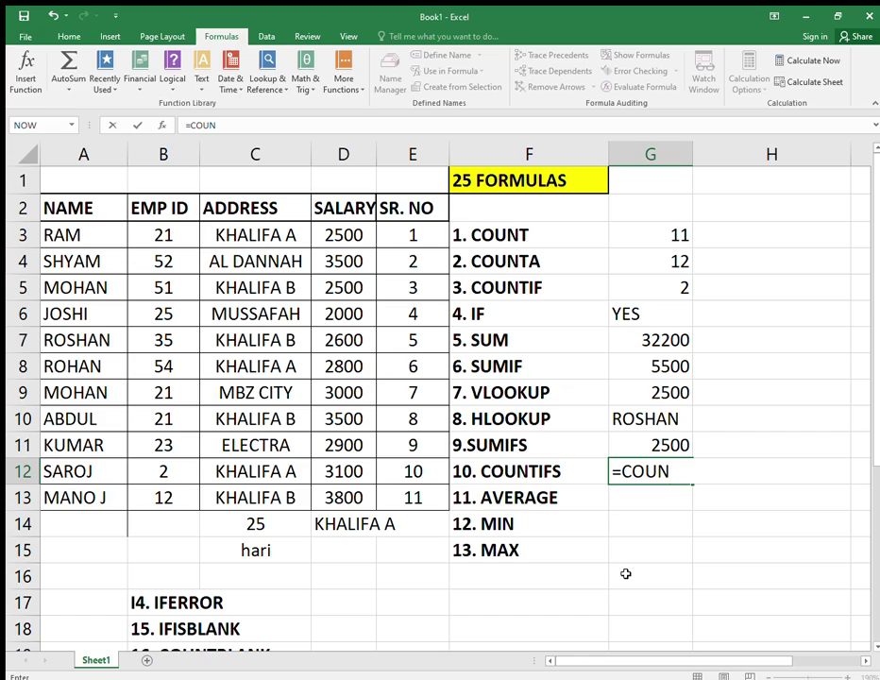
pyautogui.write('TIFS(')
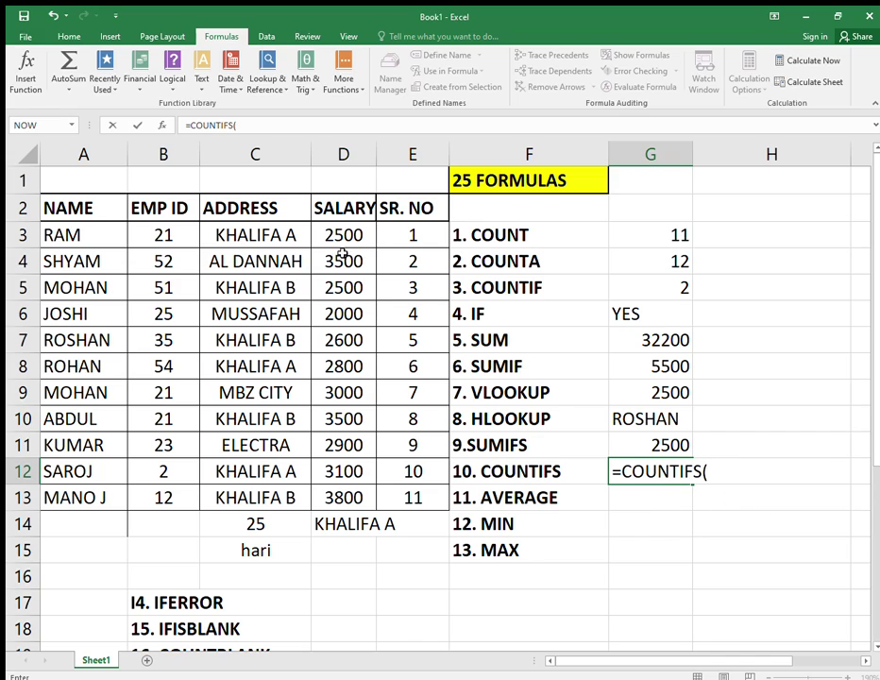
pyautogui.click(348, 234)
pyautogui.moveTo(348, 234); pyautogui.dragTo(338, 496)
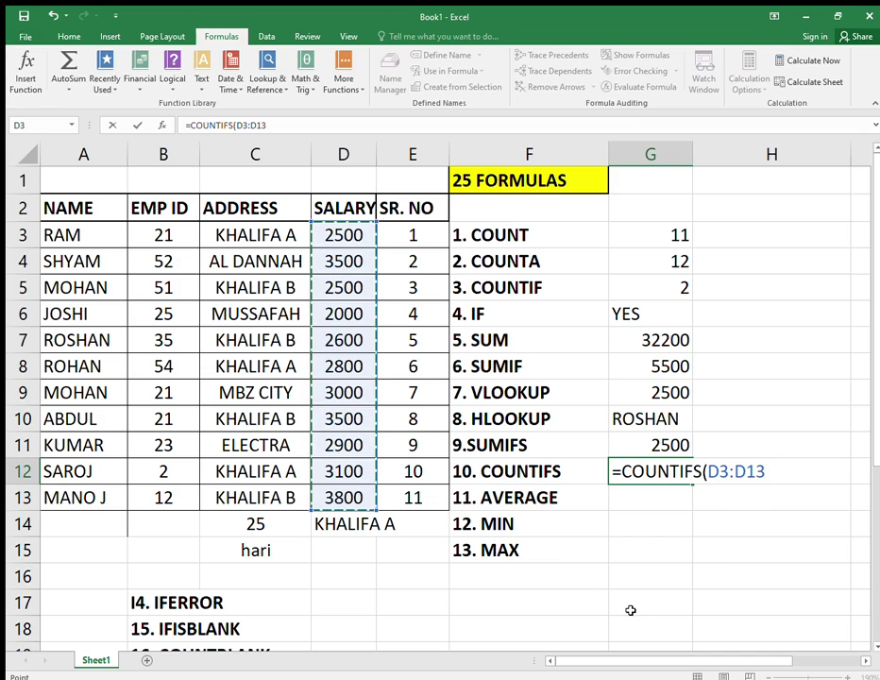
pyautogui.write(',')
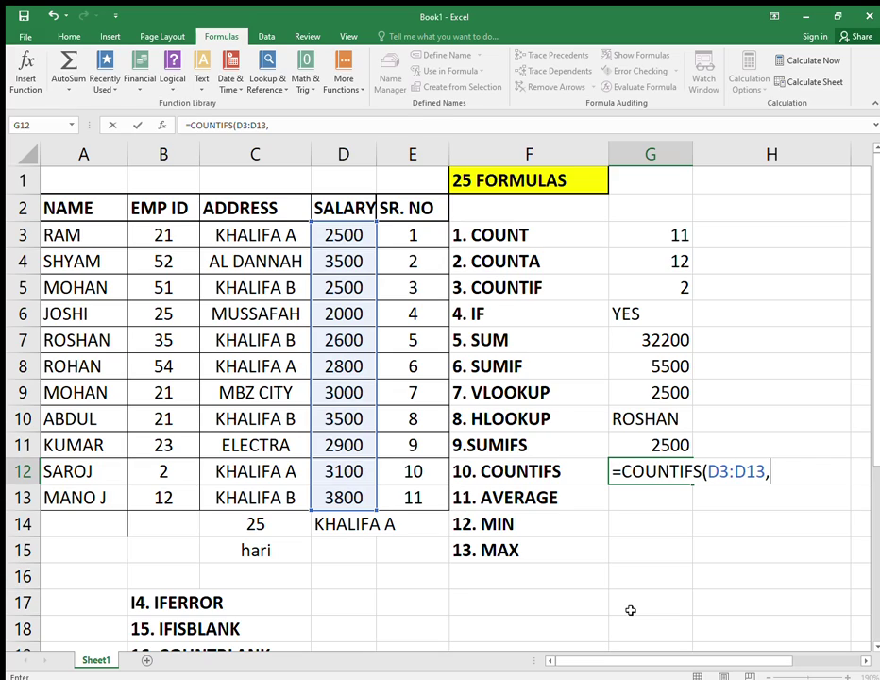
pyautogui.press('BackSpace')
pyautogui.press('BackSpace')
pyautogui.press('BackSpace')
pyautogui.press('BackSpace')
pyautogui.press('BackSpace')
pyautogui.press('BackSpace')
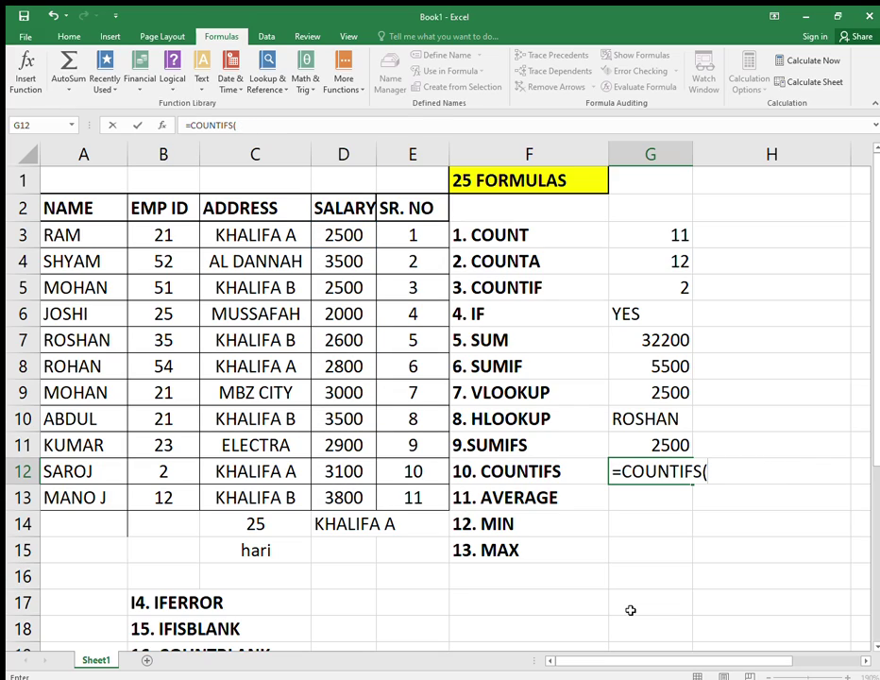
pyautogui.moveTo(94, 236); pyautogui.dragTo(93, 498)
pyautogui.write(',')
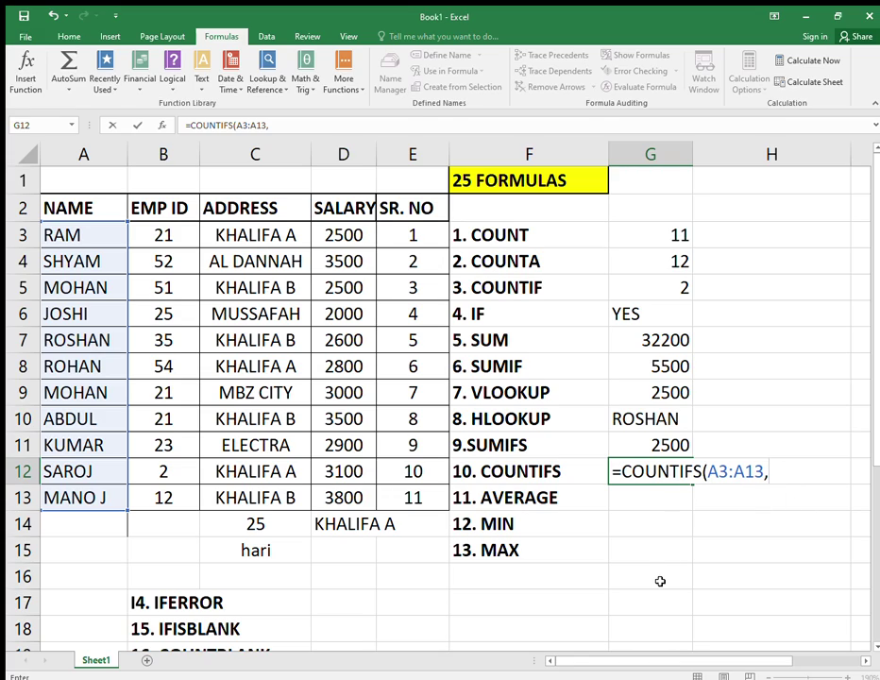
pyautogui.write('"MOHAN",')
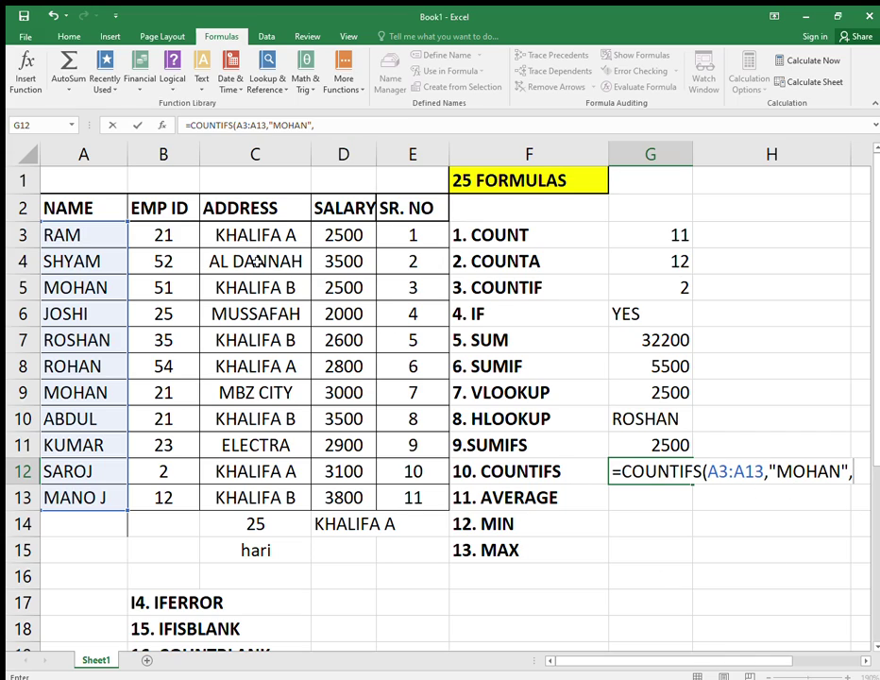
pyautogui.moveTo(231, 236); pyautogui.dragTo(253, 476)
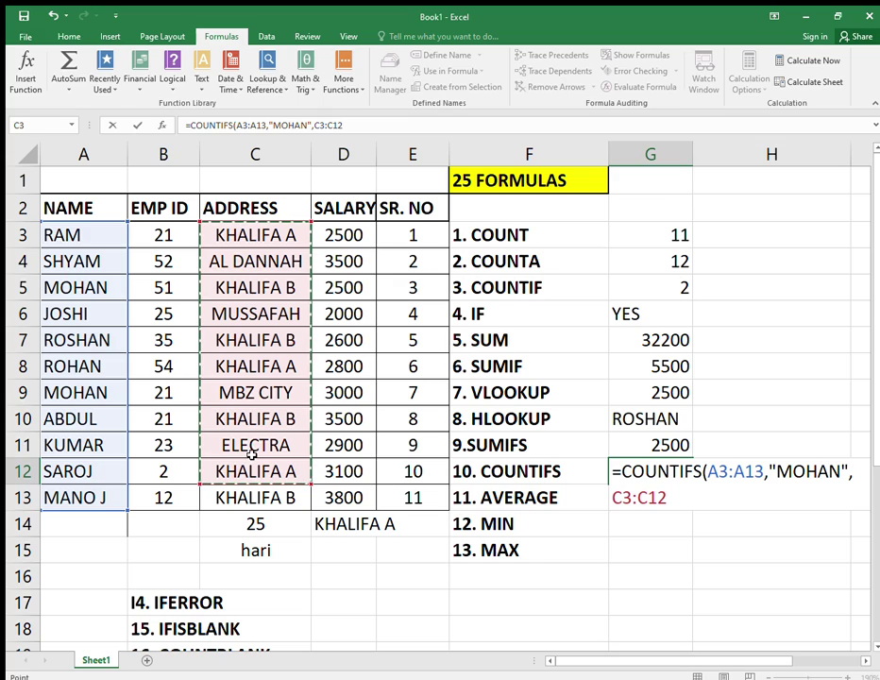
pyautogui.moveTo(219, 236); pyautogui.dragTo(250, 499)
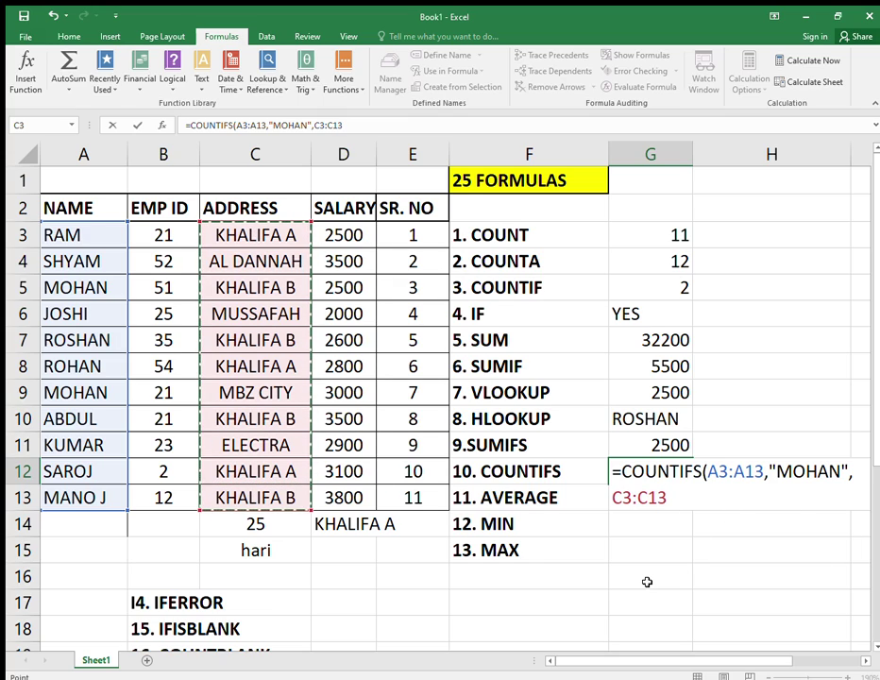
pyautogui.write(',')
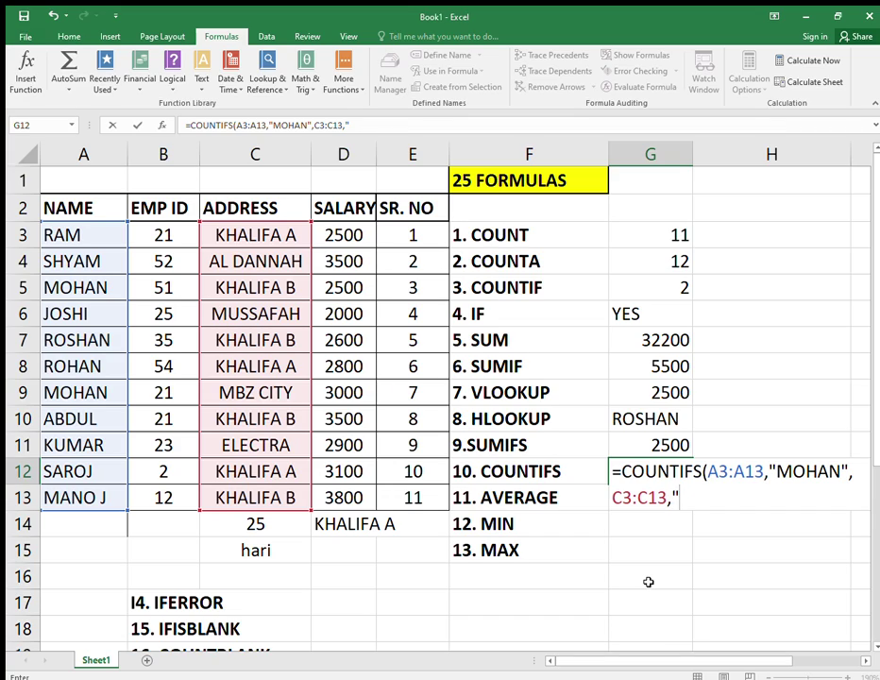
pyautogui.write('KHALIFA')
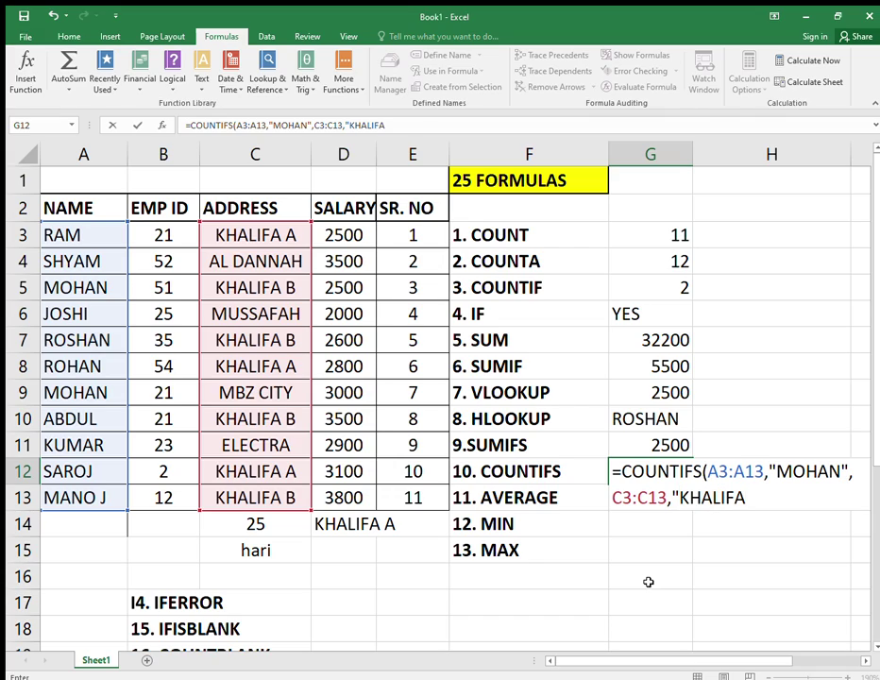
pyautogui.write(' B')
pyautogui.press('Return')
pyautogui.click(682, 472)
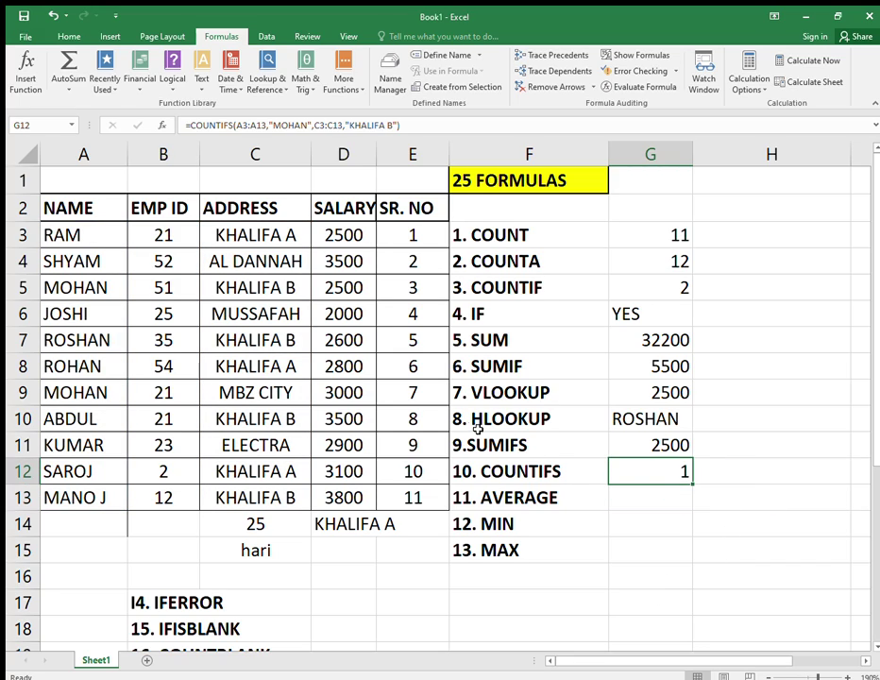
# - Check the addresses in C5, C7 and C10, put a matching name in A10, and review G12's COUNTIFS result
pyautogui.click(275, 287)
pyautogui.click(95, 288)
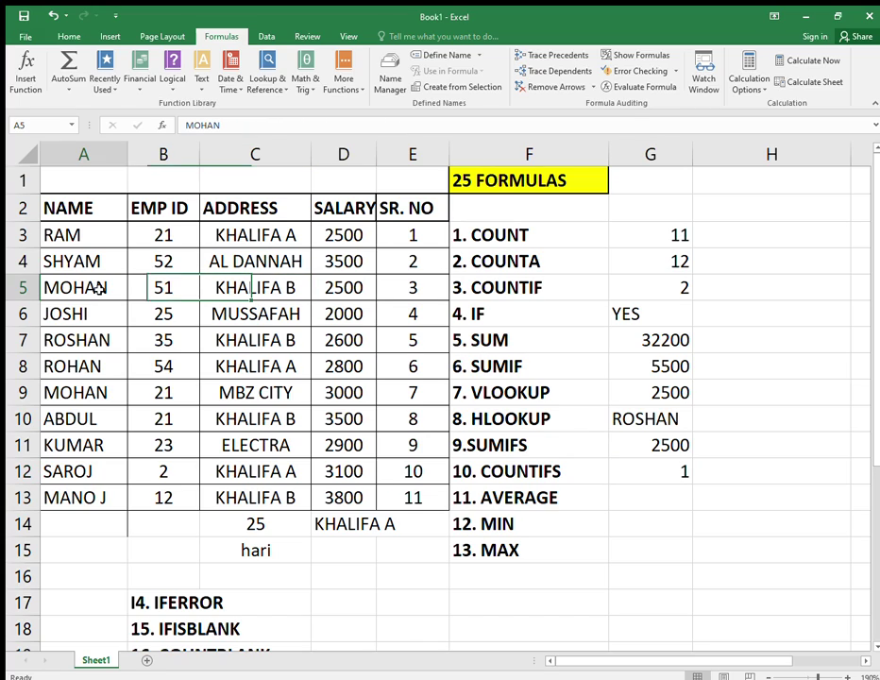
pyautogui.click(289, 341)
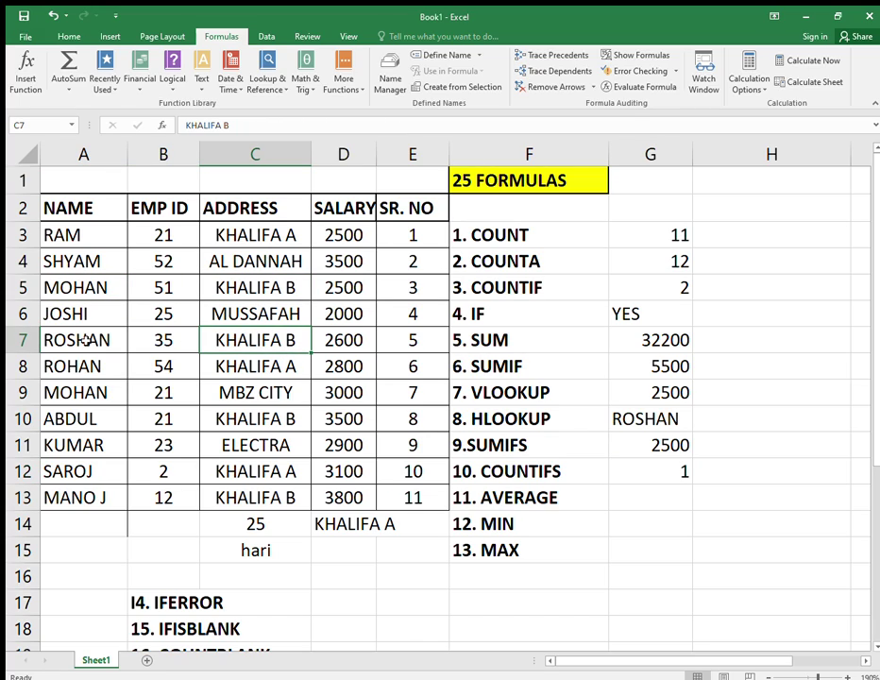
pyautogui.click(270, 417)
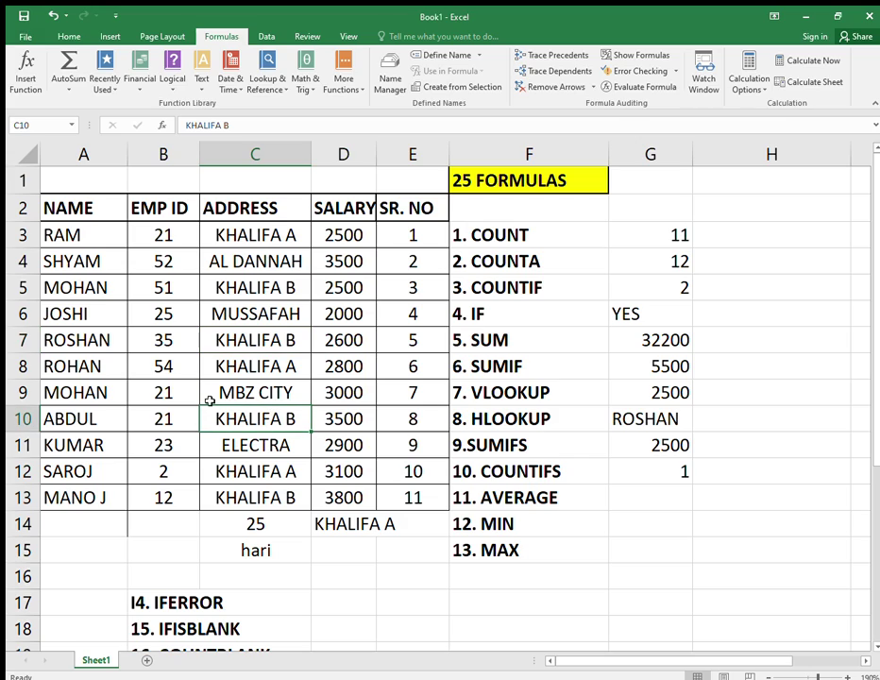
pyautogui.click(89, 418)
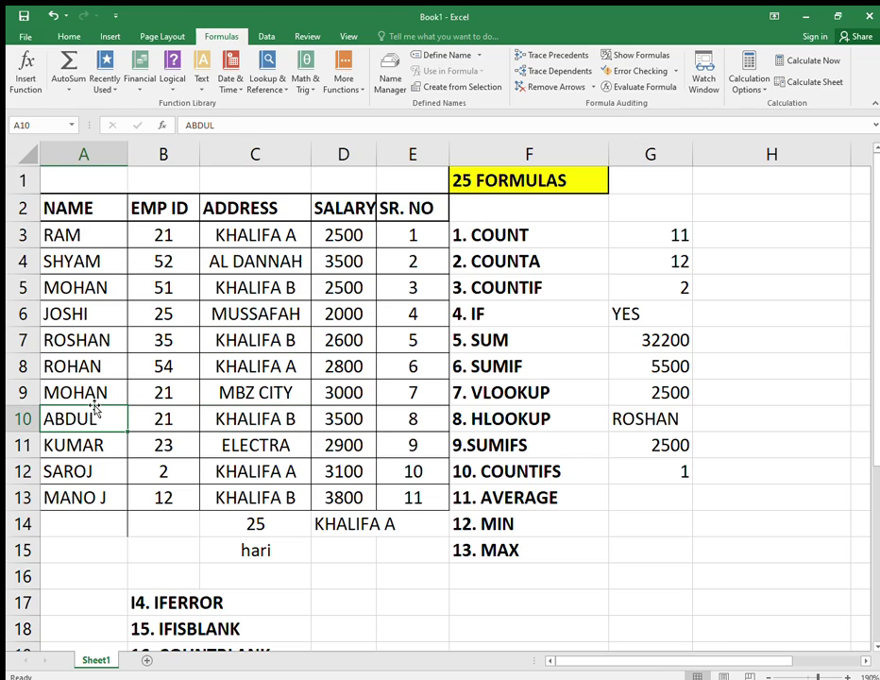
pyautogui.write('MOHAN')
pyautogui.press('Return')
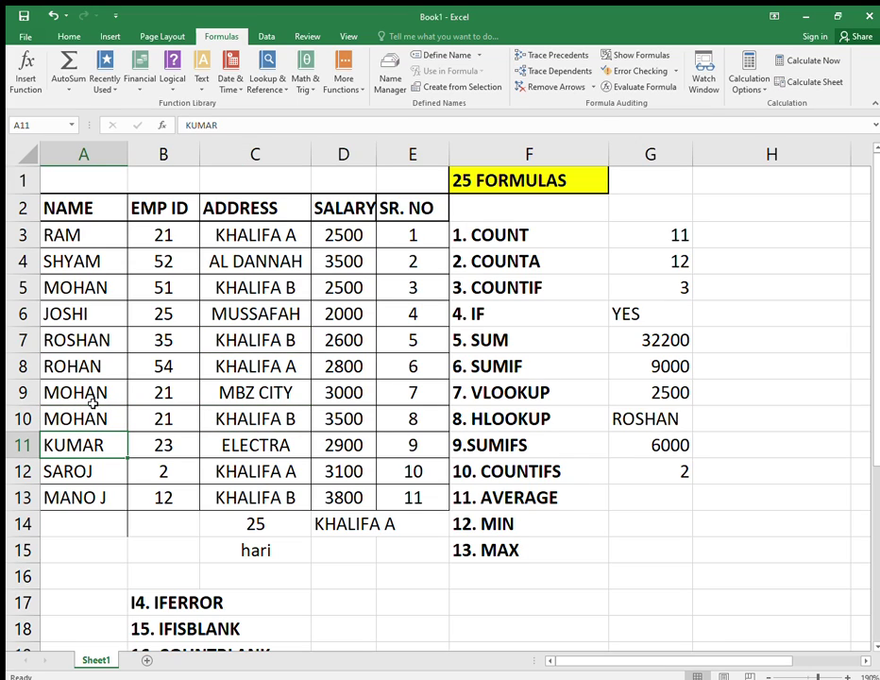
pyautogui.click(669, 471)
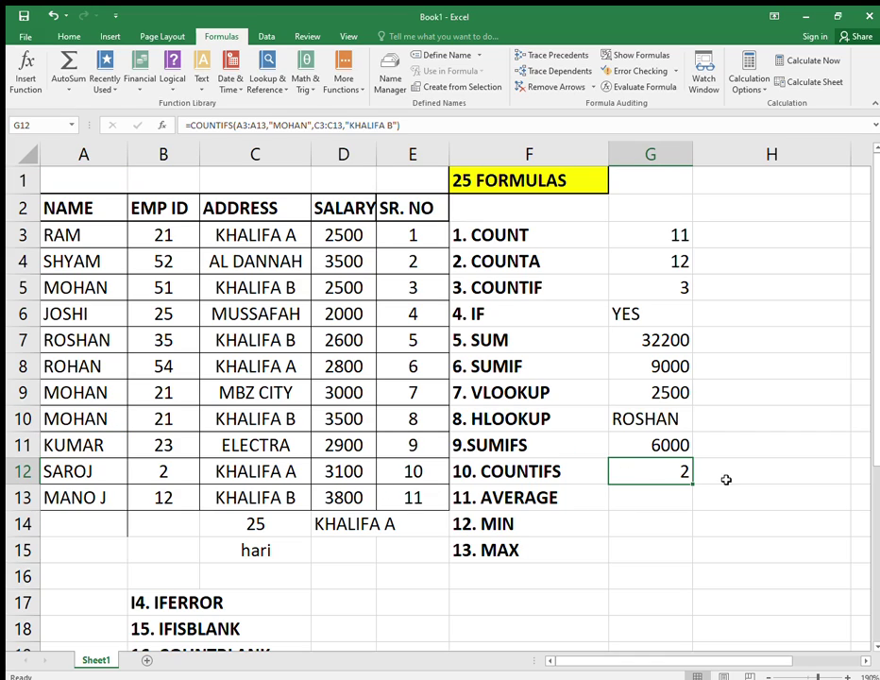
# - Replace the name in A10 with another employee name
pyautogui.click(101, 415)
pyautogui.write('RAVI')
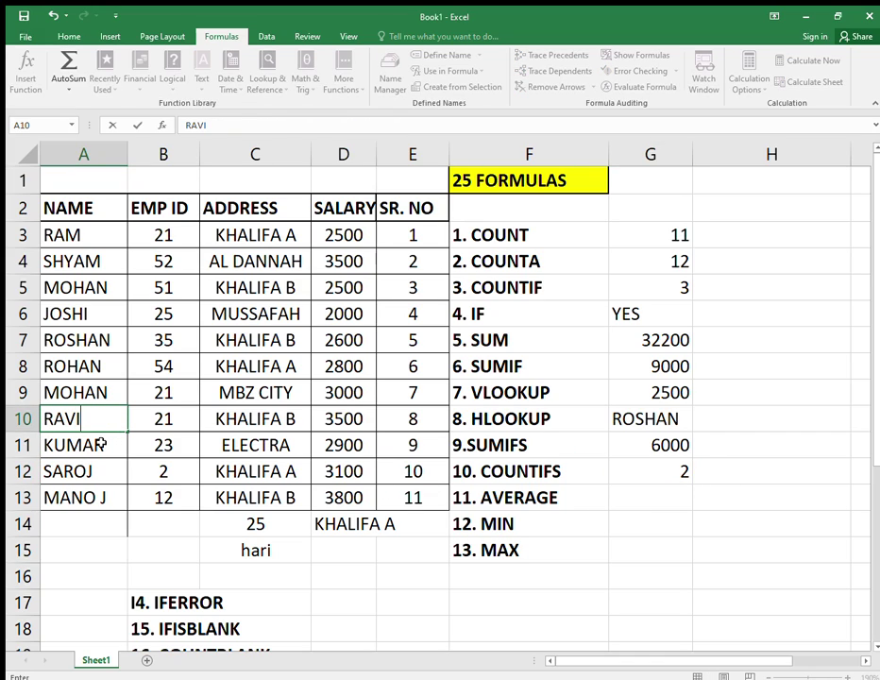
pyautogui.press('Return')
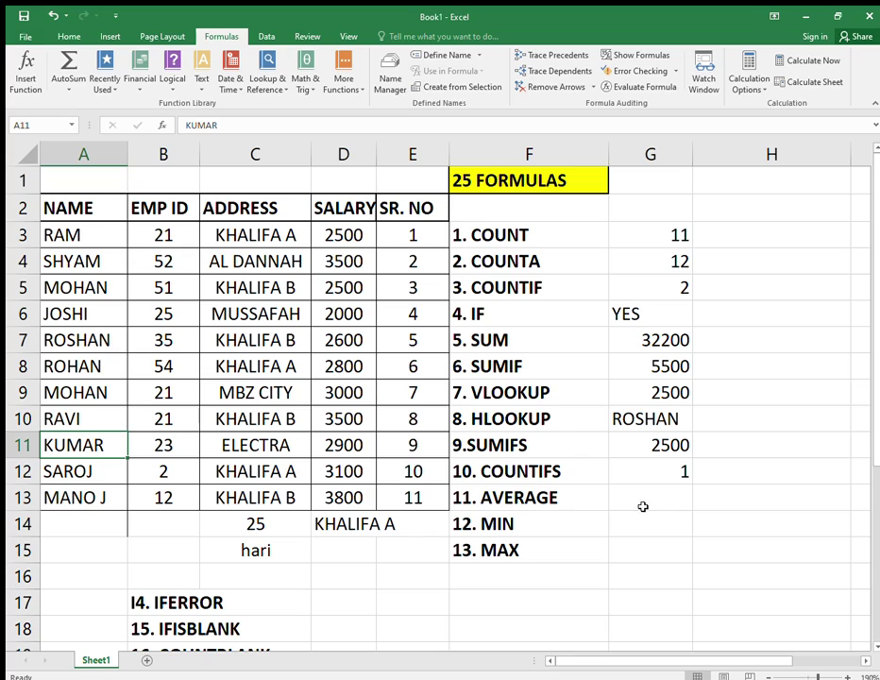
pyautogui.click(679, 495)
# - Enter =AVERAGE(D3:D13) in G13 to average the salaries (2927.273)
pyautogui.write('=')
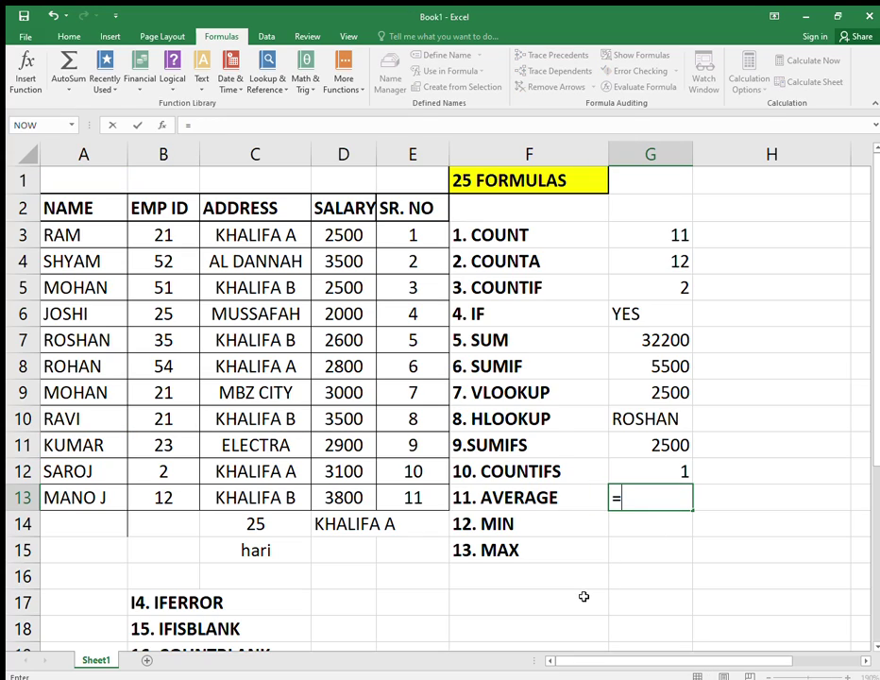
pyautogui.write('AVE')
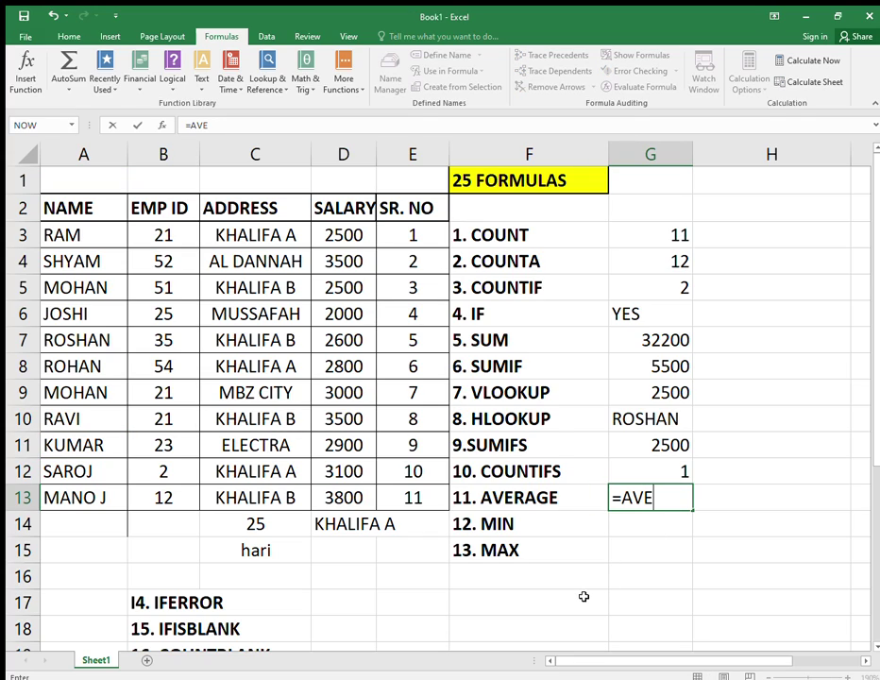
pyautogui.write('RAGE(')
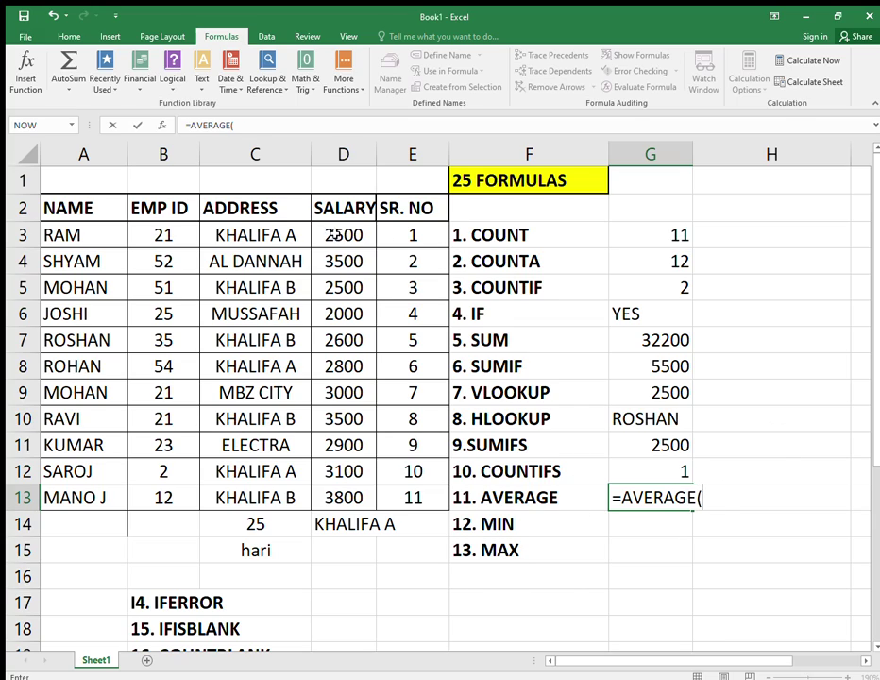
pyautogui.moveTo(364, 234); pyautogui.dragTo(338, 503)
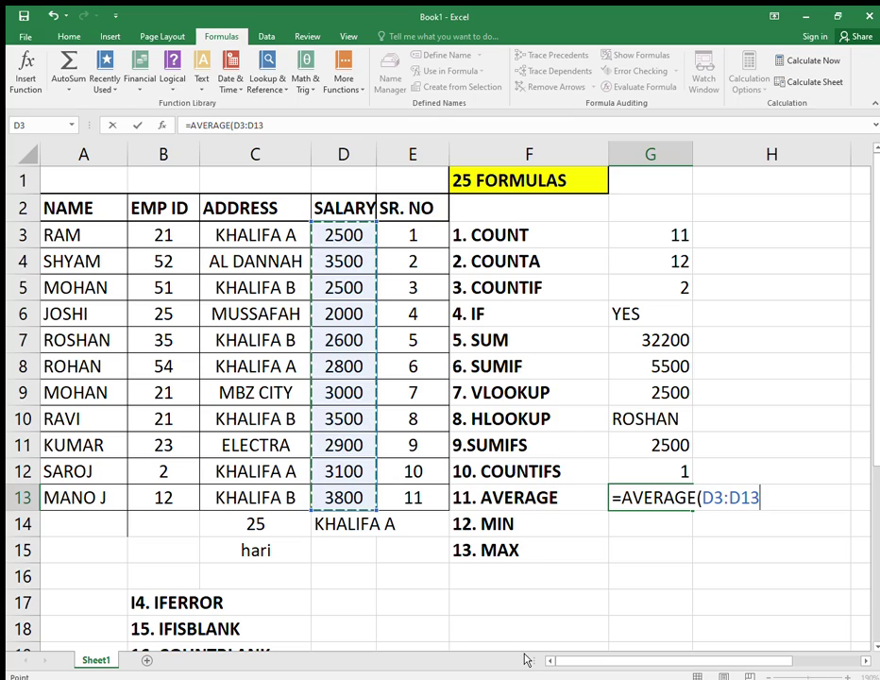
pyautogui.write(')')
pyautogui.press('Return')
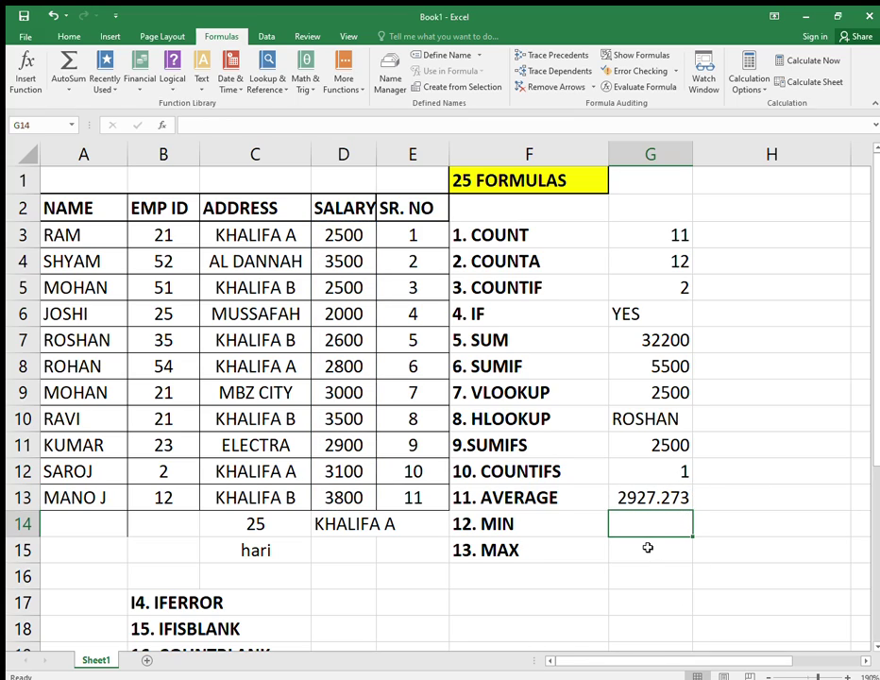
# - Enter =MIN(D3:D13) in G14, returning the lowest salary 2000
pyautogui.write('=MIN')
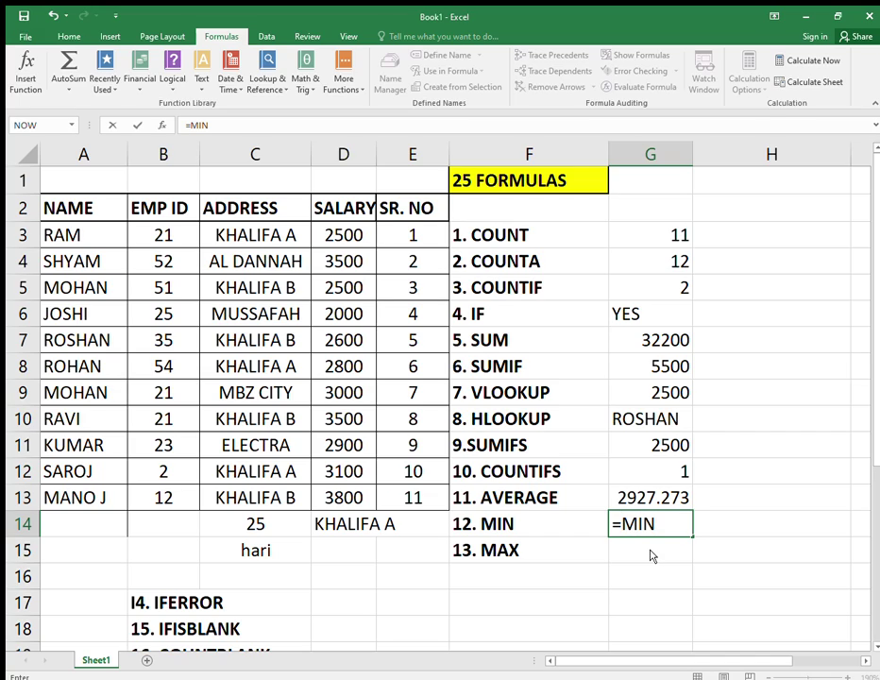
pyautogui.write('(')
pyautogui.moveTo(359, 230); pyautogui.dragTo(338, 498)
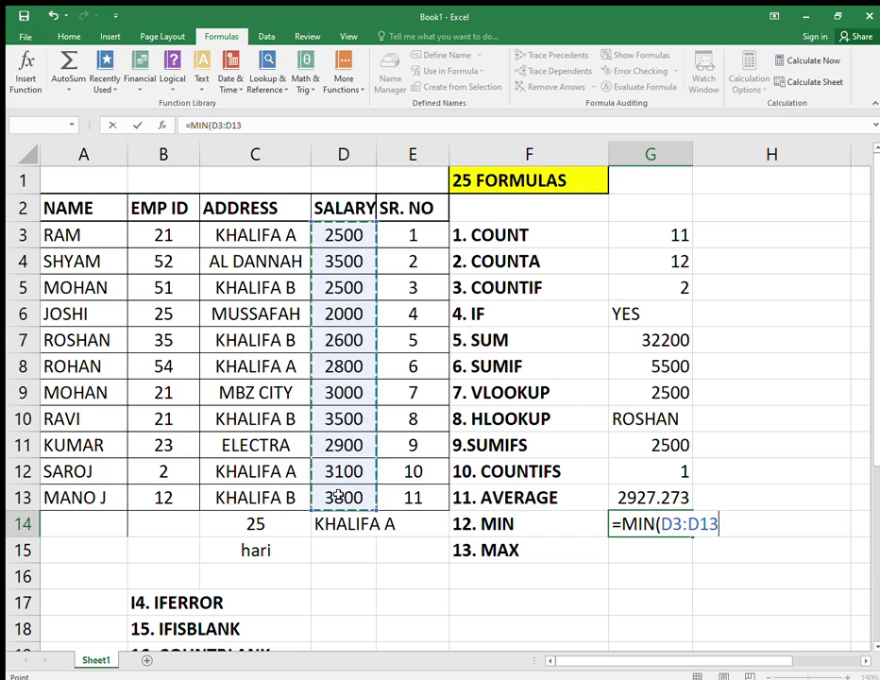
pyautogui.write(')')
pyautogui.press('Return')
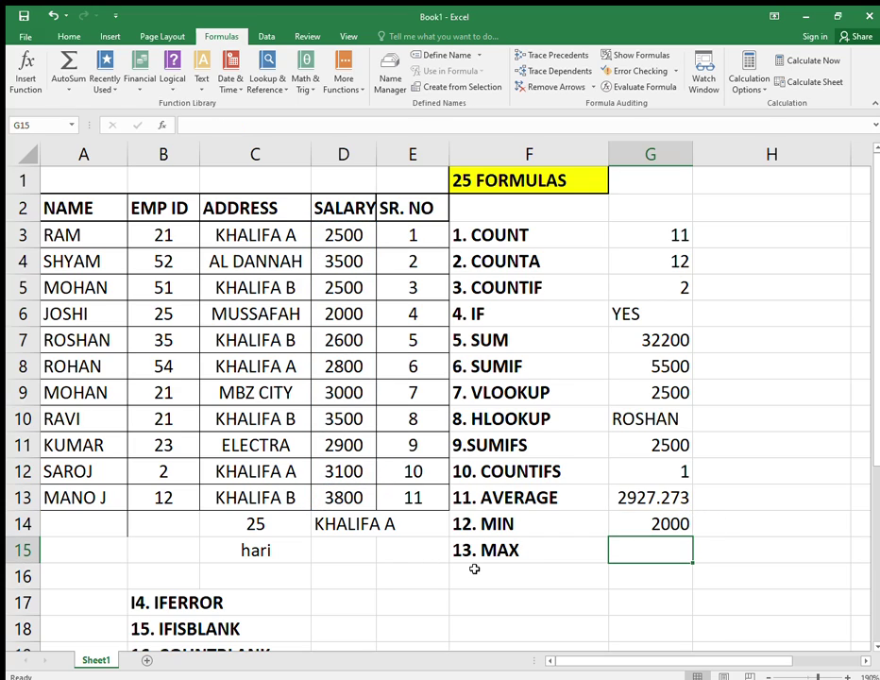
# - Enter =MAX(D3:D13) in G15 (3800), then select the finished formulas and results F3:G15
pyautogui.click(343, 313)
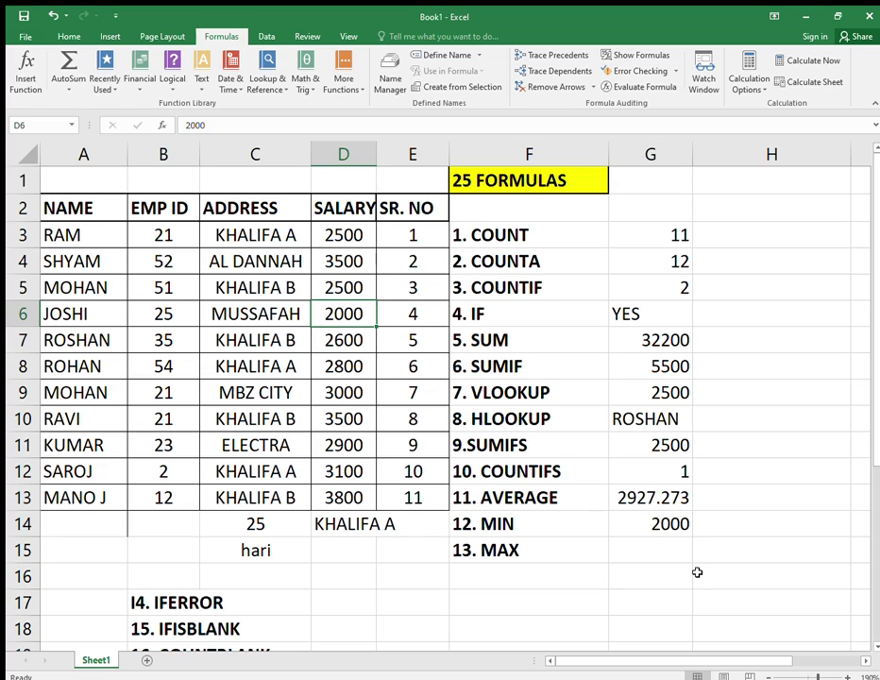
pyautogui.click(658, 548)
pyautogui.write('=MAX(')
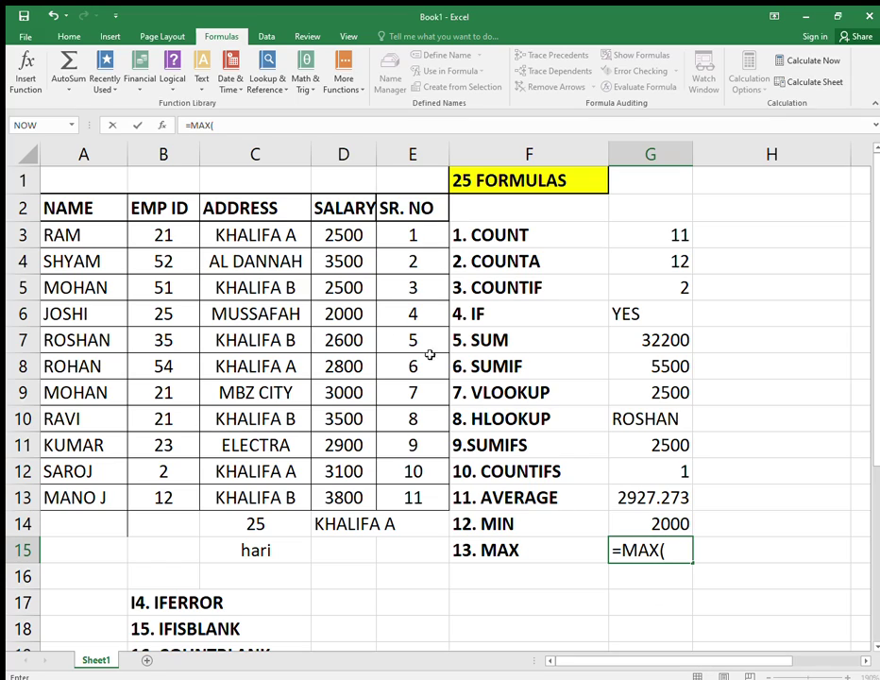
pyautogui.moveTo(345, 234); pyautogui.dragTo(347, 498)
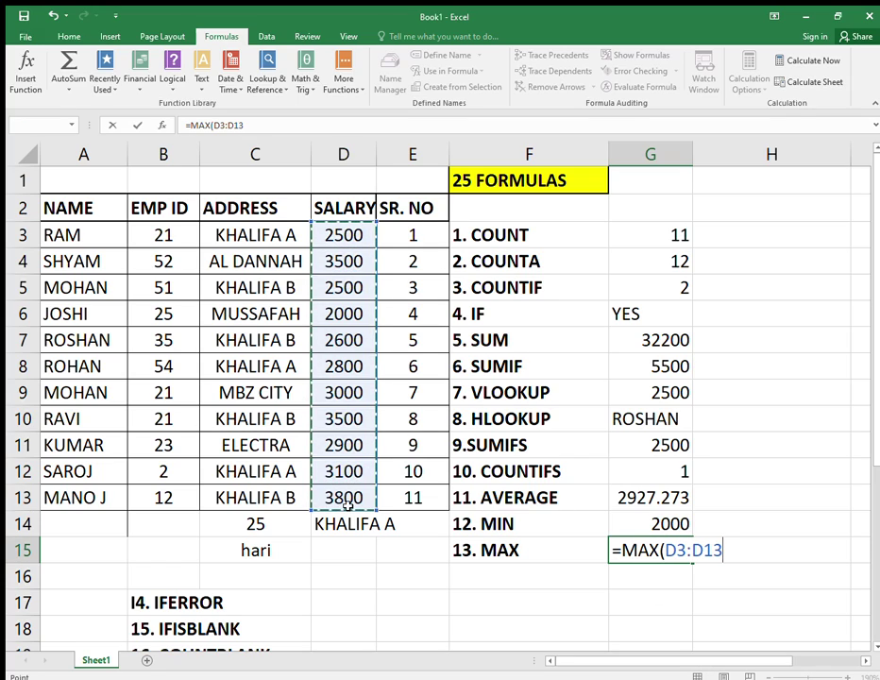
pyautogui.write(')')
pyautogui.press('Return')
pyautogui.click(343, 495)
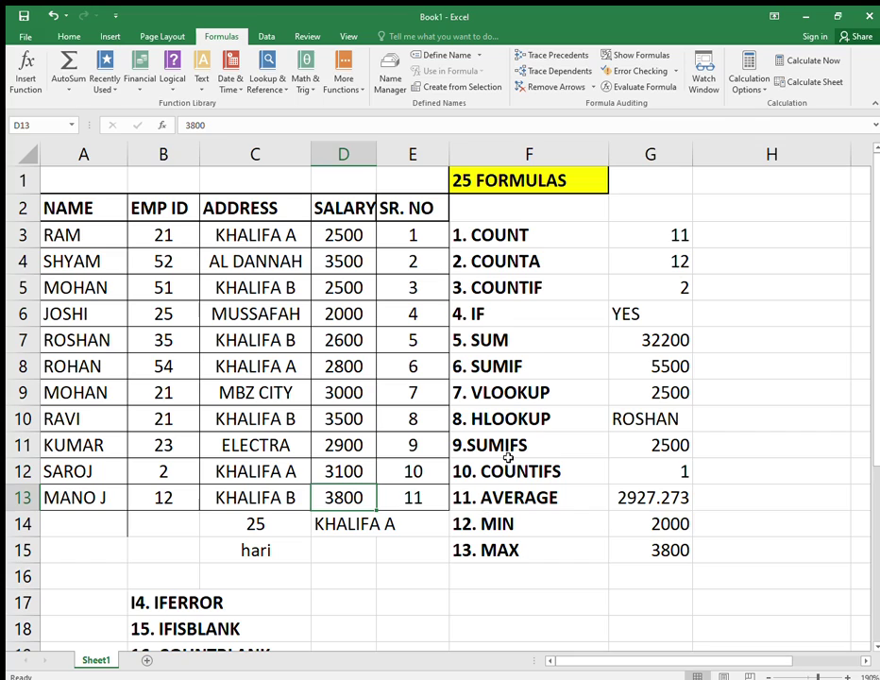
pyautogui.click(469, 232)
pyautogui.moveTo(469, 232); pyautogui.dragTo(647, 559)
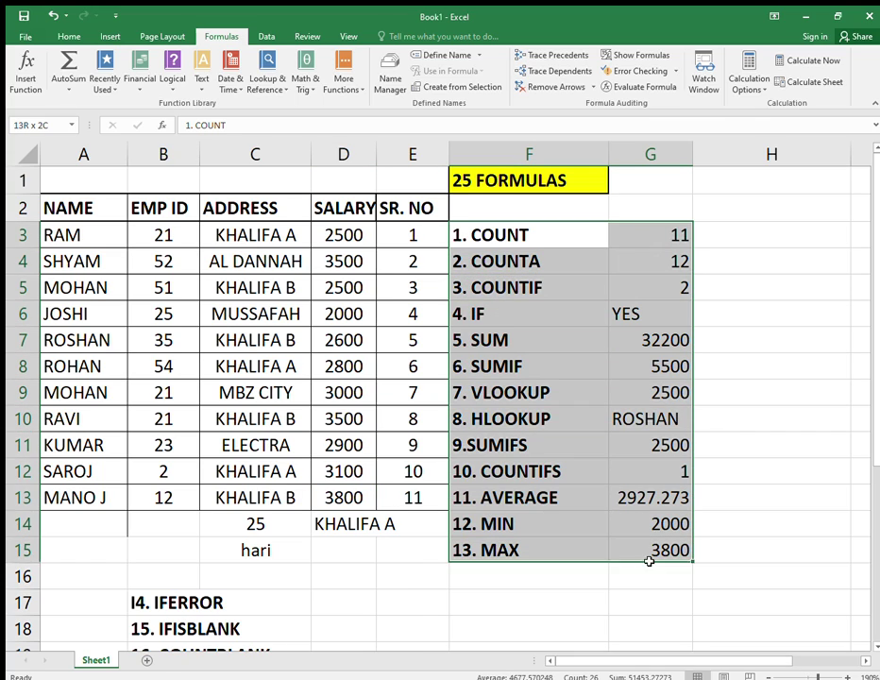
# - Clear the old formula list and results from F3:G15
pyautogui.press('Delete')
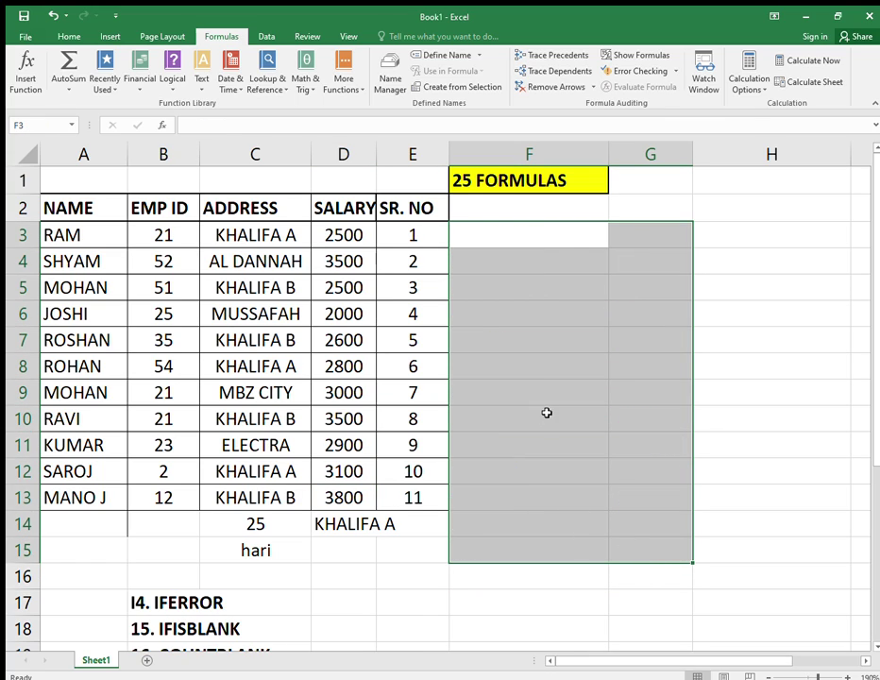
pyautogui.click(546, 413)
pyautogui.scroll(-2, 436, 443)
pyautogui.scroll(-3, 273, 454)
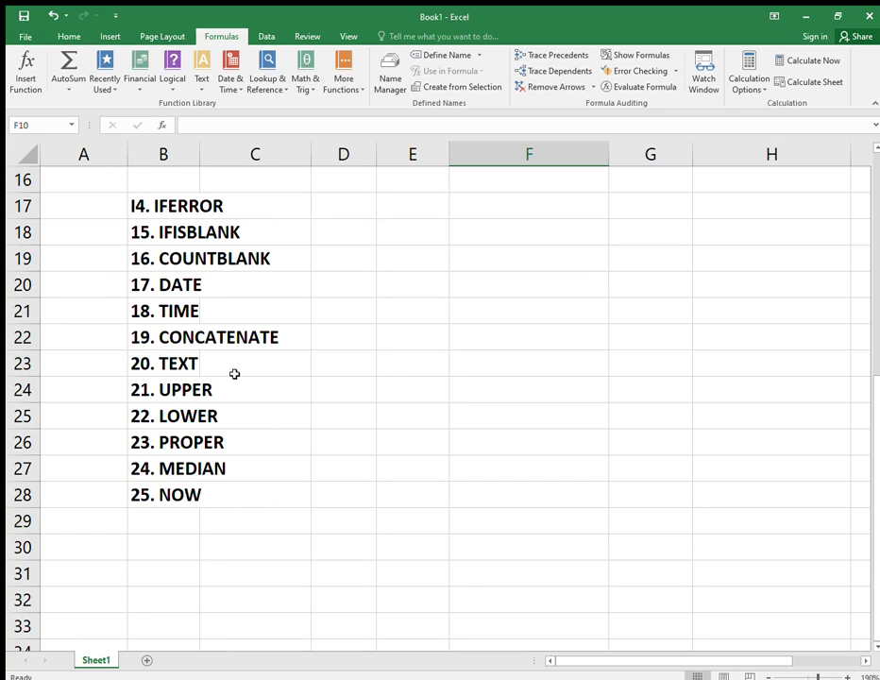
# - Move the list 14. IFERROR to 25. NOW from B17:C28 into F3:F14
pyautogui.moveTo(130, 205); pyautogui.dragTo(242, 496)
pyautogui.hotkey('ctrl', 'c')
pyautogui.scroll(5, 516, 489)
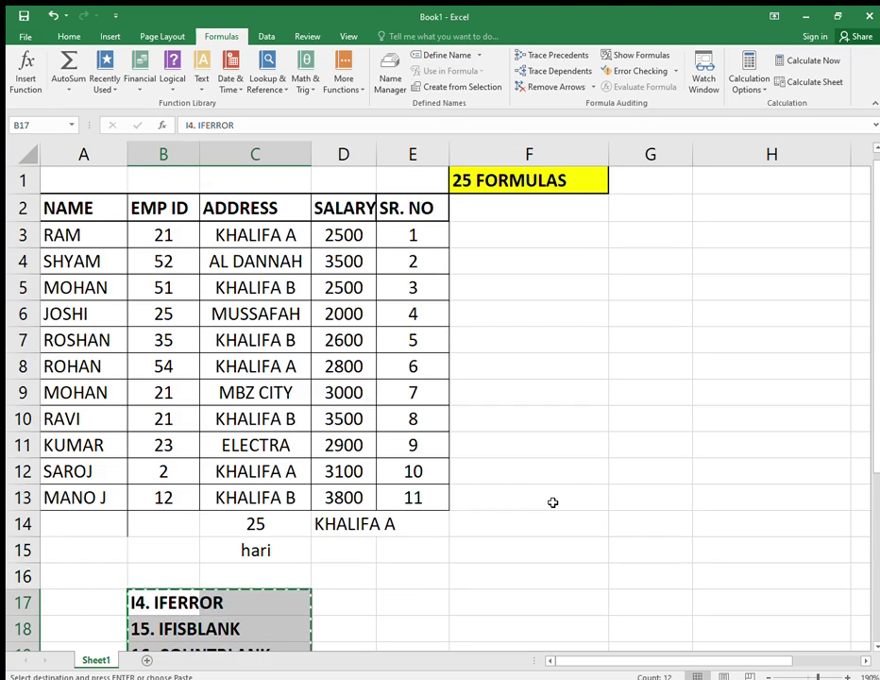
pyautogui.click(516, 231)
pyautogui.hotkey('ctrl', 'v')
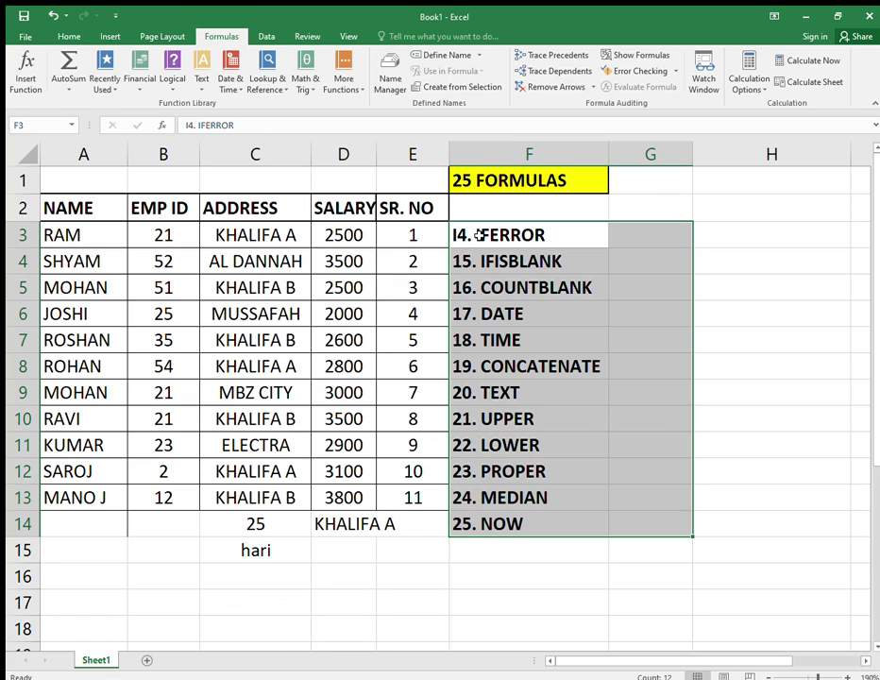
pyautogui.click(727, 362)
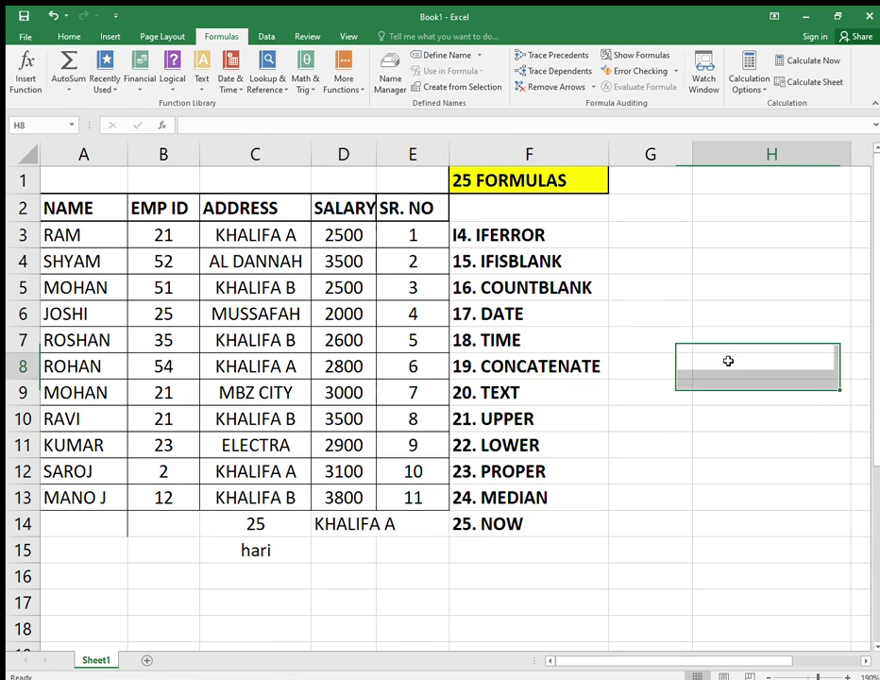
pyautogui.click(660, 237)
pyautogui.click(474, 238)
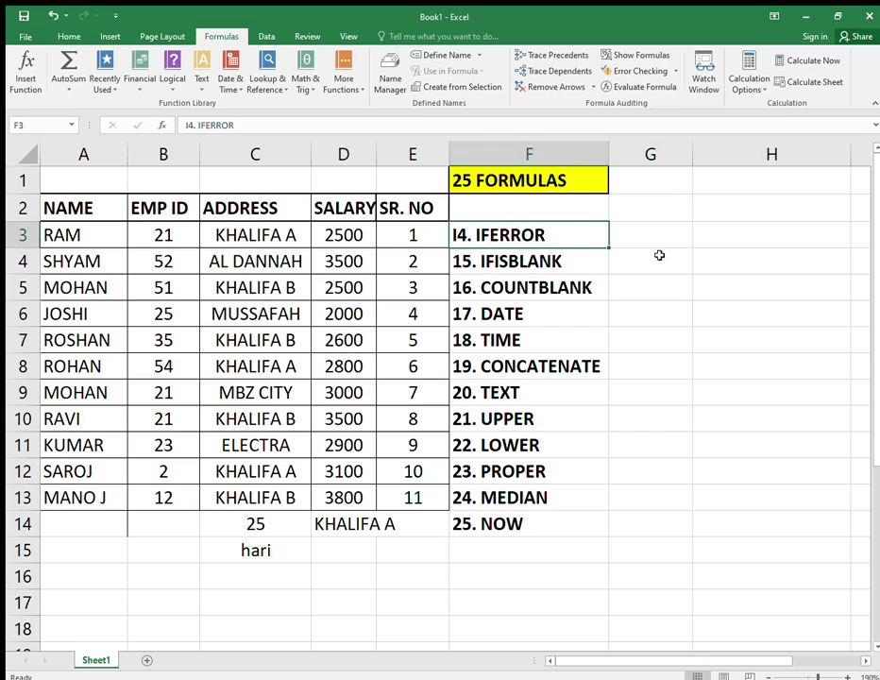
pyautogui.click(659, 242)
# - Enter =IFERROR(A3,"YES") in G3
pyautogui.write('=IFERR')
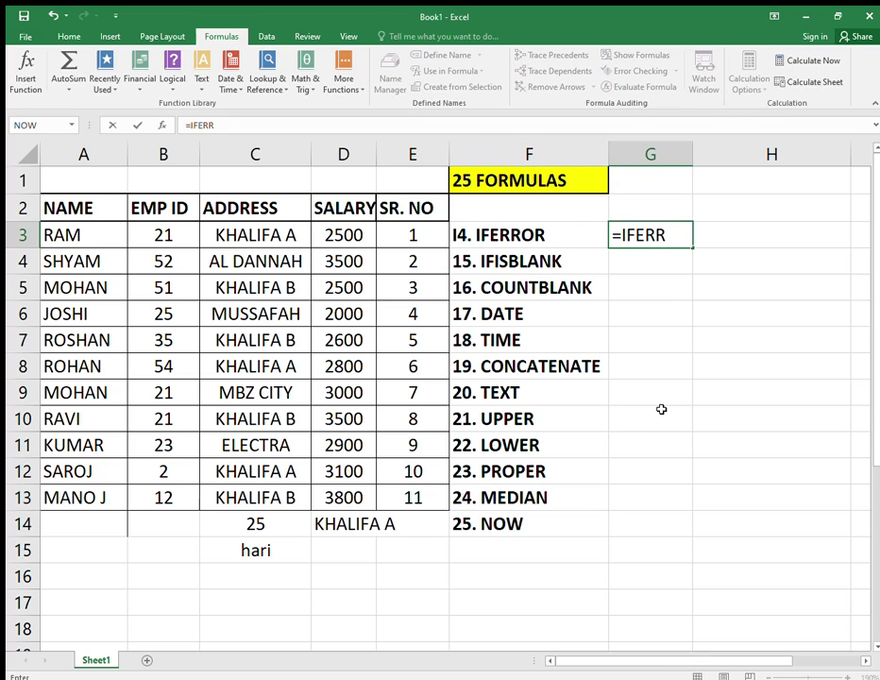
pyautogui.write('OR(')
pyautogui.click(114, 241)
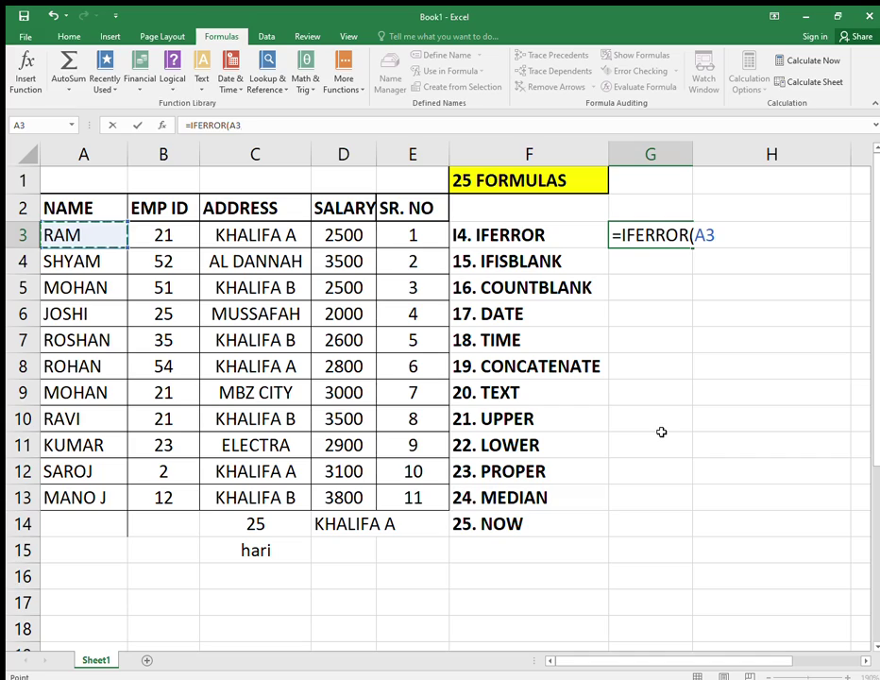
pyautogui.write(',')
pyautogui.write('"')
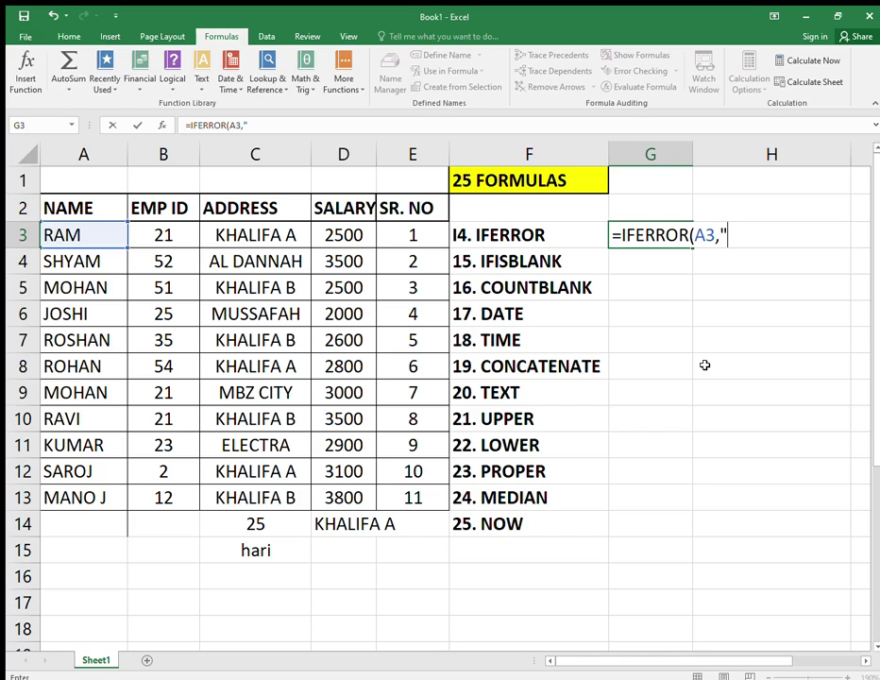
pyautogui.write('YES')
pyautogui.press('Return')
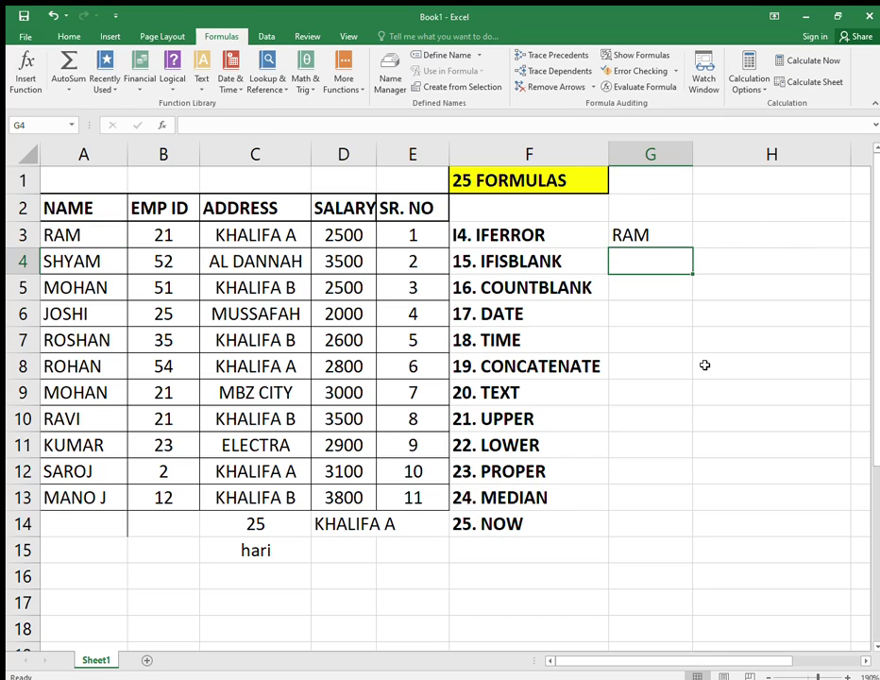
pyautogui.click(628, 241)
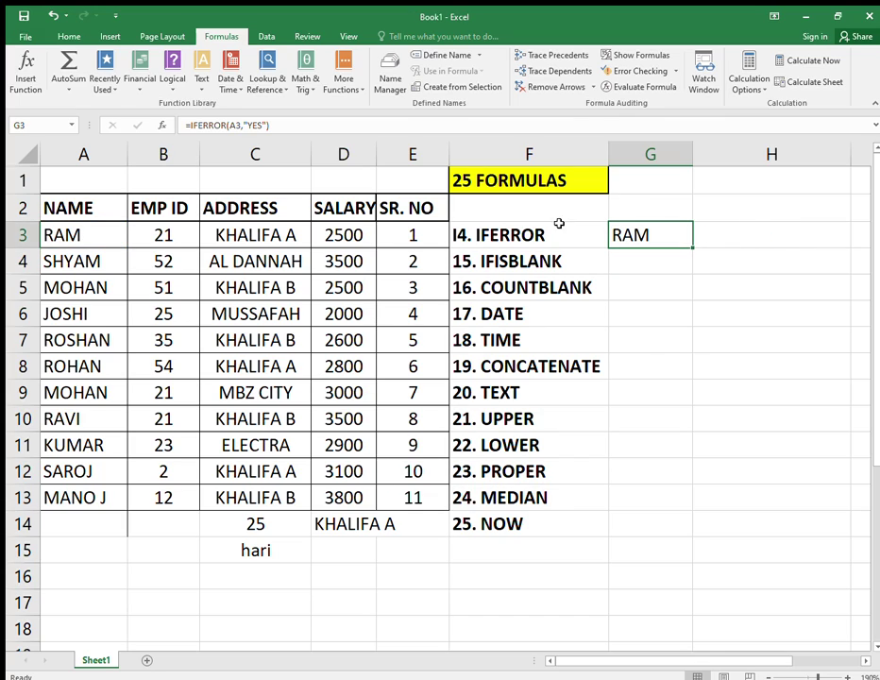
# - Test the IFERROR by putting 0, then the invalid =SIM() in A3, so G3 shows YES
pyautogui.click(90, 242)
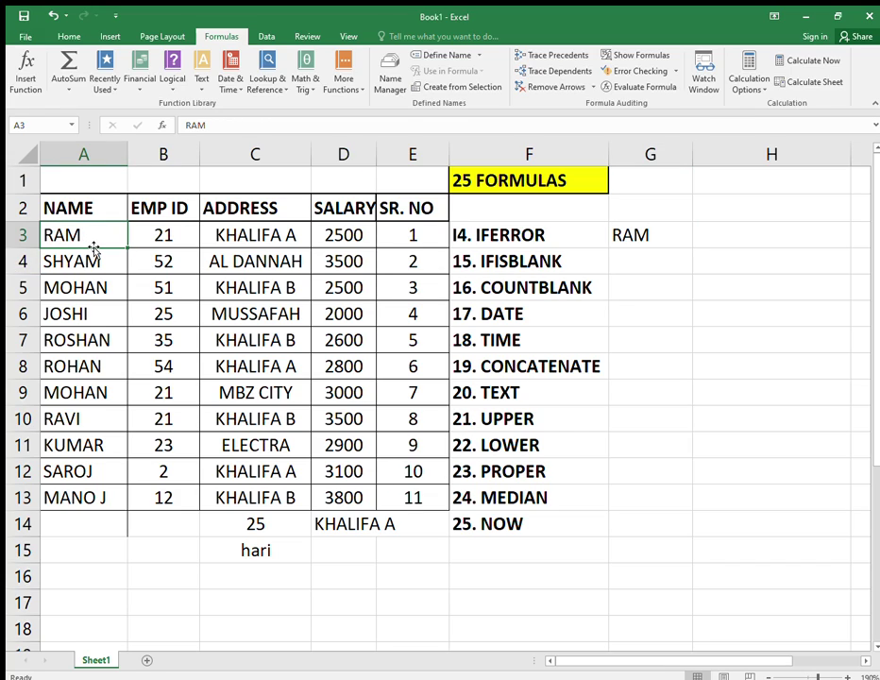
pyautogui.write('0')
pyautogui.press('Return')
pyautogui.click(93, 245)
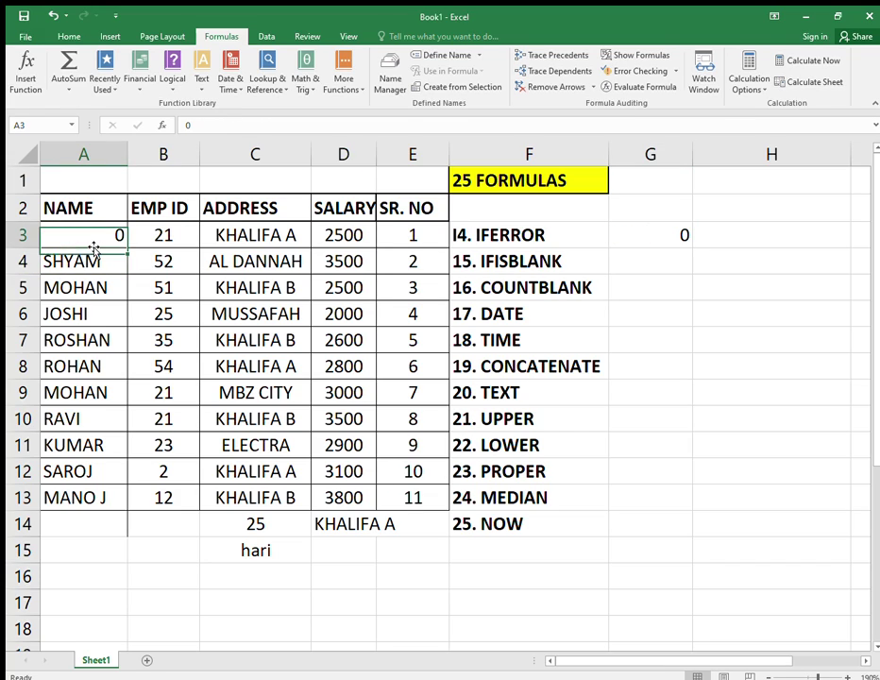
pyautogui.write('=S')
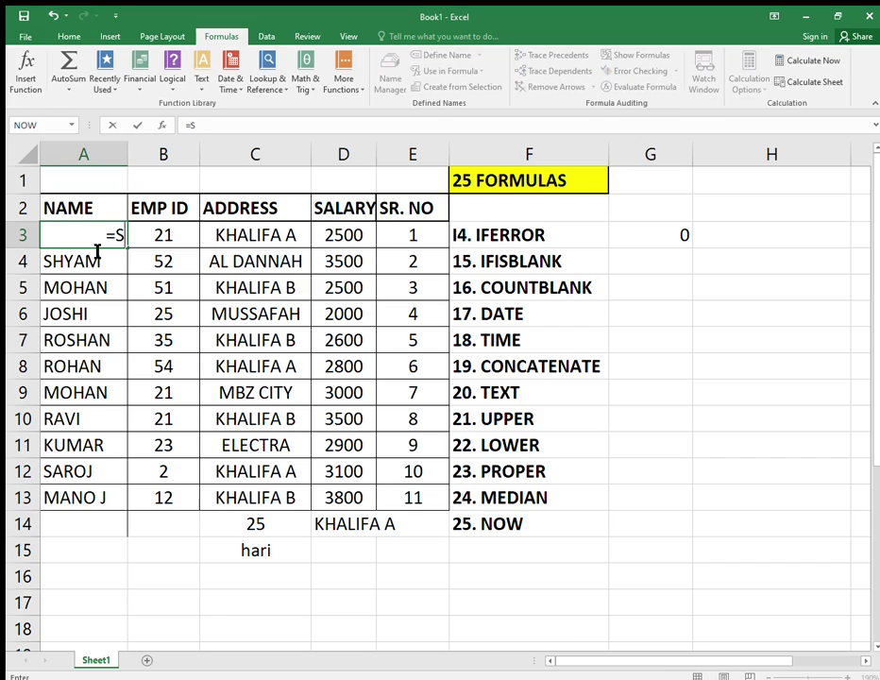
pyautogui.write('IM()')
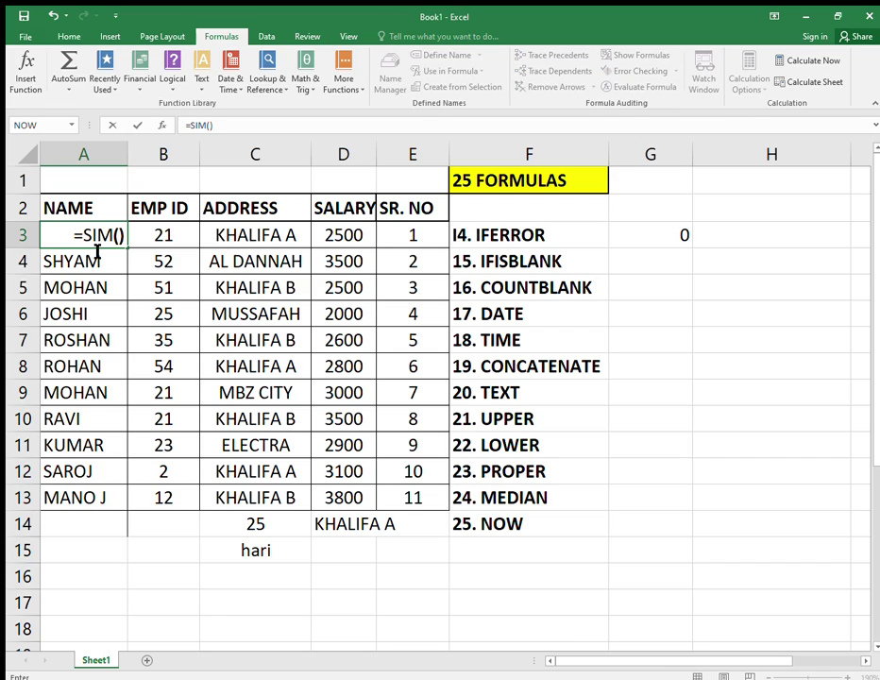
pyautogui.press('Return')
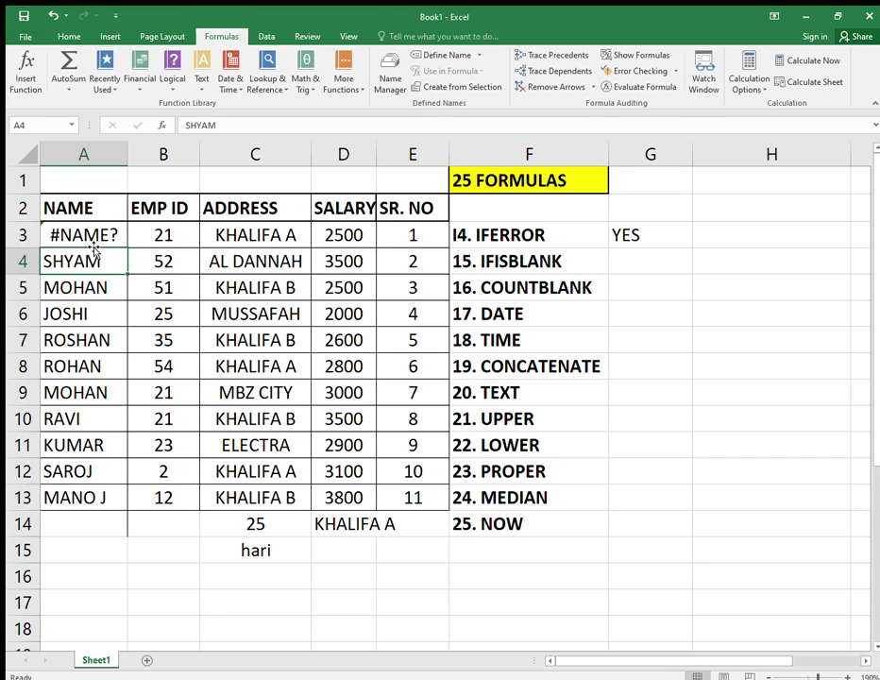
pyautogui.click(642, 240)
# - Restore the original employee name in A3
pyautogui.click(111, 241)
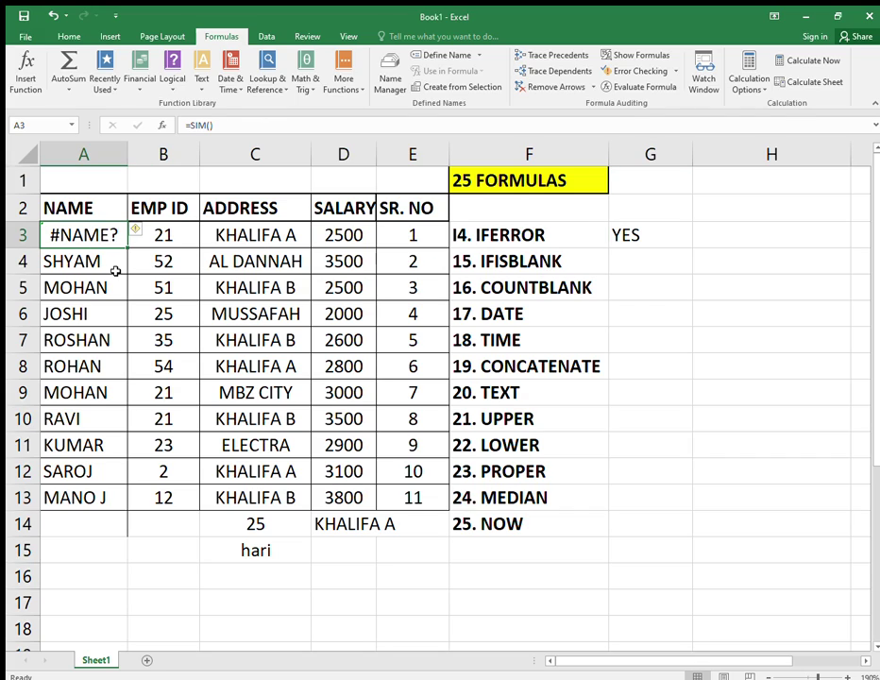
pyautogui.write('RAVI')
pyautogui.press('BackSpace')
pyautogui.press('BackSpace')
pyautogui.write('M')
pyautogui.press('Return')
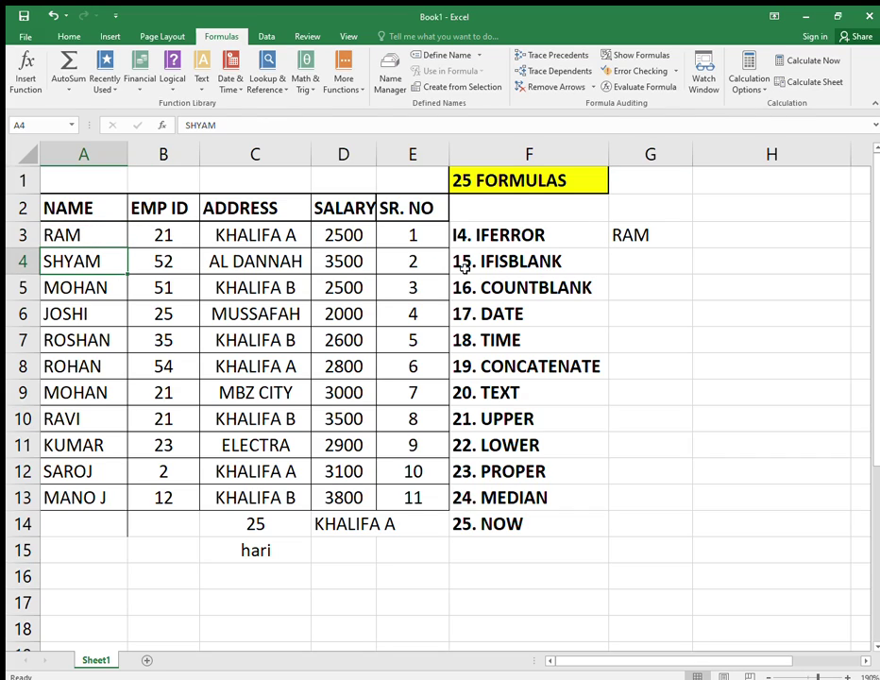
pyautogui.click(620, 259)
# - Enter =IF(ISBLANK(A3),"YES","NO") in G4, which returns NO
pyautogui.write('=IF')
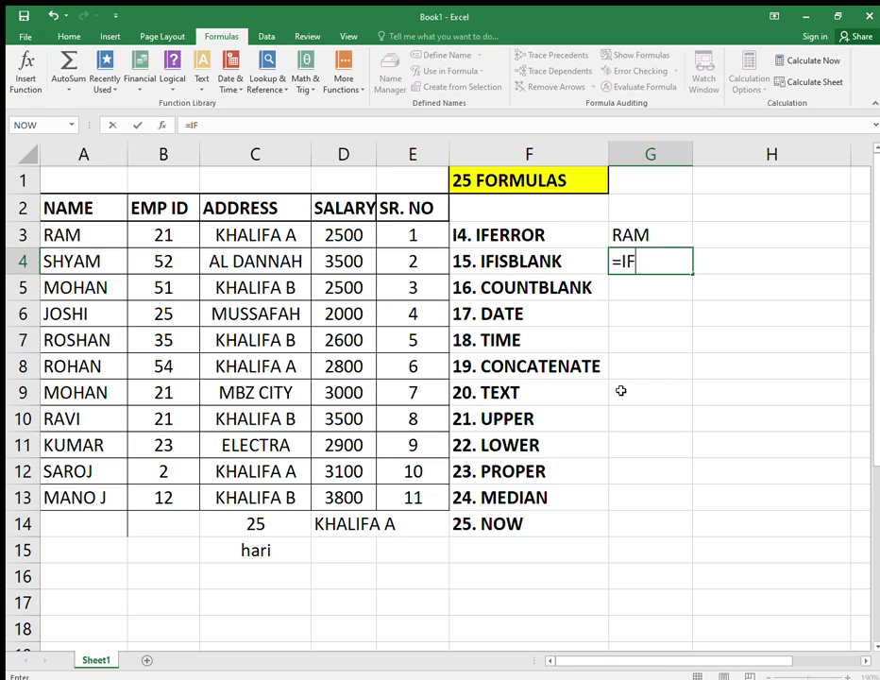
pyautogui.write('(ISB')
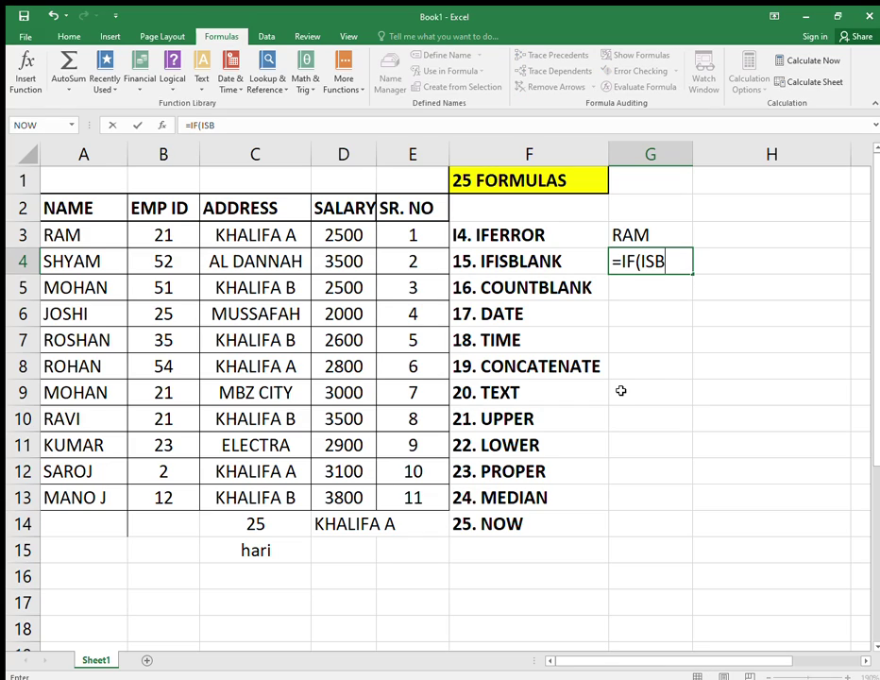
pyautogui.write('LANK(')
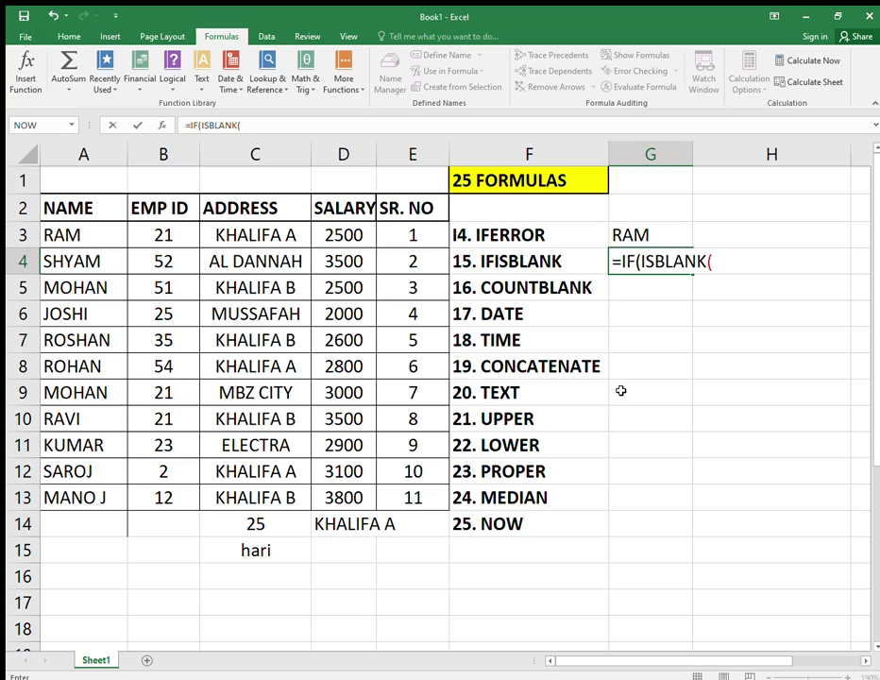
pyautogui.click(96, 241)
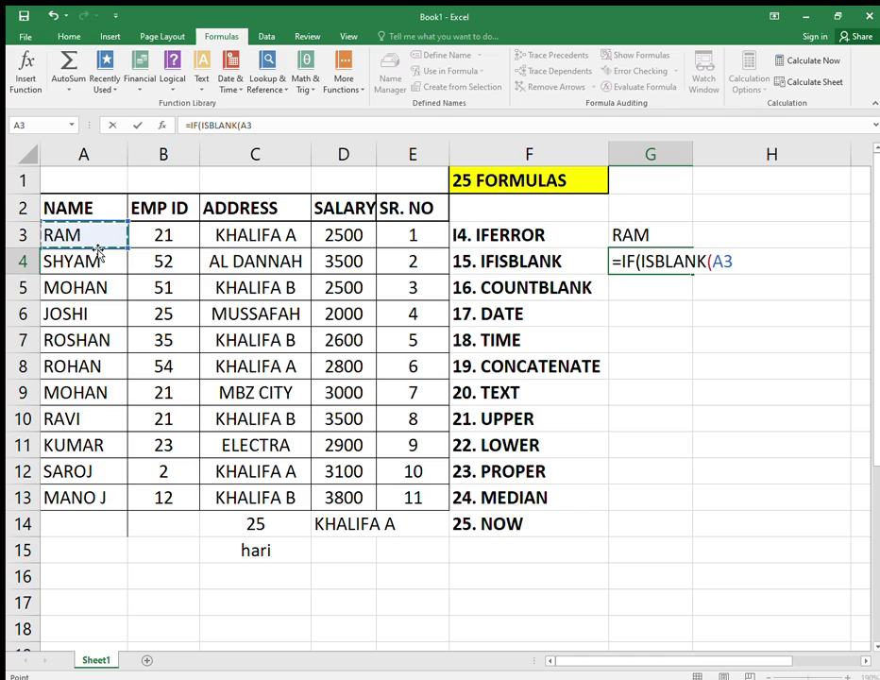
pyautogui.write(',')
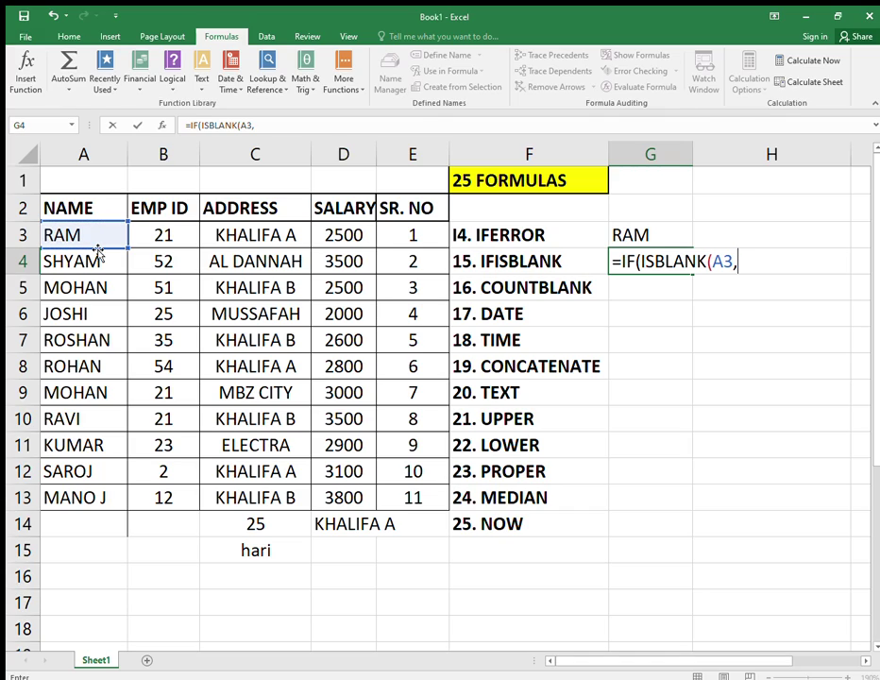
pyautogui.click(230, 246)
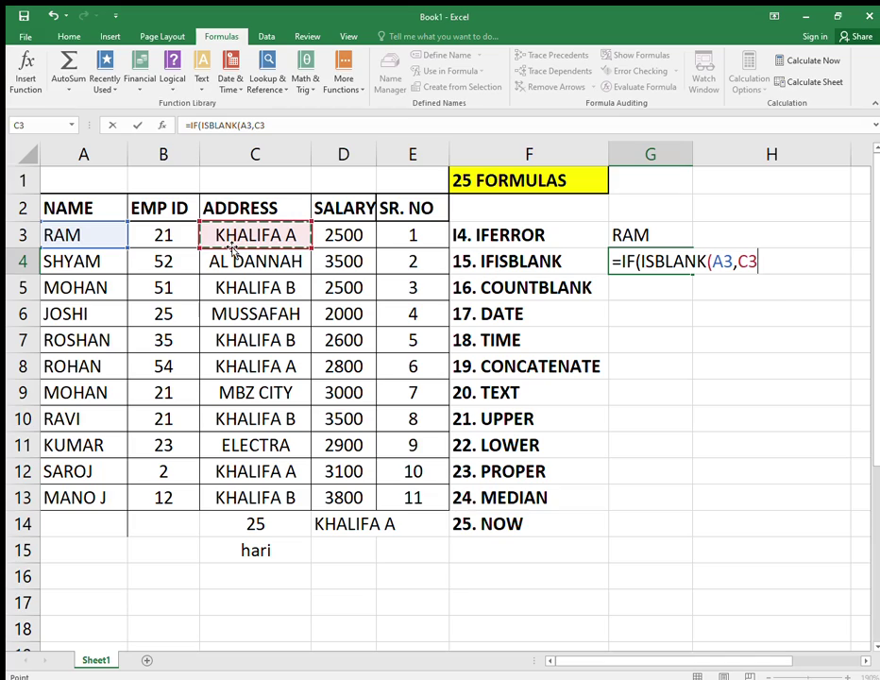
pyautogui.write(')')
pyautogui.press('BackSpace')
pyautogui.press('BackSpace')
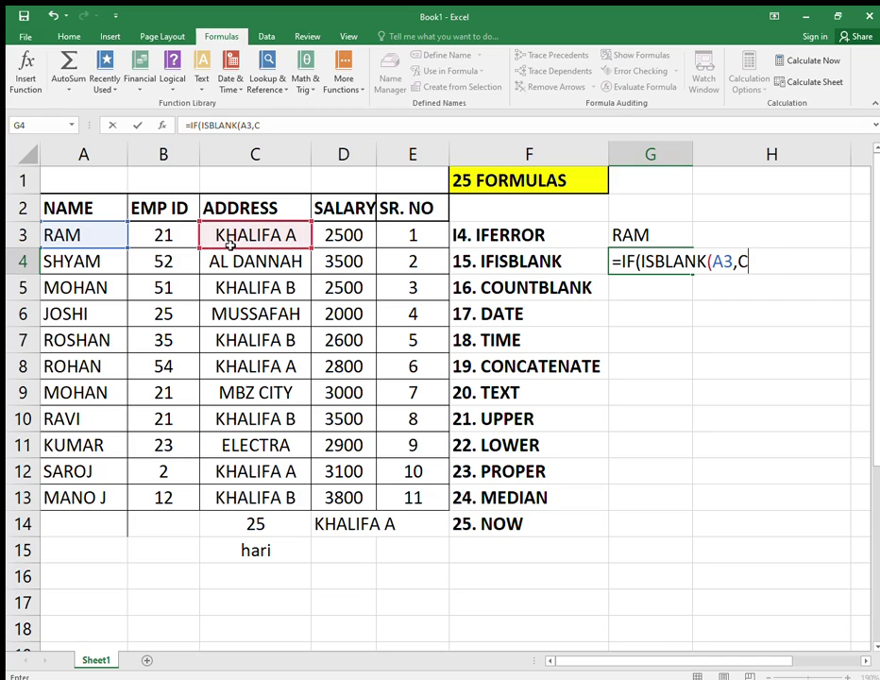
pyautogui.press('BackSpace')
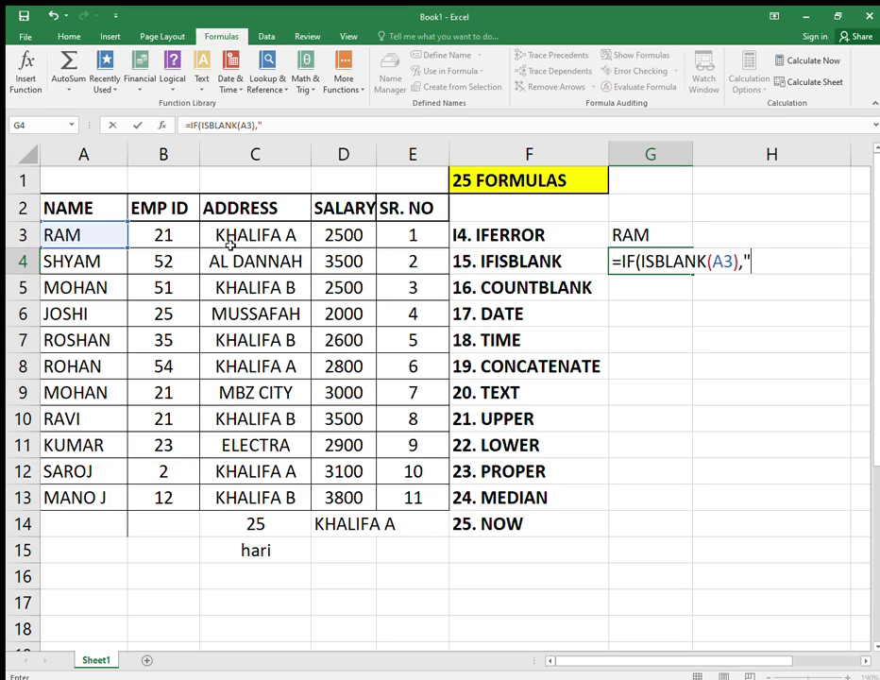
pyautogui.write('YES",')
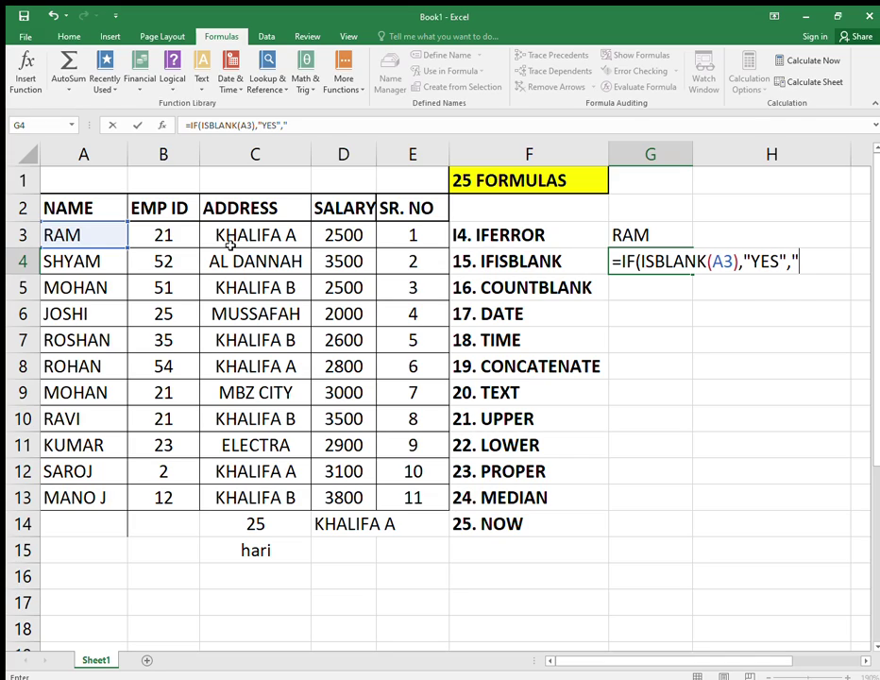
pyautogui.write('NO')
pyautogui.press('Return')
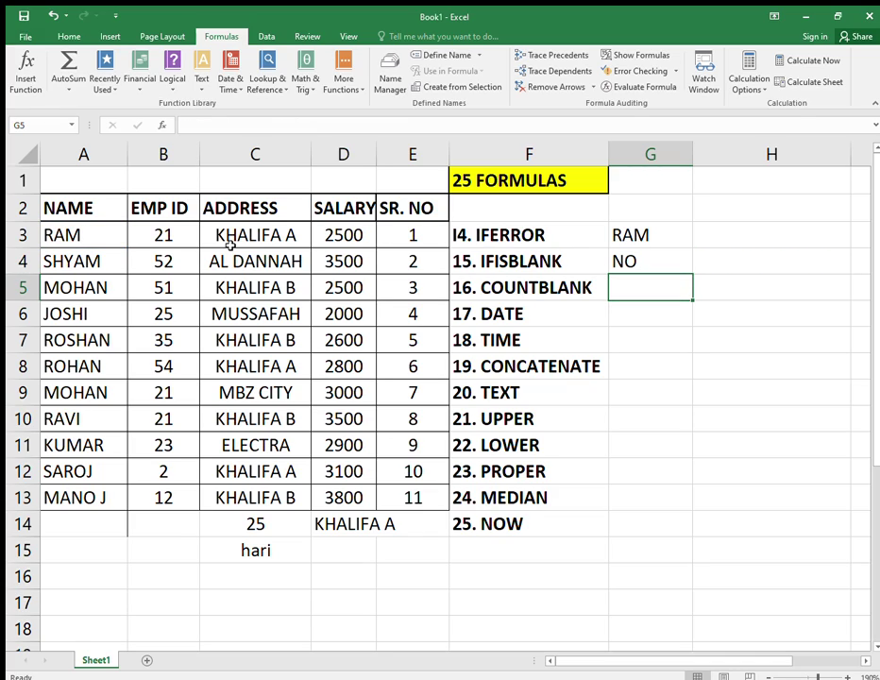
pyautogui.click(621, 258)
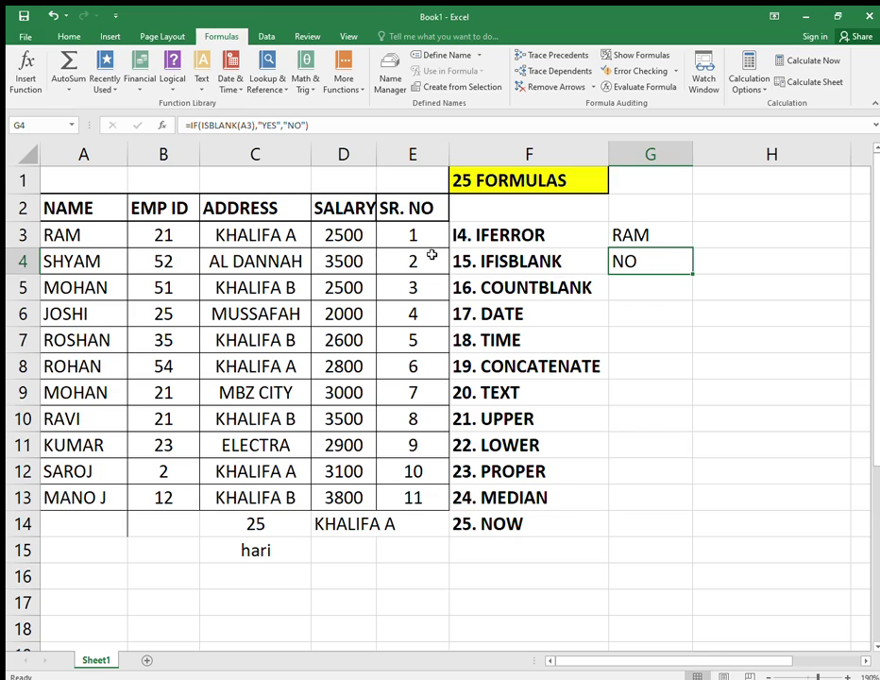
# - Empty A3 to see G4 switch to YES, then retype the name in A3
pyautogui.click(115, 242)
pyautogui.press('Delete')
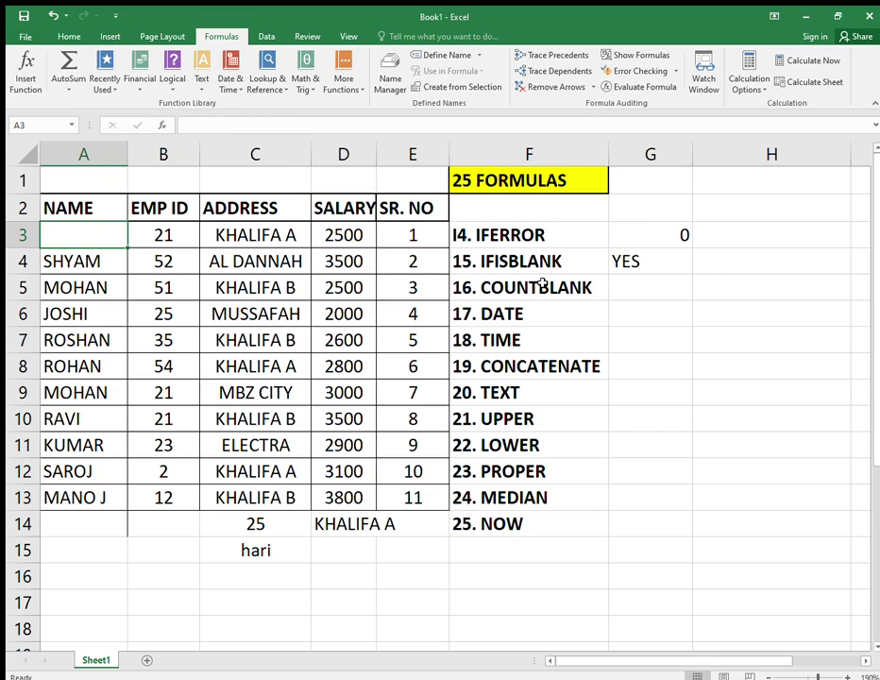
pyautogui.click(660, 263)
pyautogui.click(659, 233)
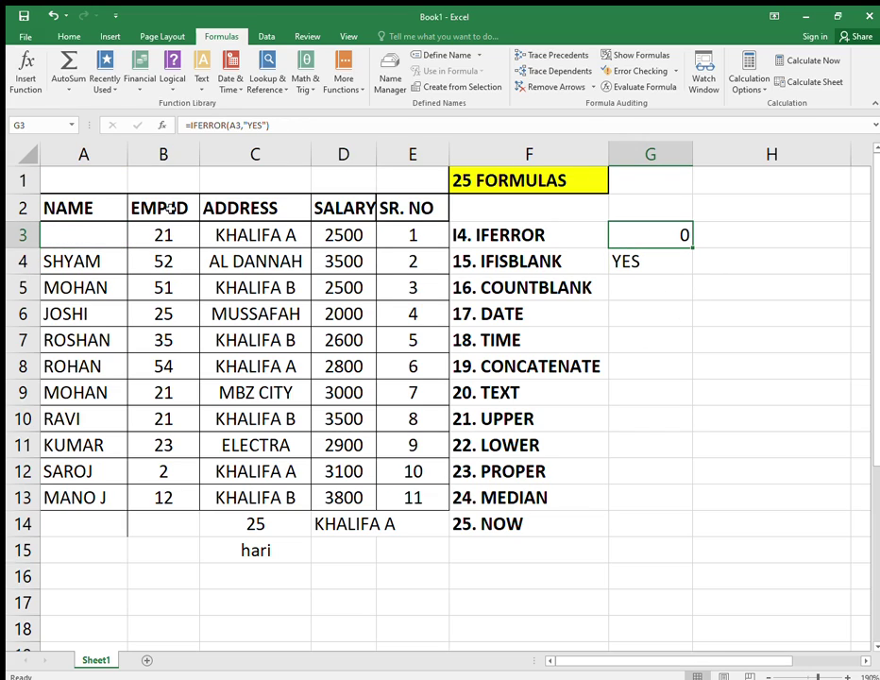
pyautogui.click(114, 240)
pyautogui.write('RAM')
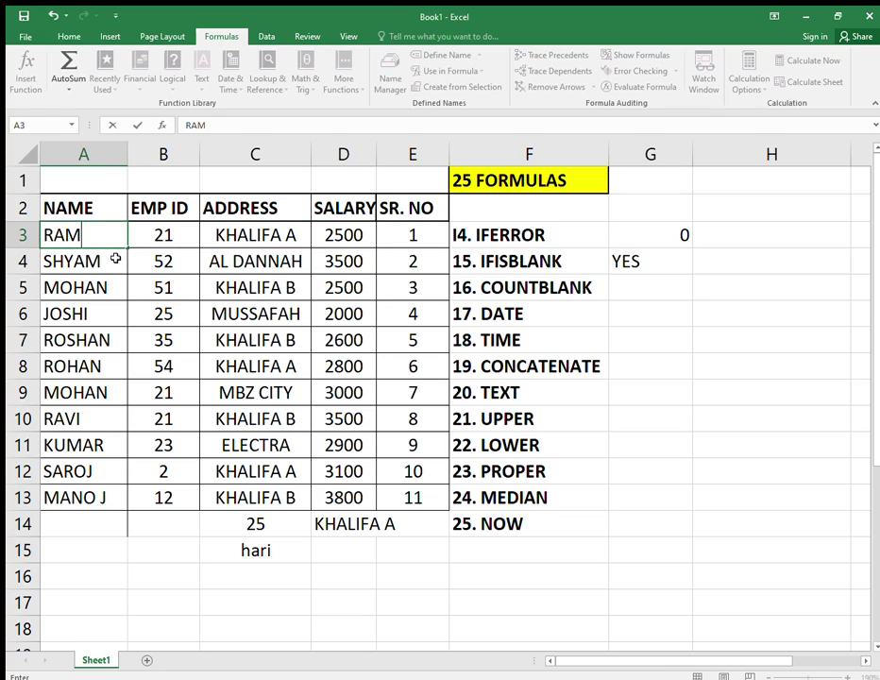
pyautogui.press('Return')
pyautogui.click(634, 290)
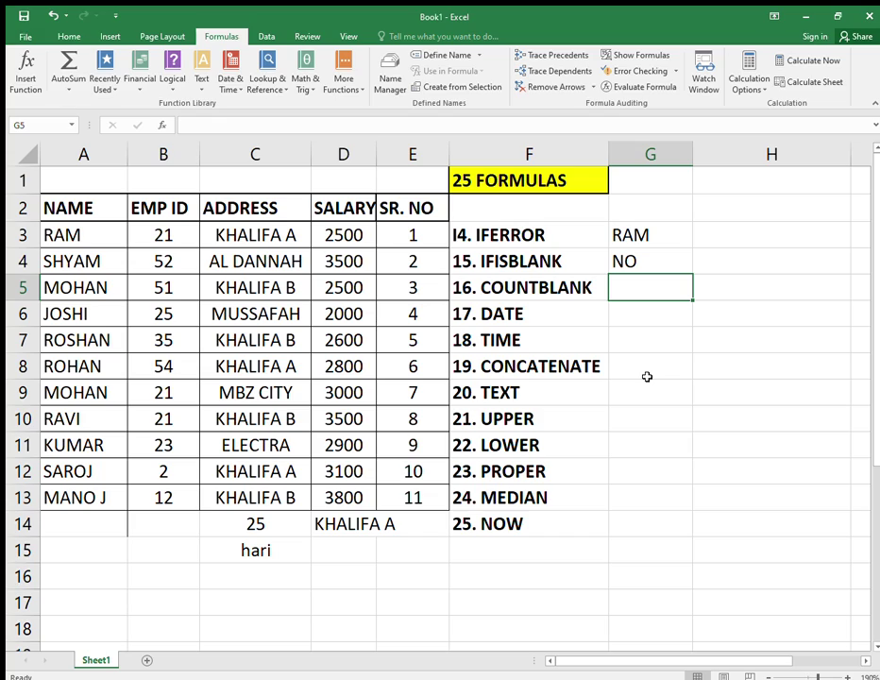
# - Enter =COUNTBLANK(B3:B14) in G5
pyautogui.write('=CO')
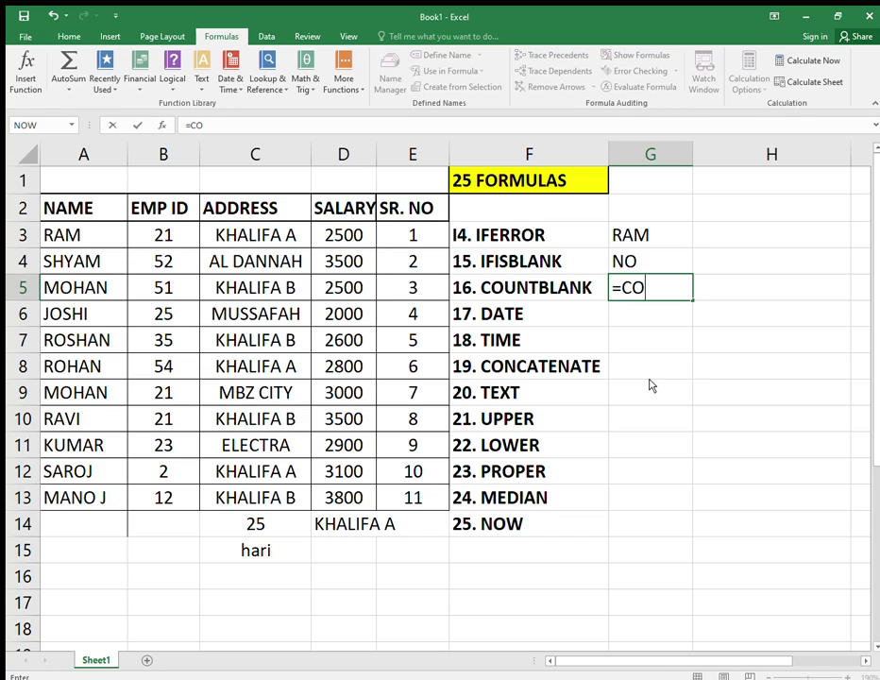
pyautogui.write('UNTBL')
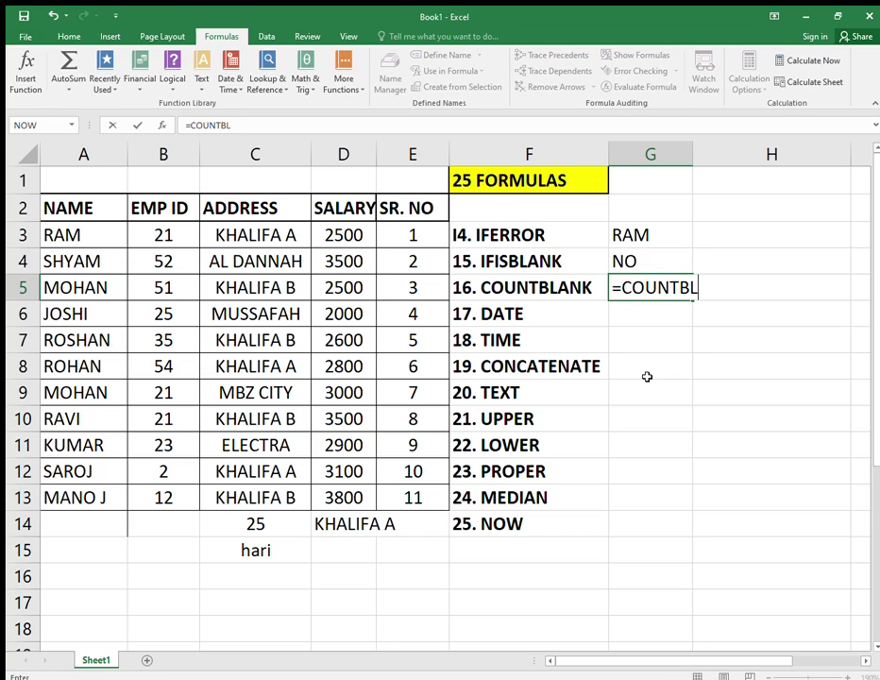
pyautogui.write('ANK(')
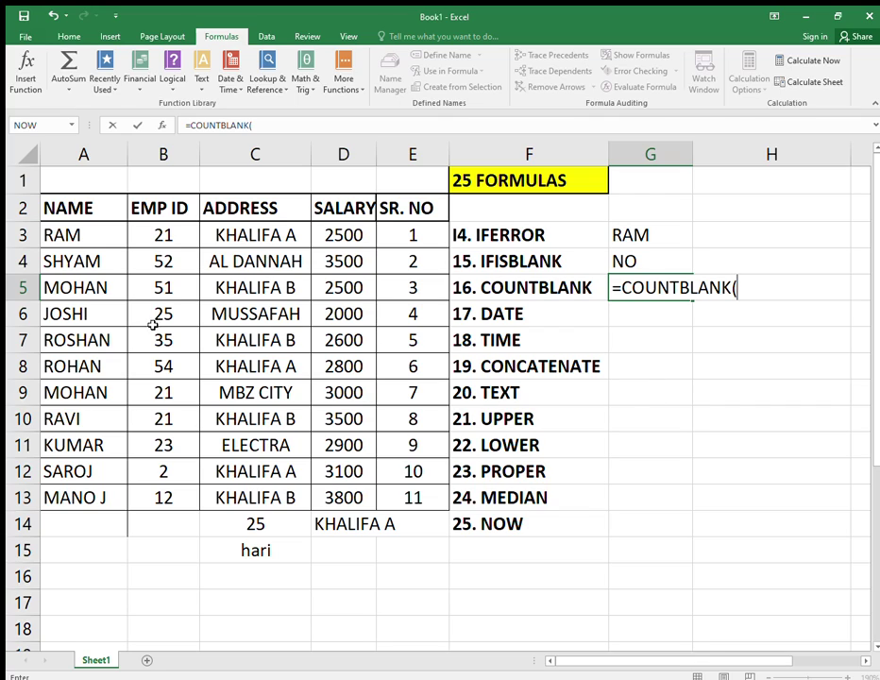
pyautogui.click(168, 235)
pyautogui.moveTo(196, 508); pyautogui.dragTo(191, 532)
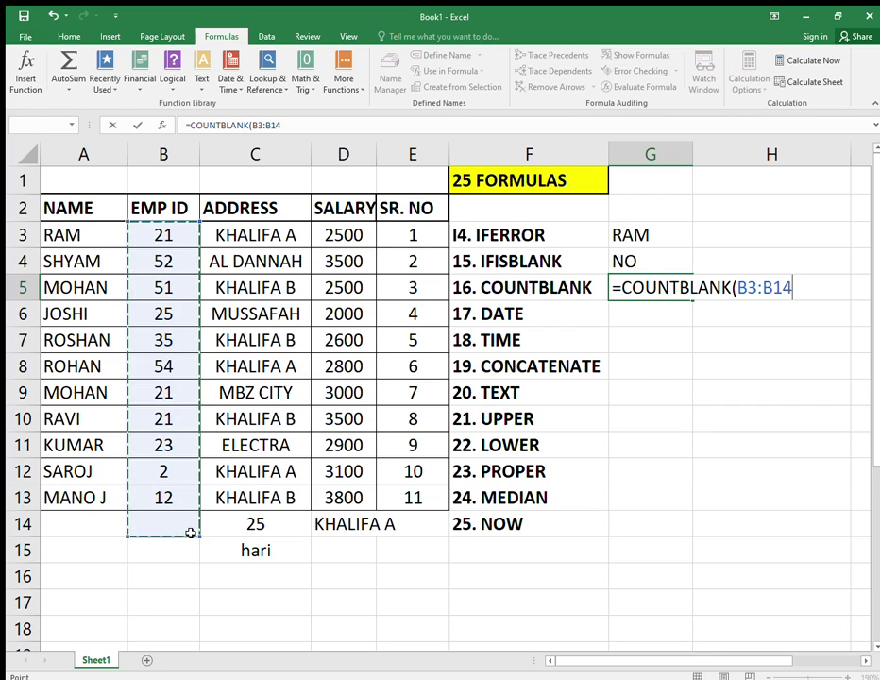
pyautogui.write(')')
pyautogui.press('Return')
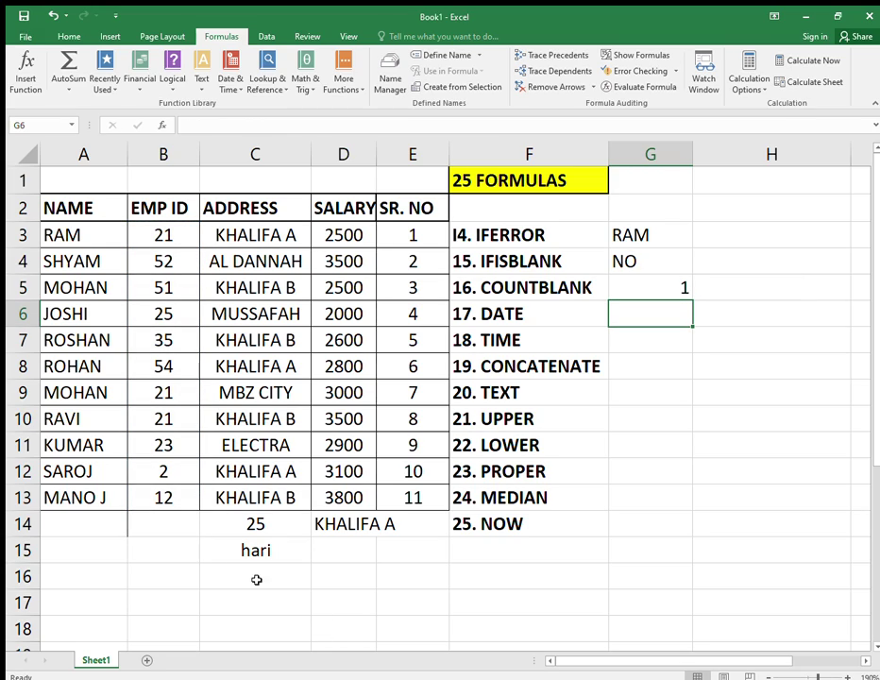
# - Clear B11 to test the blank count, then enter 25 in B11
pyautogui.click(169, 449)
pyautogui.press('Delete')
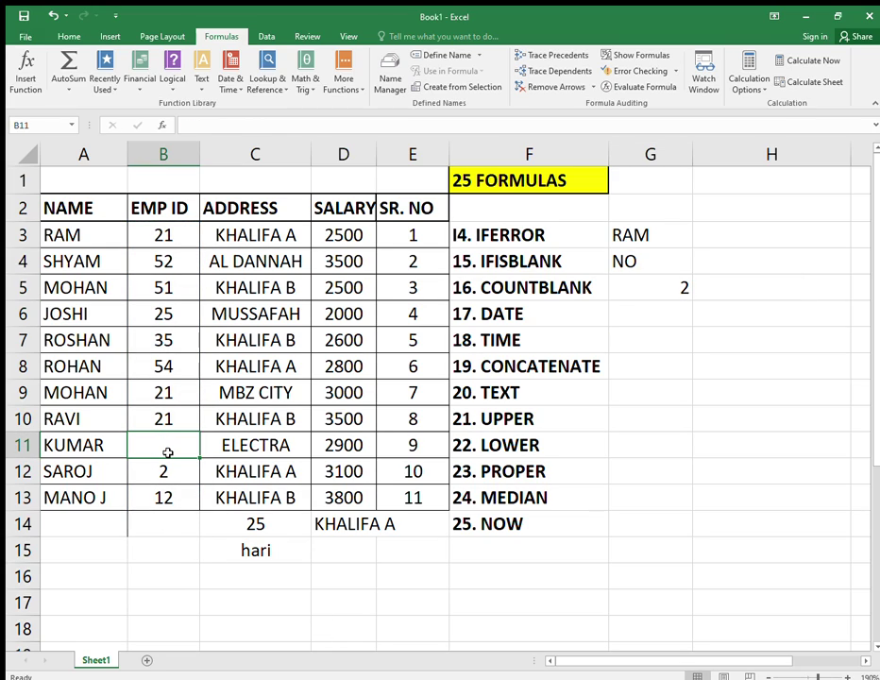
pyautogui.write('25')
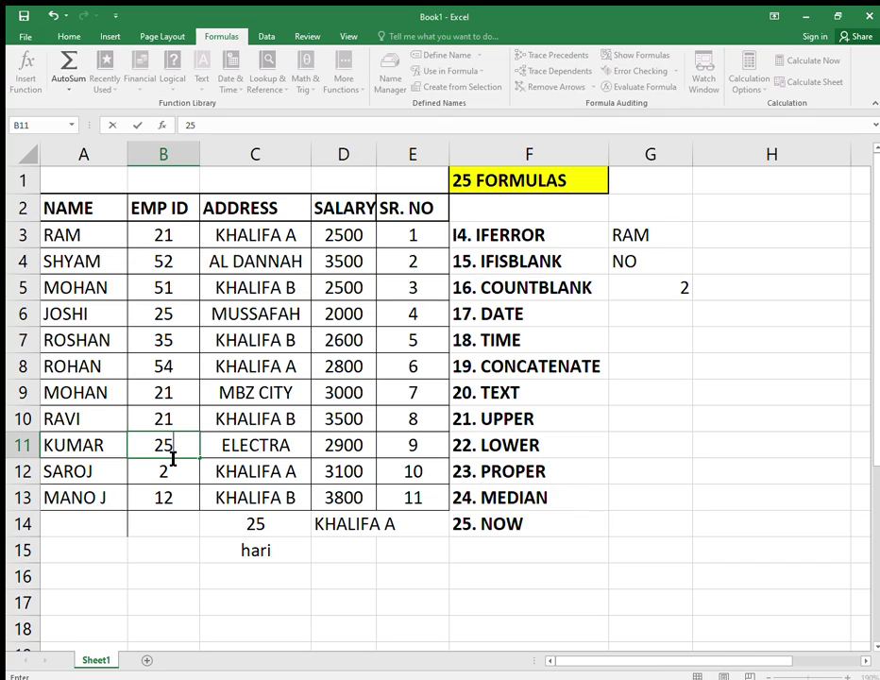
pyautogui.click(682, 434)
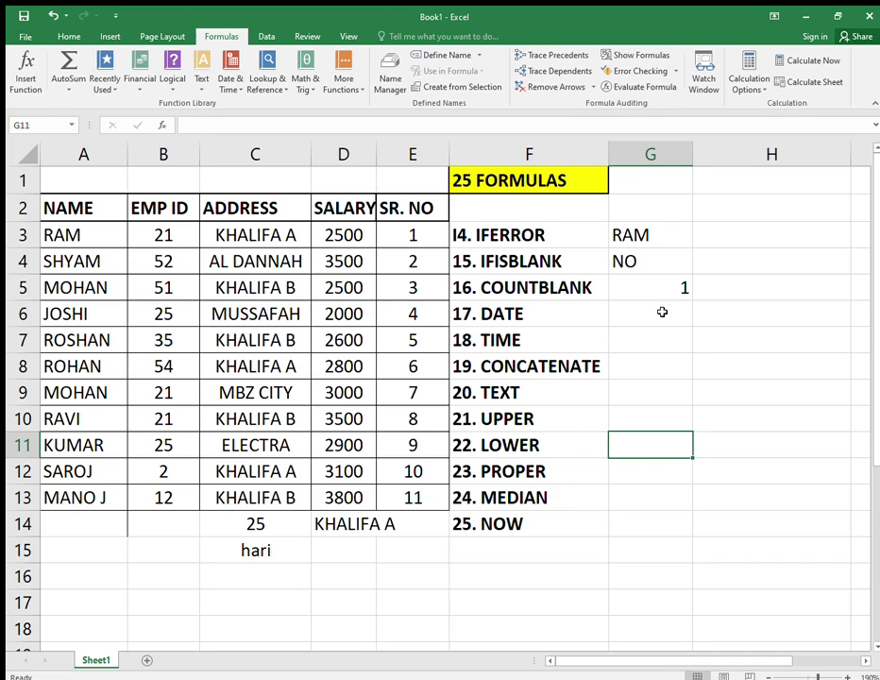
pyautogui.click(662, 312)
# - Enter =DATE(2020,12,8) in G6 and =TIME(18,31,22) in G7
pyautogui.write('=')
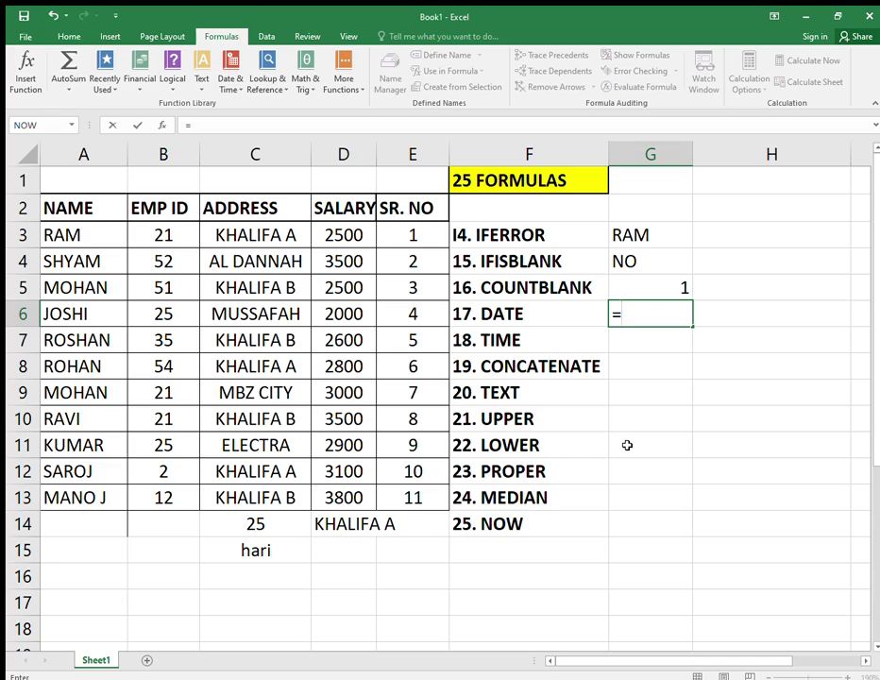
pyautogui.write('DATE')
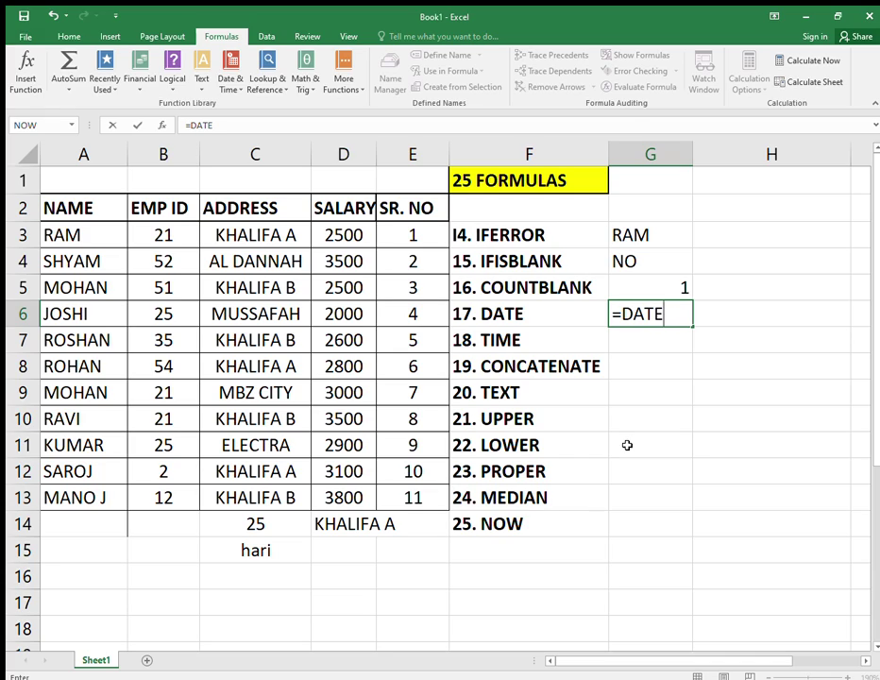
pyautogui.write('(2020')
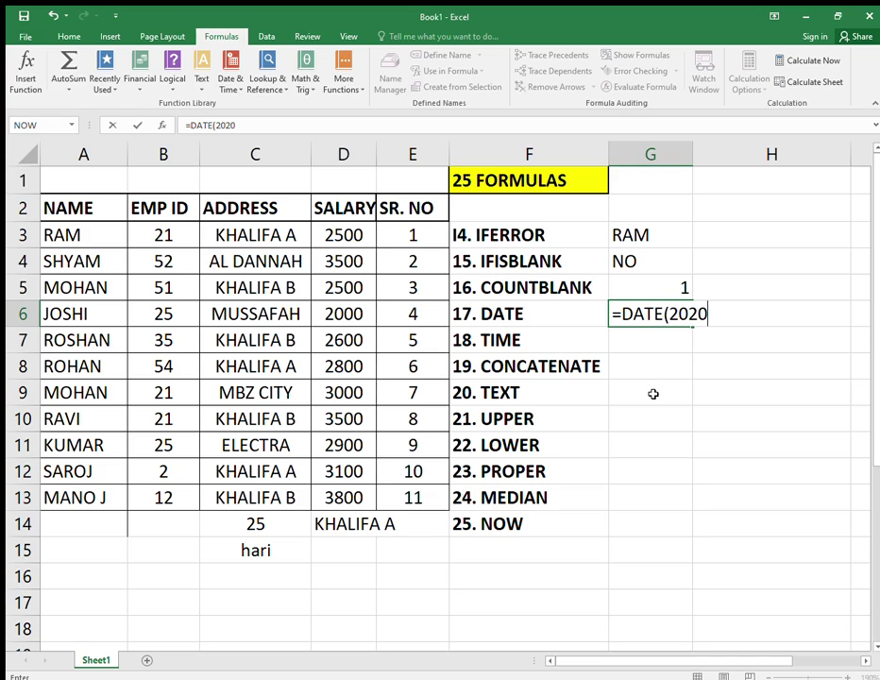
pyautogui.write(',12,8)')
pyautogui.press('Return')
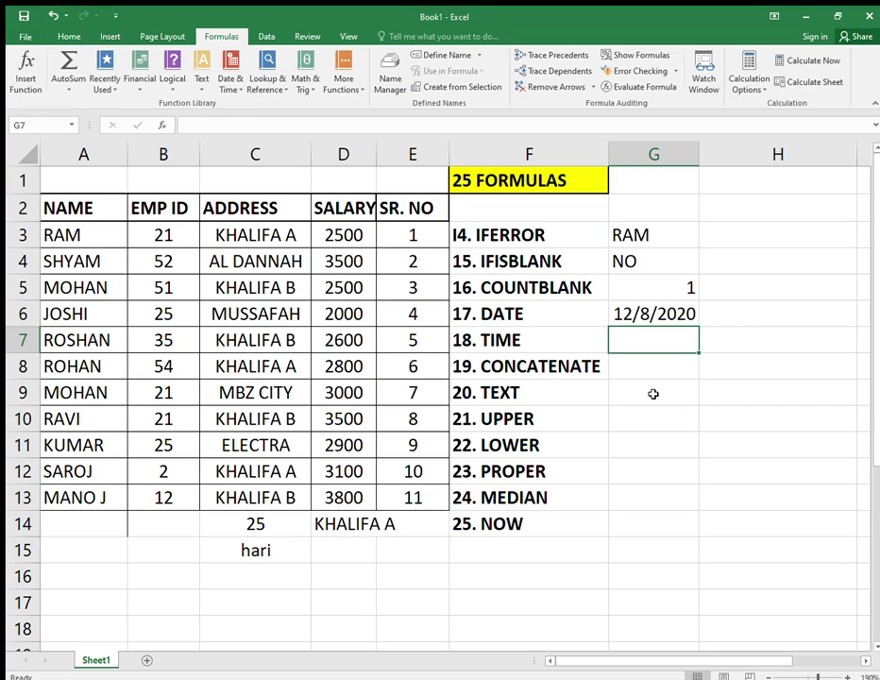
pyautogui.write('=TIME')
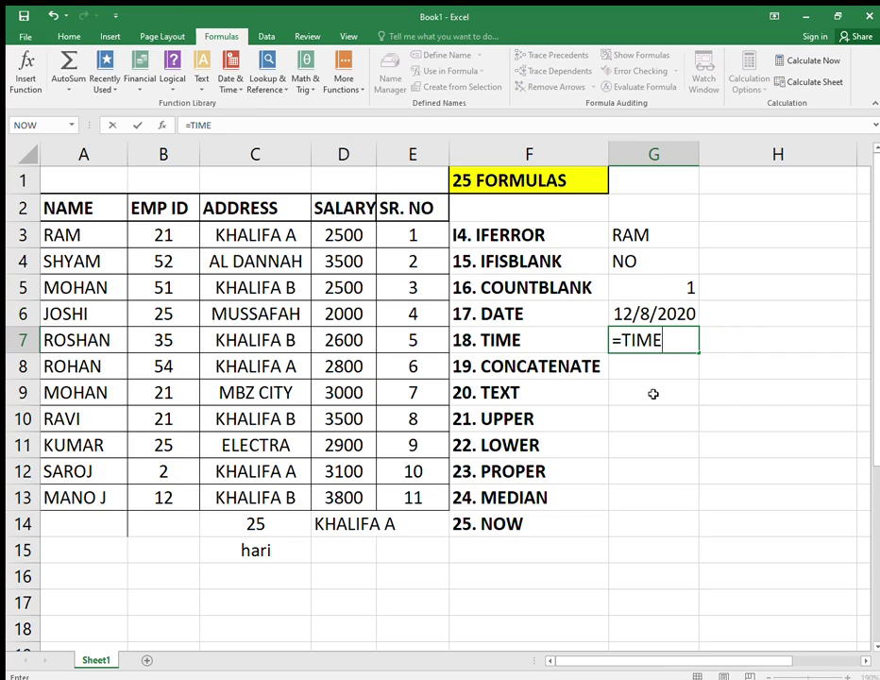
pyautogui.write('(18')
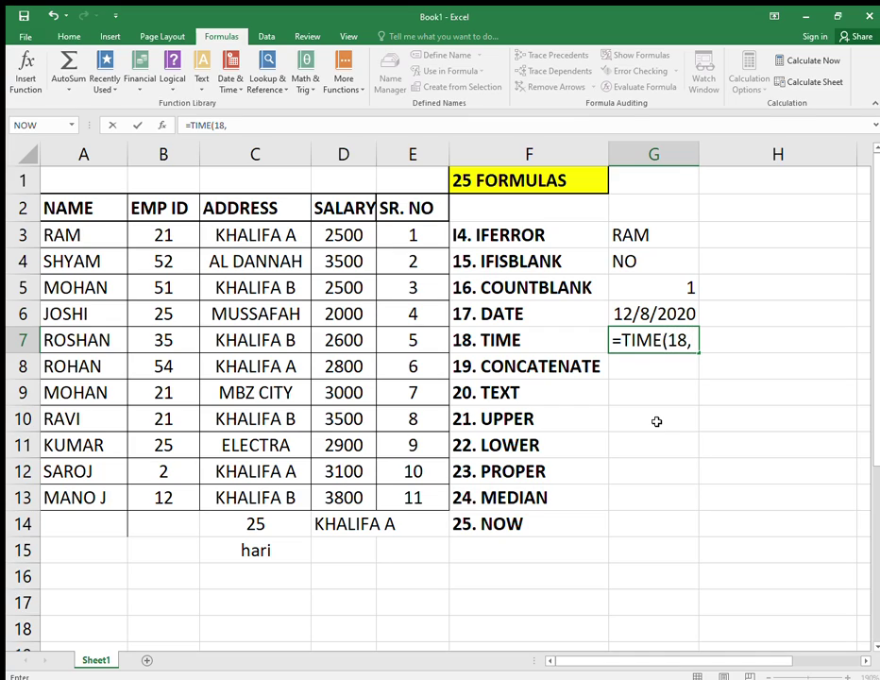
pyautogui.write(',31,22')
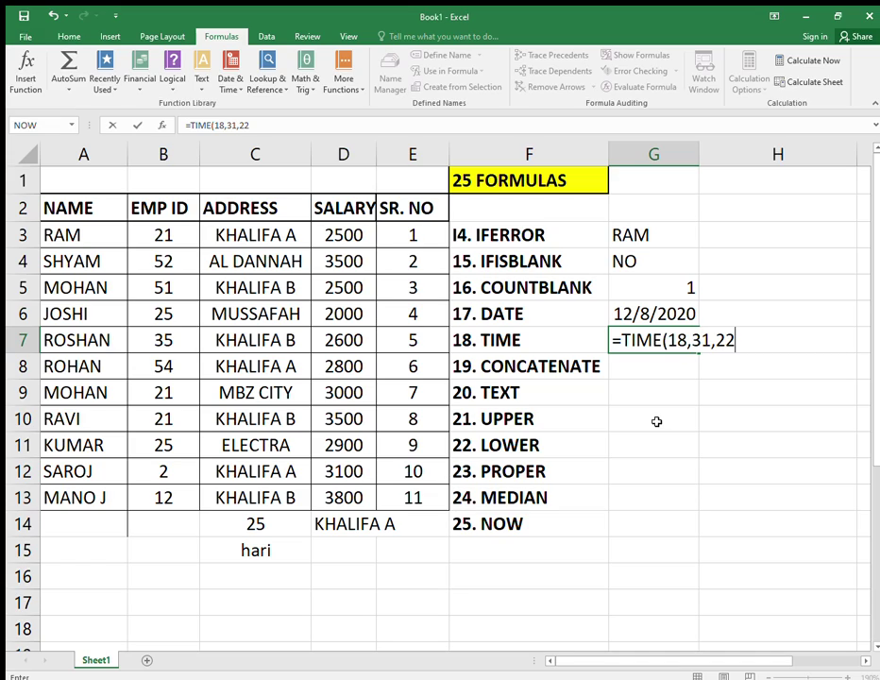
pyautogui.write(')')
pyautogui.press('Return')
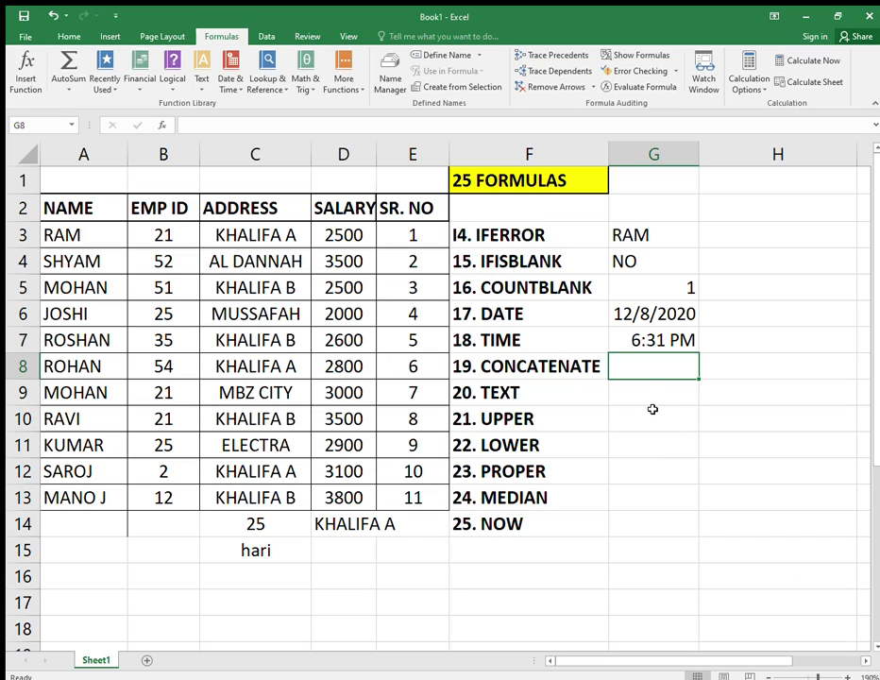
# - Build =CONCATENATE(A3,C3) in G8 joining the name and address
pyautogui.write('=CON')
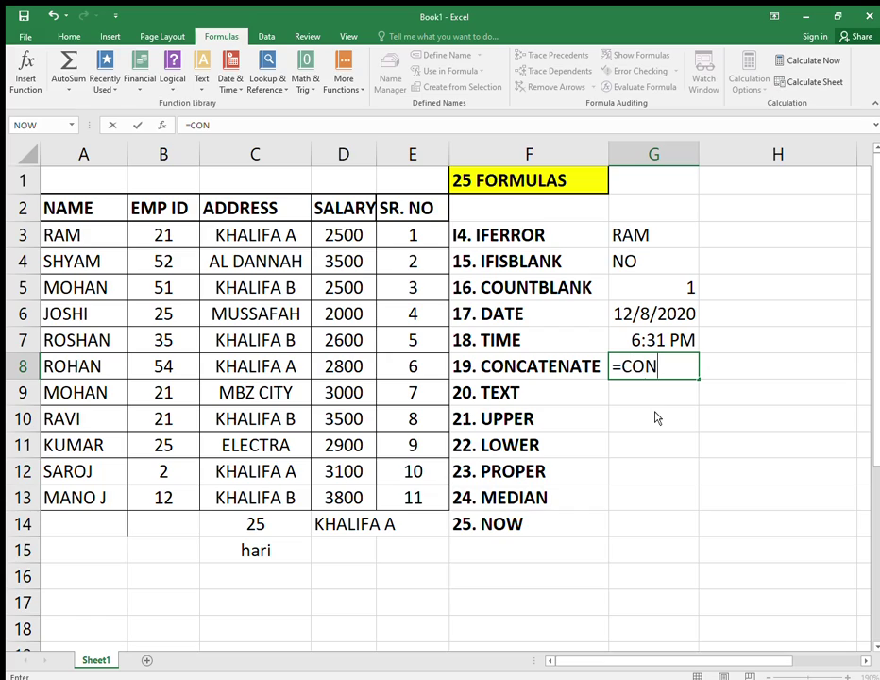
pyautogui.press('Tab')
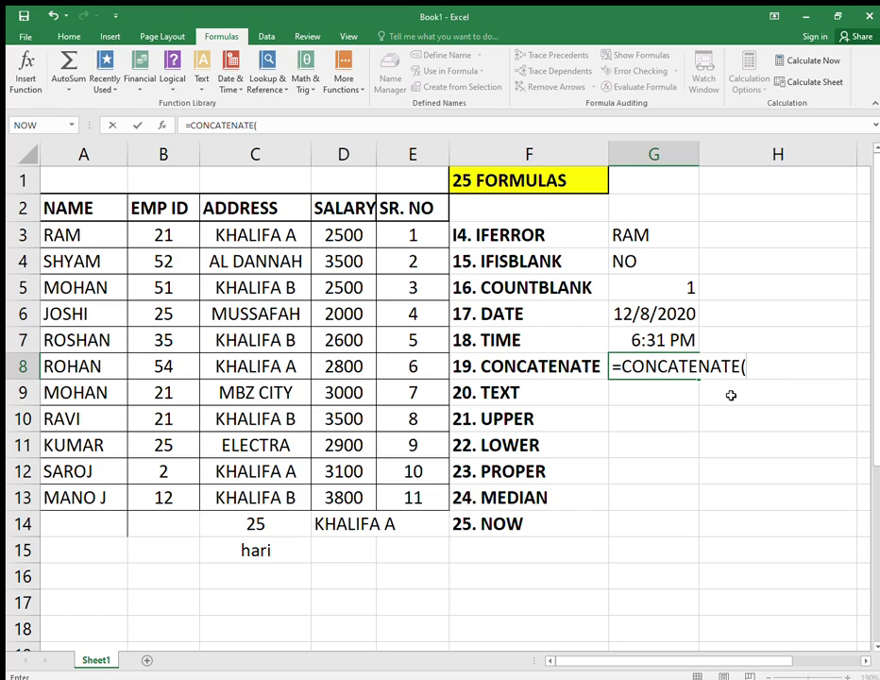
pyautogui.click(91, 238)
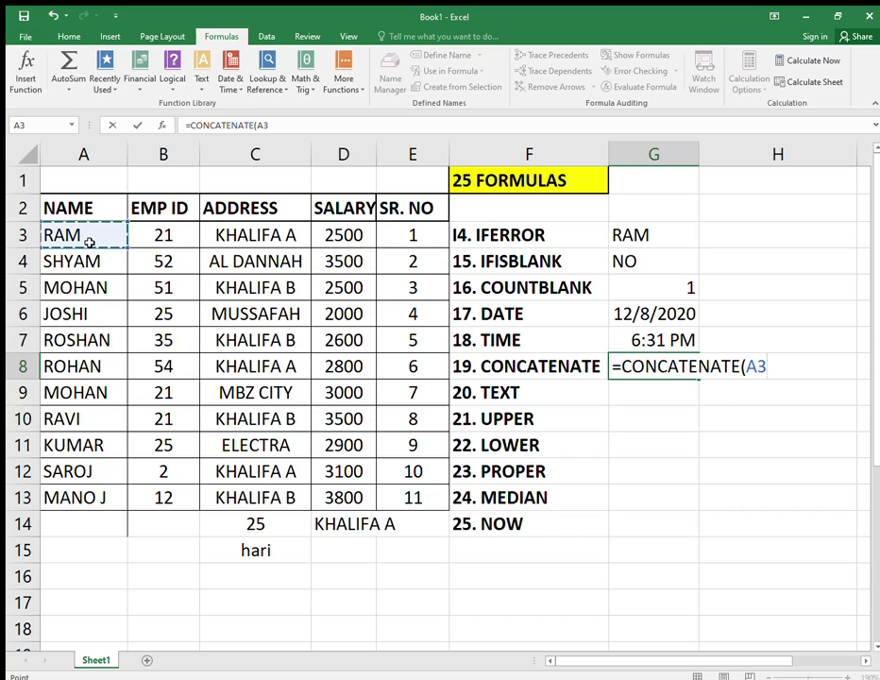
pyautogui.write(',')
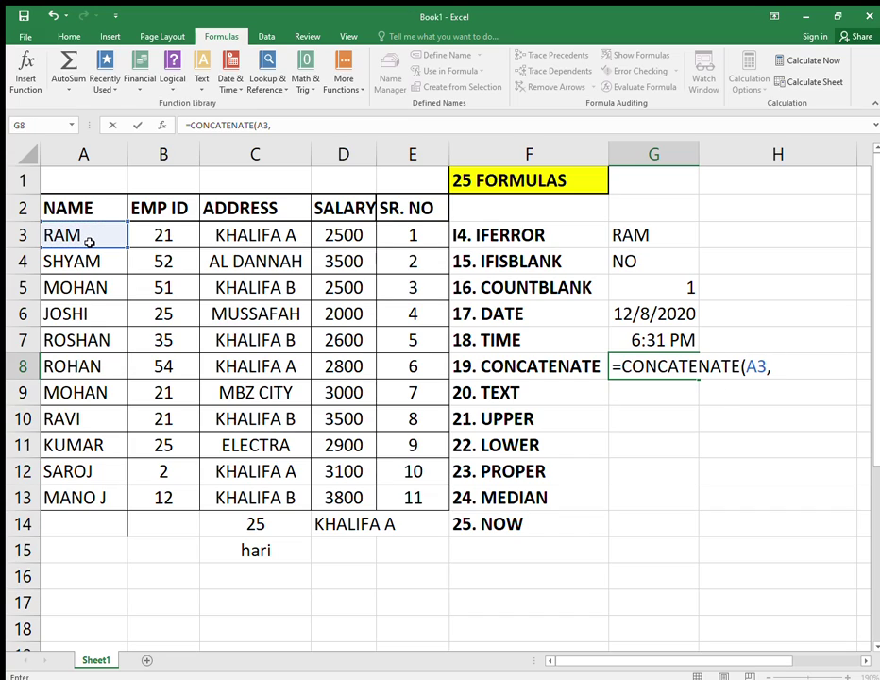
pyautogui.click(296, 236)
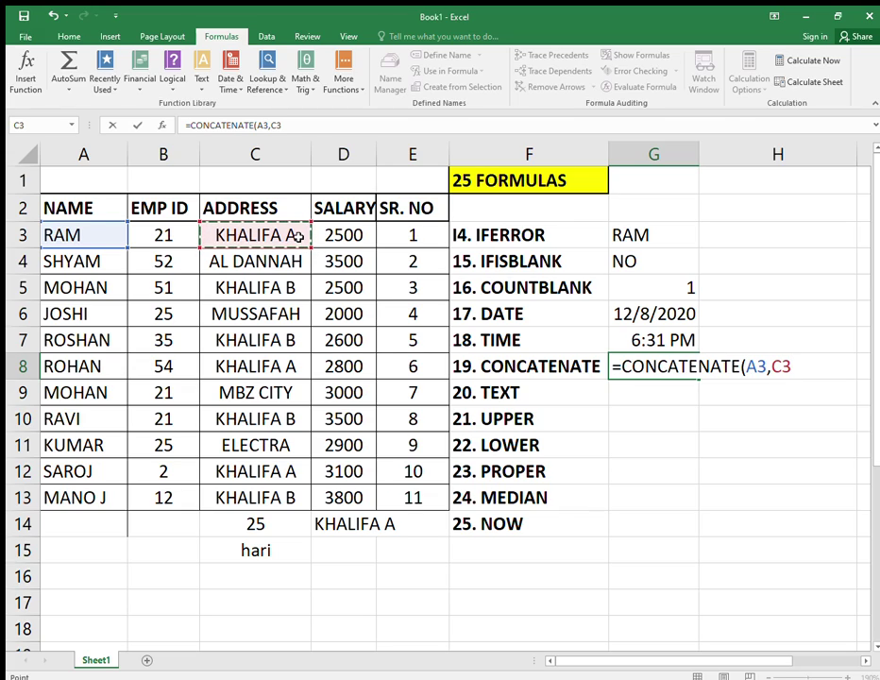
pyautogui.write(')')
pyautogui.press('Return')
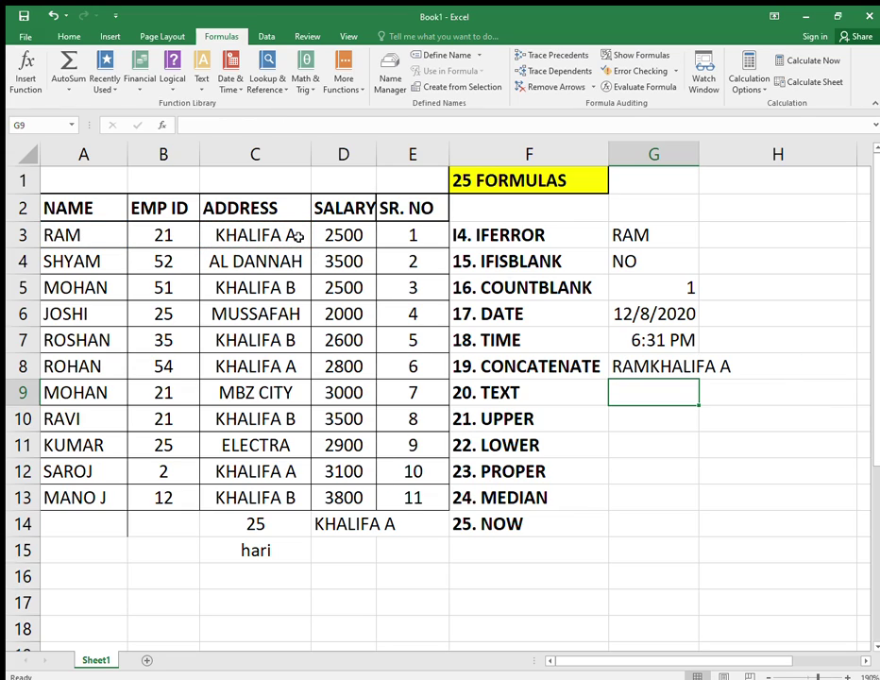
# - Replace G8 with =CONCATENATE(A6,D6), joining the name in A6 with salary 2000
pyautogui.click(653, 367)
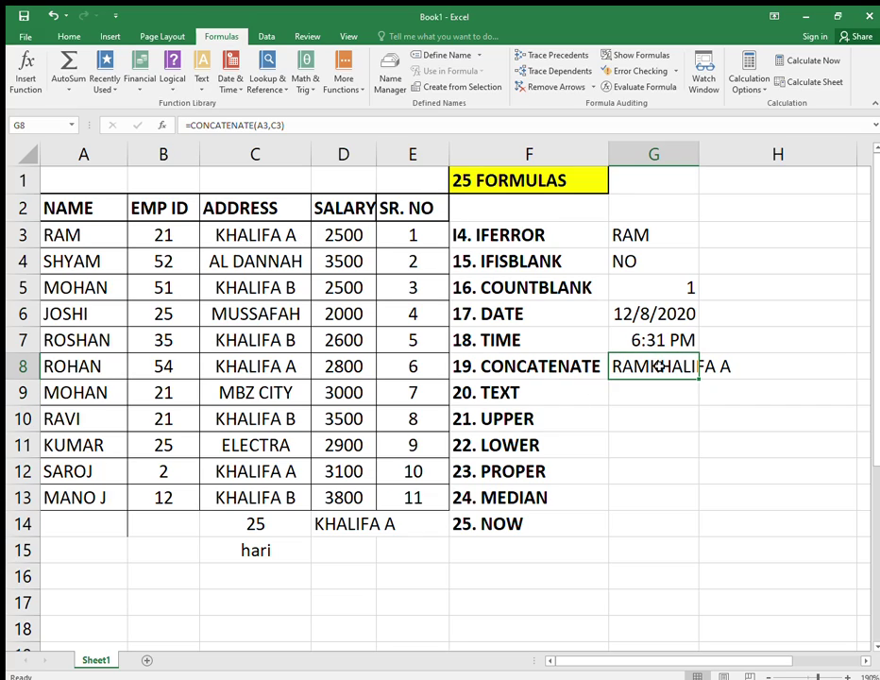
pyautogui.press('Delete')
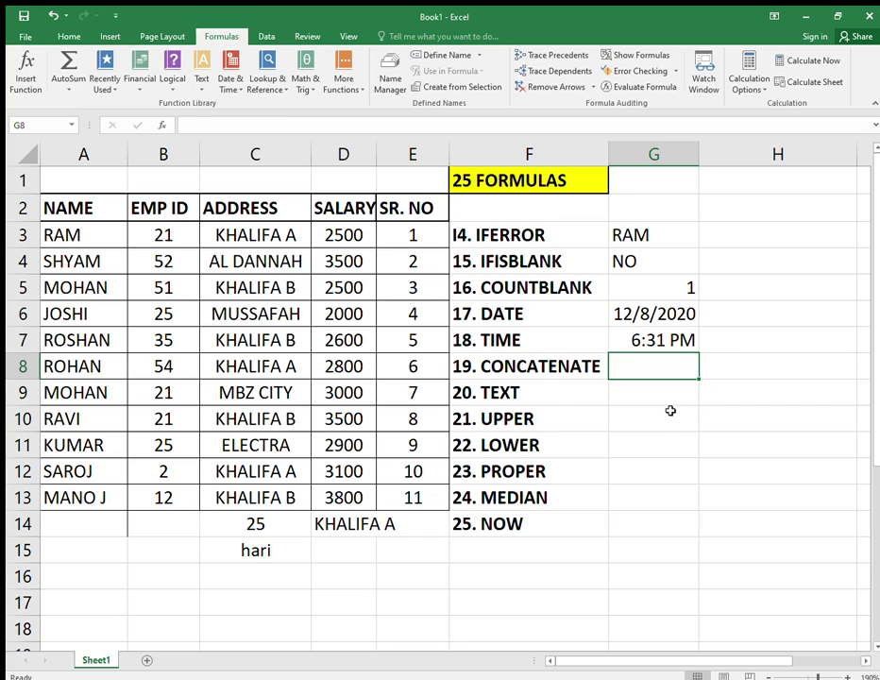
pyautogui.write('=')
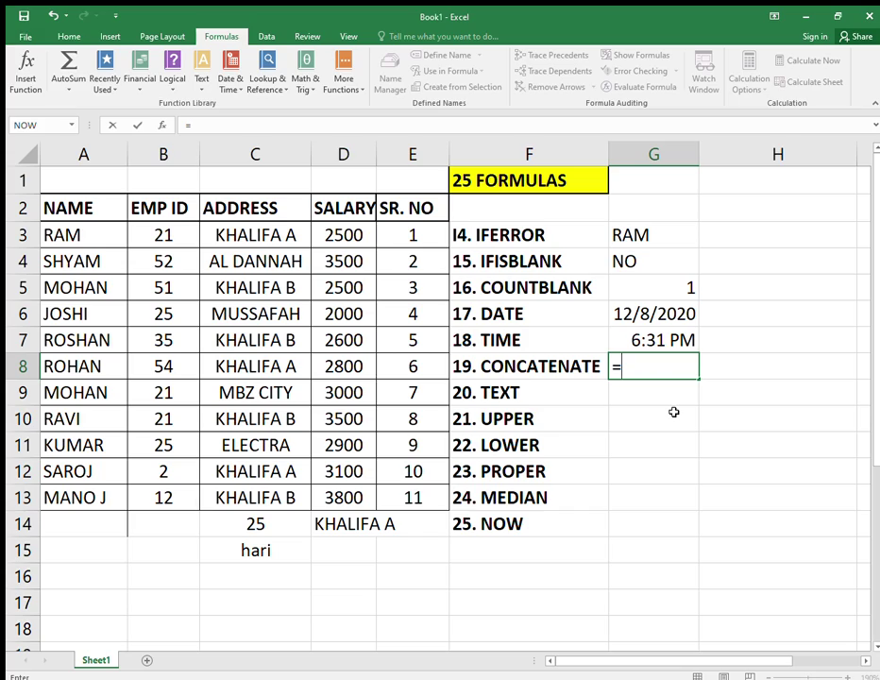
pyautogui.write('CONC')
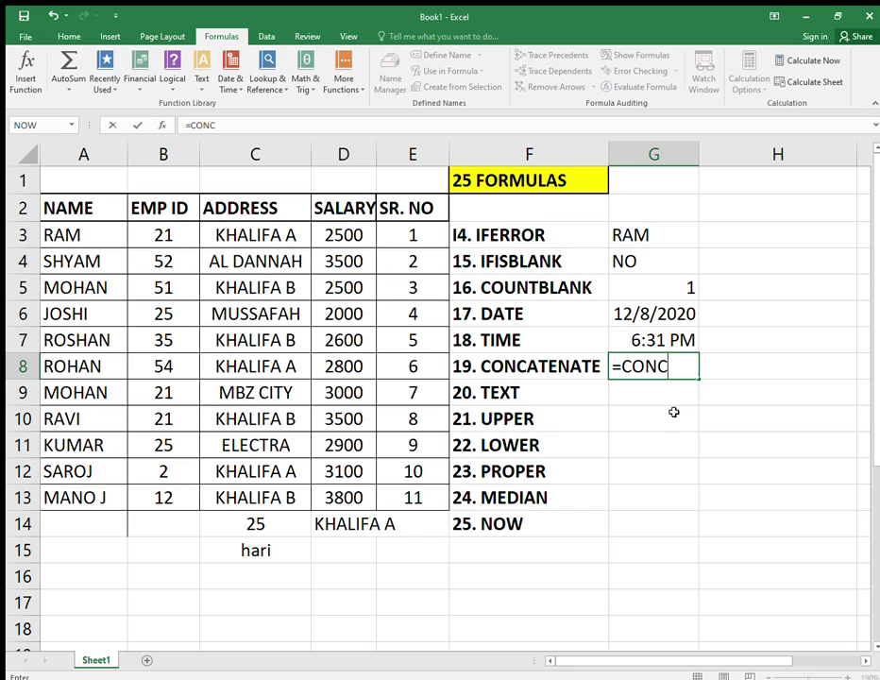
pyautogui.press('Tab')
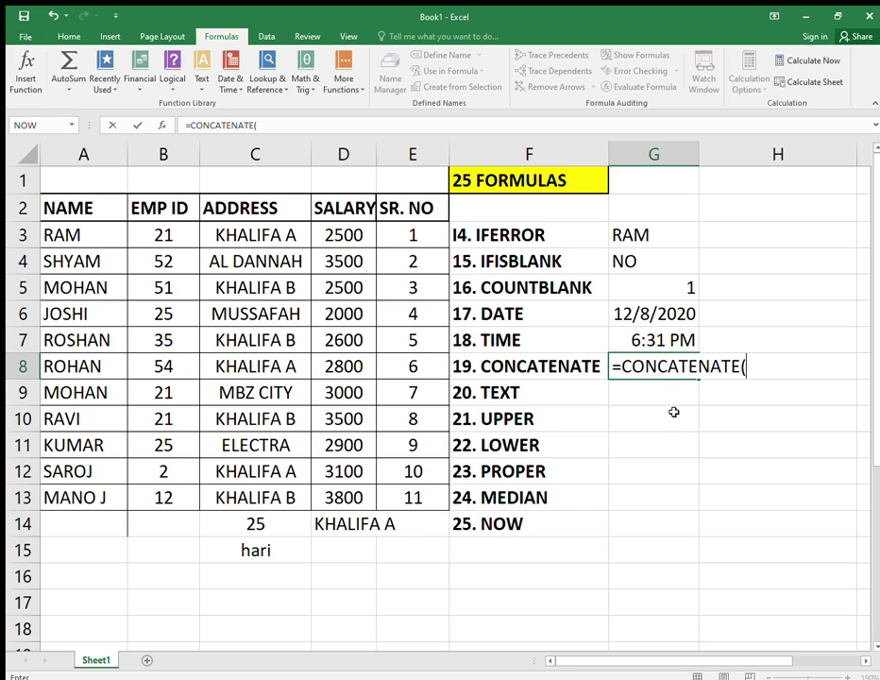
pyautogui.click(85, 312)
pyautogui.write(',')
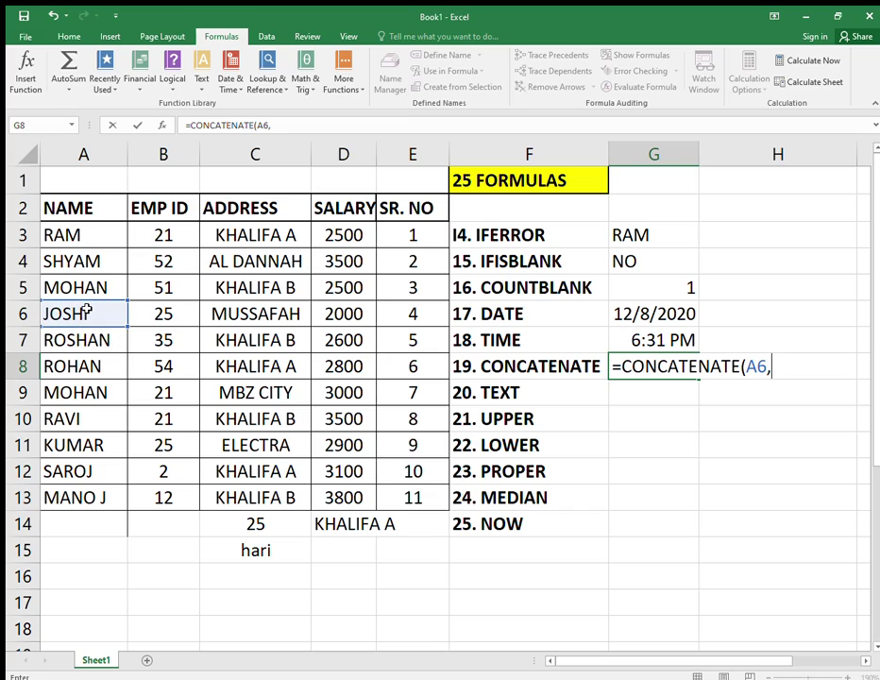
pyautogui.click(366, 316)
pyautogui.write(')')
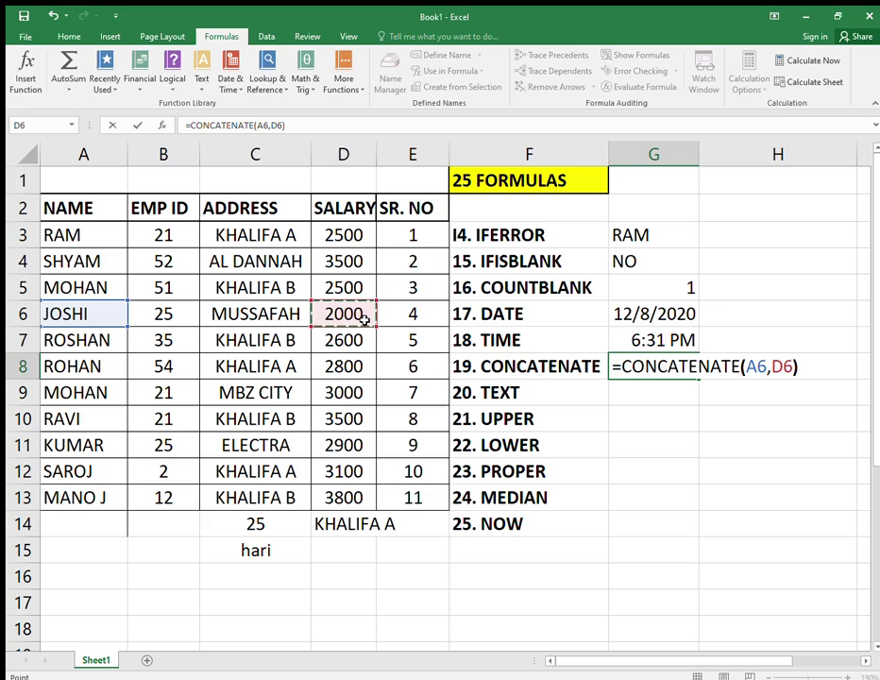
pyautogui.press('Return')
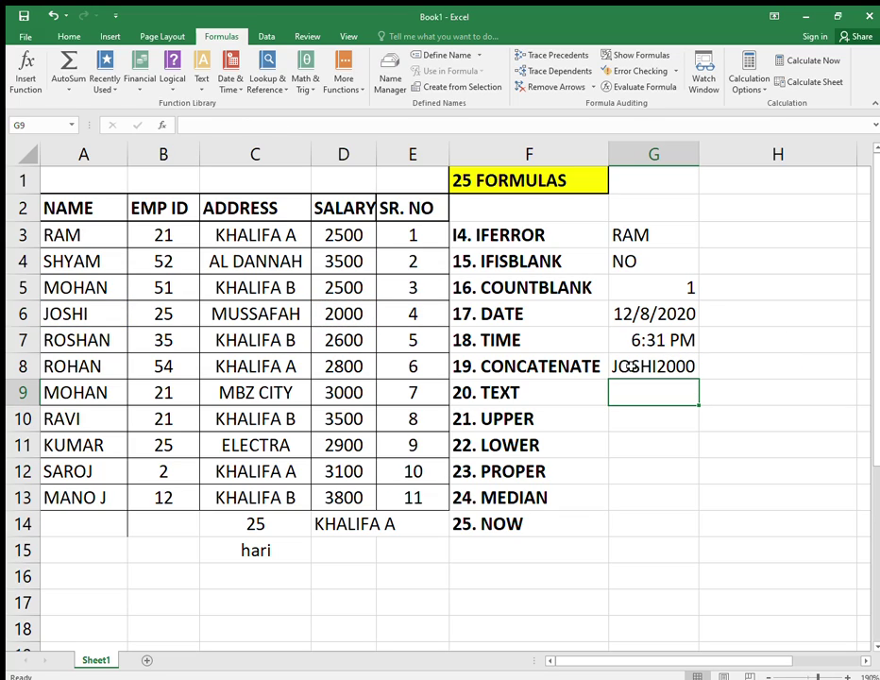
pyautogui.click(642, 367)
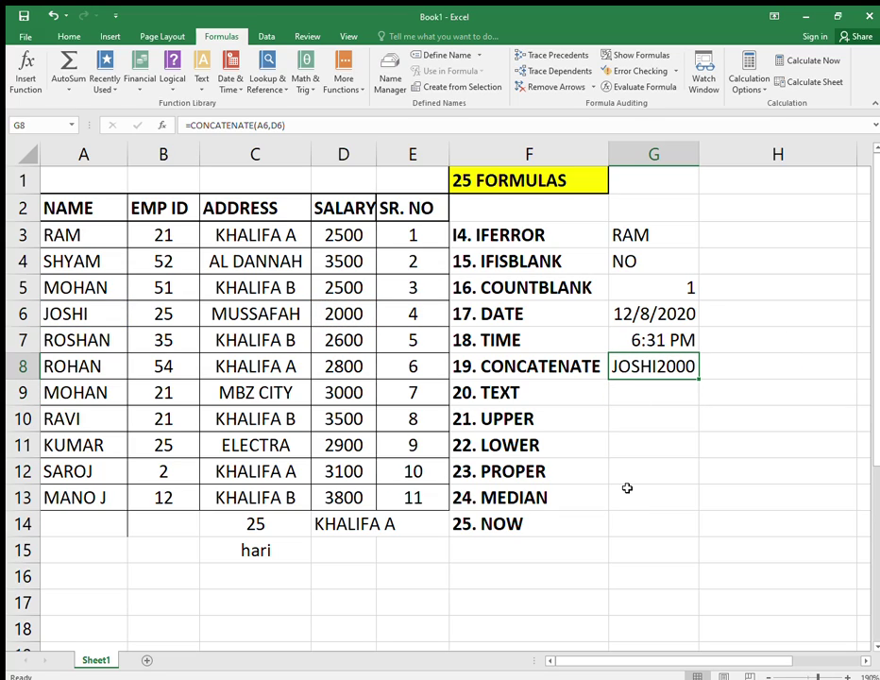
pyautogui.click(640, 394)
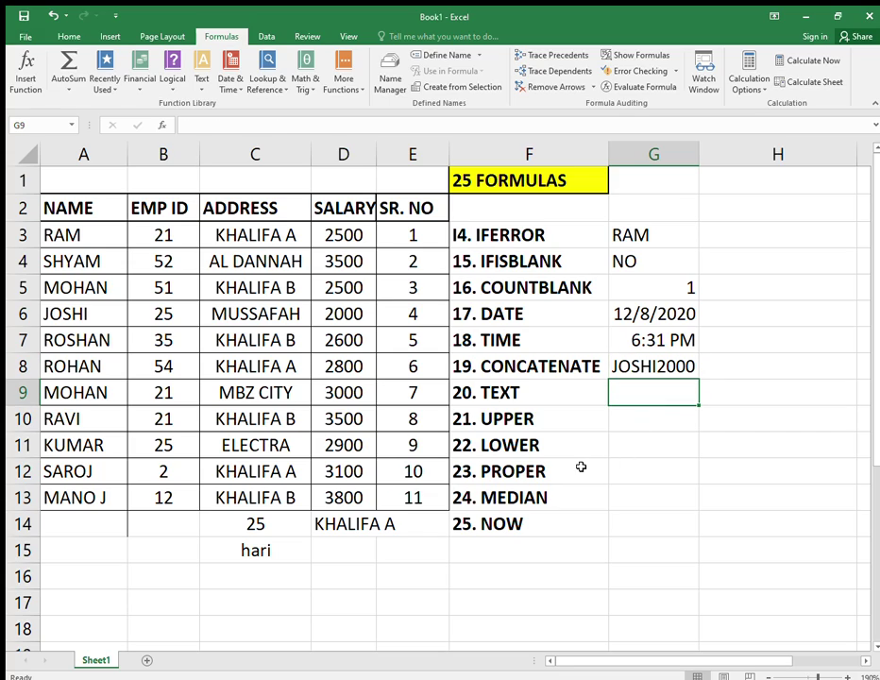
# - Enter =TEXT(E3,A3) in G9, which displays RA1
pyautogui.write('=TE')
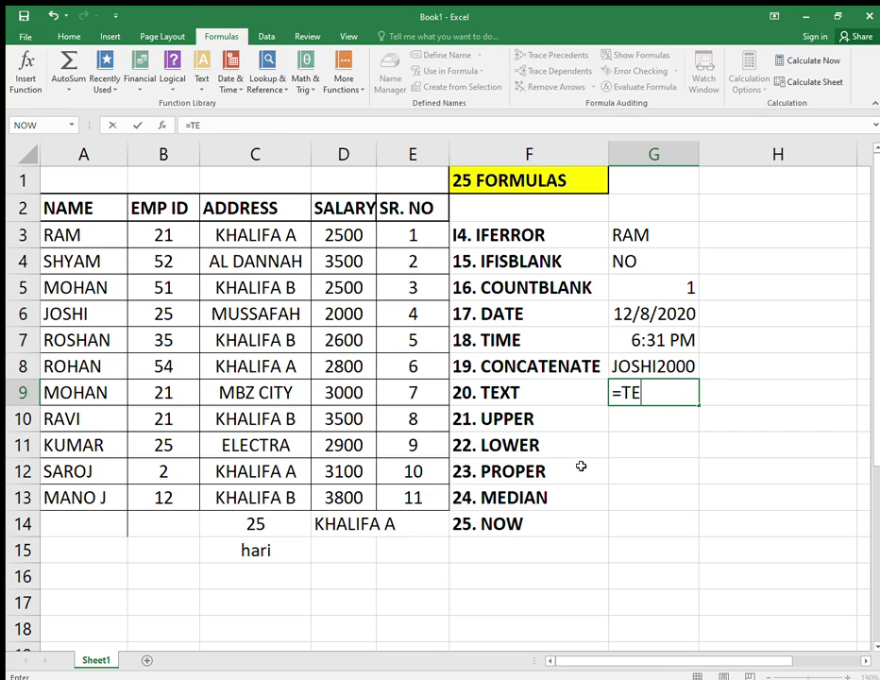
pyautogui.write('XT(')
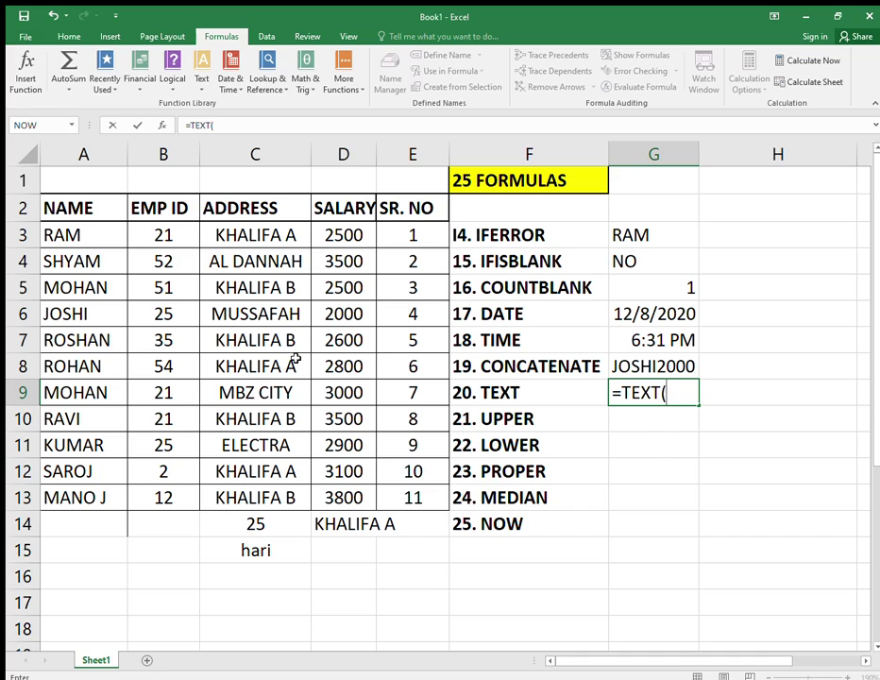
pyautogui.click(409, 236)
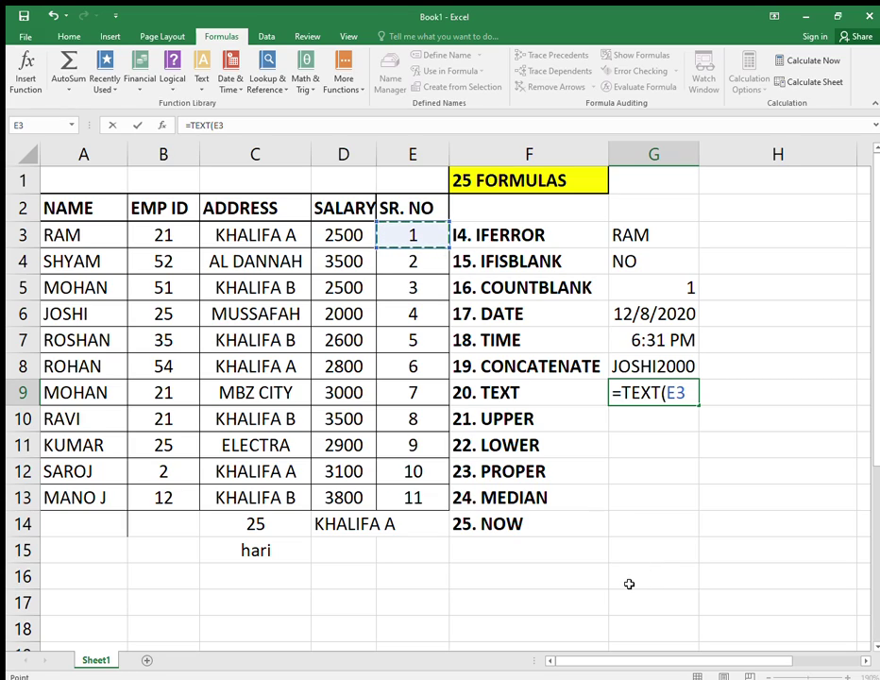
pyautogui.write(',')
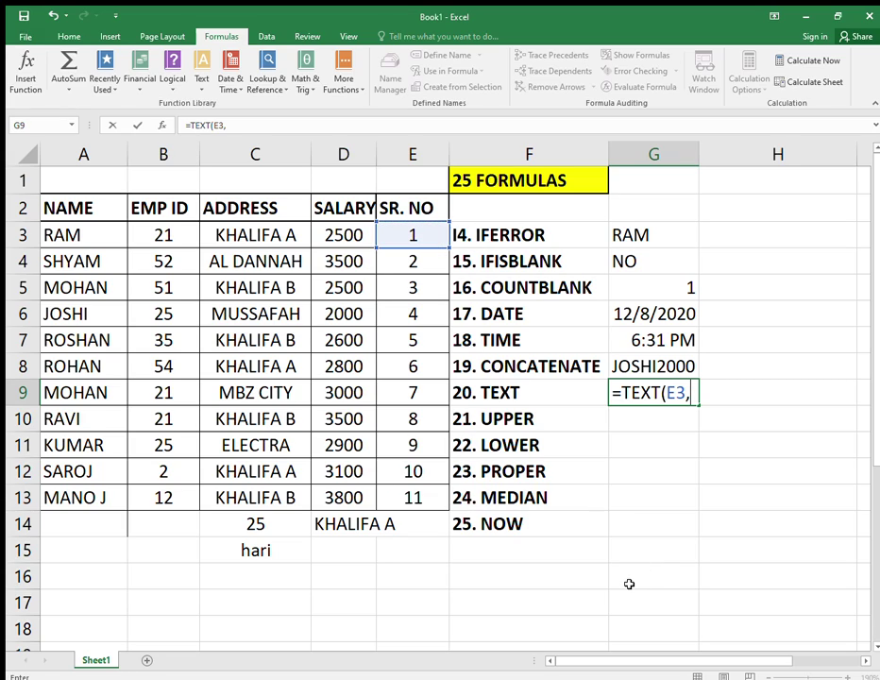
pyautogui.click(99, 240)
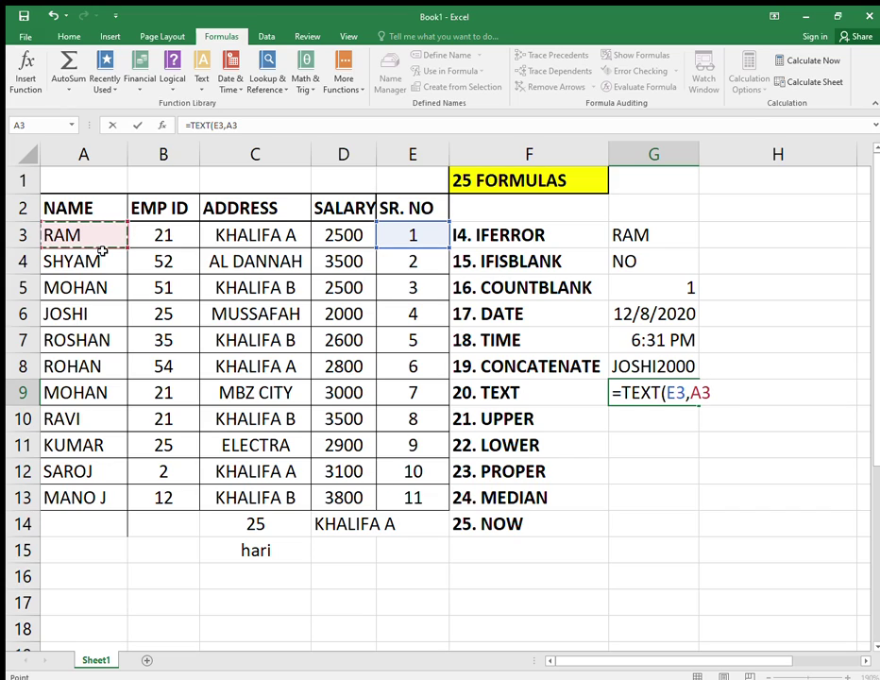
pyautogui.write(')')
pyautogui.press('Return')
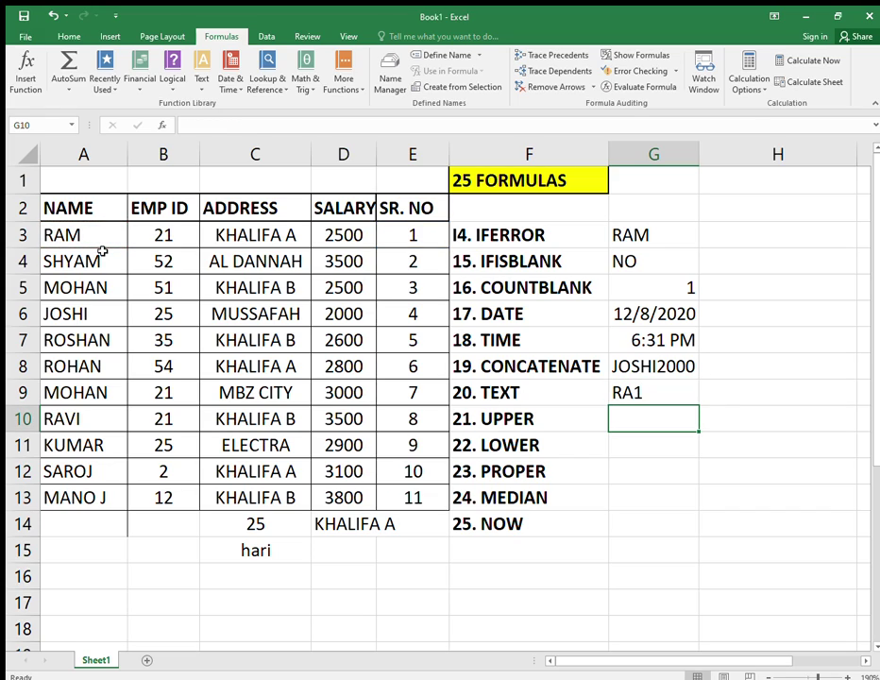
pyautogui.click(669, 395)
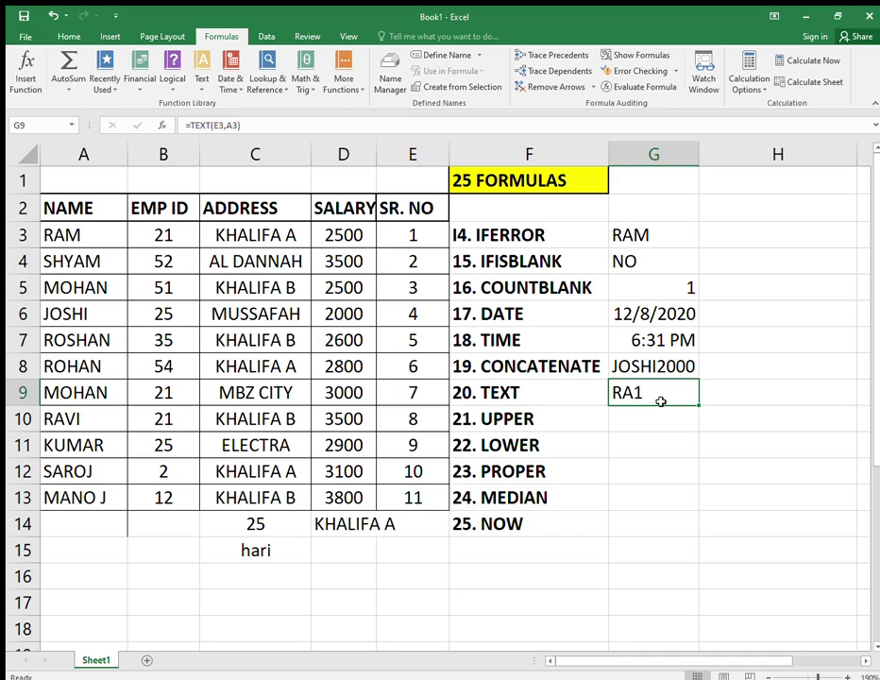
pyautogui.click(658, 416)
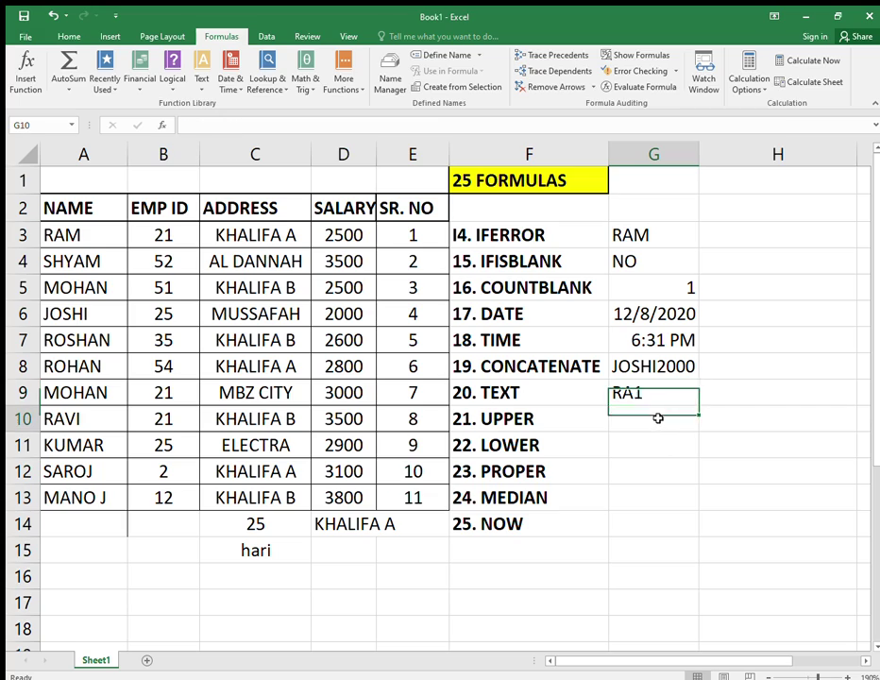
# - Enter =UPPER(C15) in G10 so it turns hari into HARI
pyautogui.write('U')
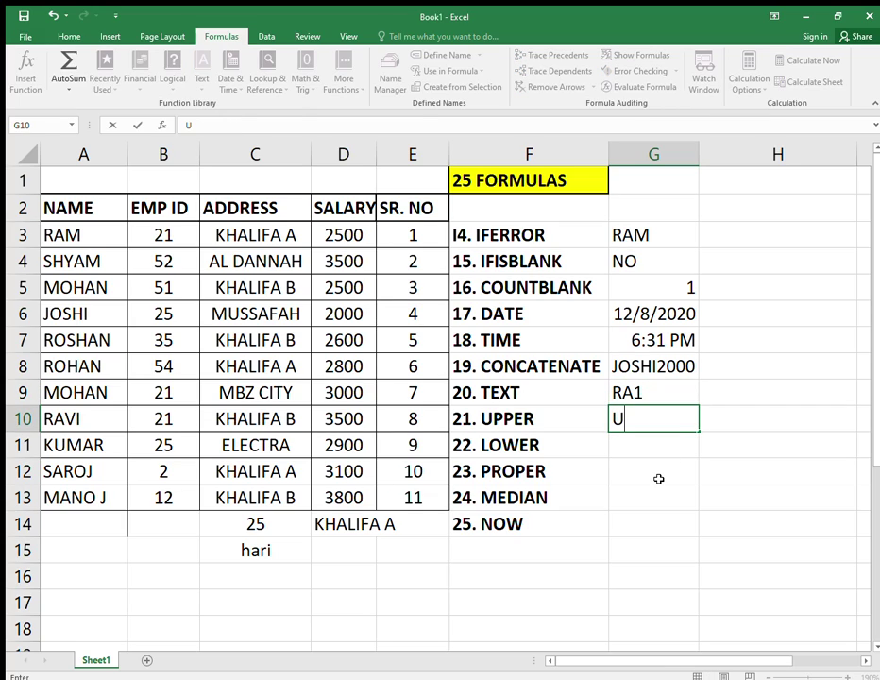
pyautogui.press('BackSpace')
pyautogui.write('=UPP')
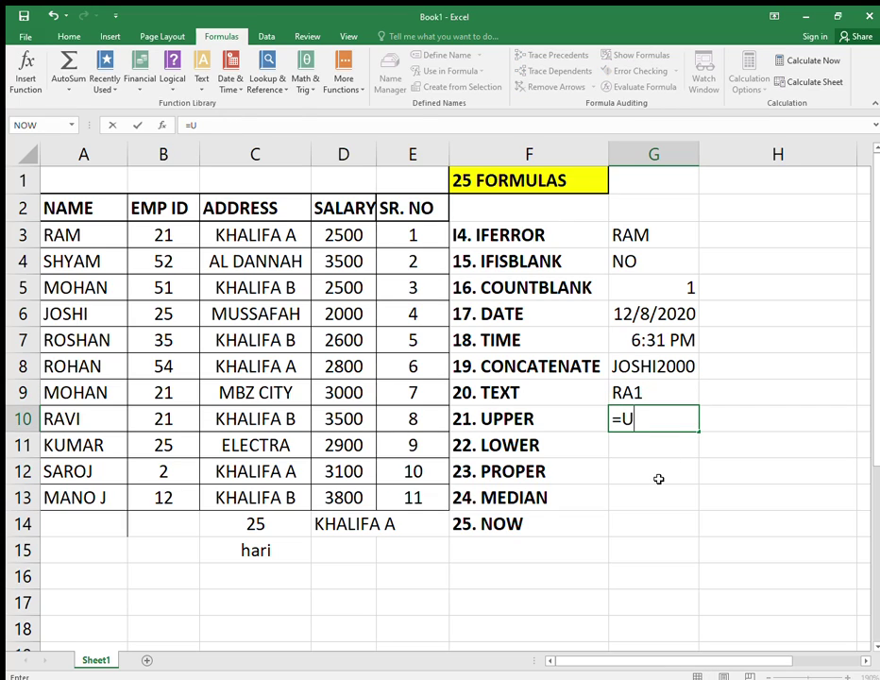
pyautogui.write('ER(')
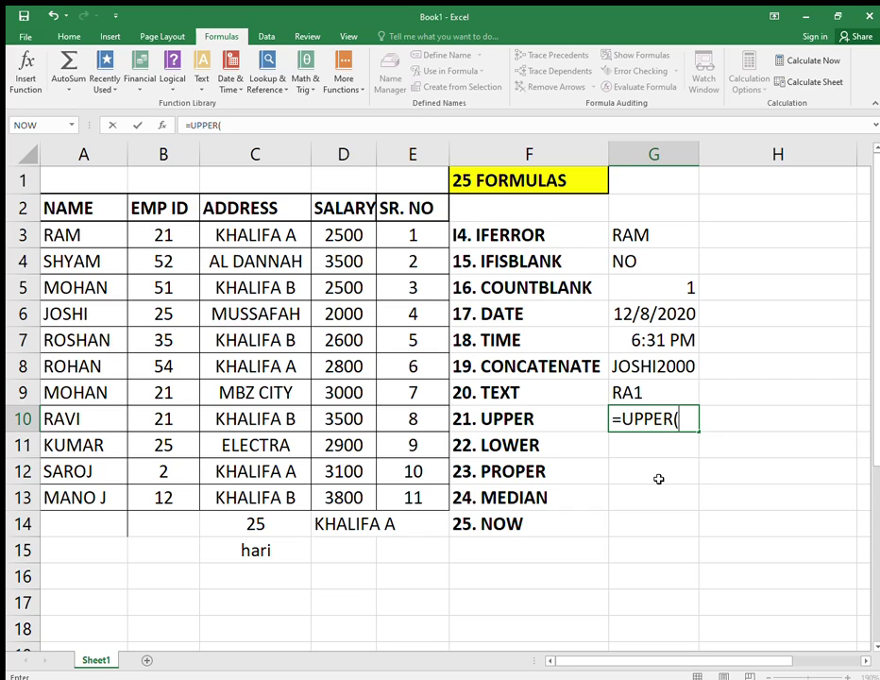
pyautogui.click(255, 549)
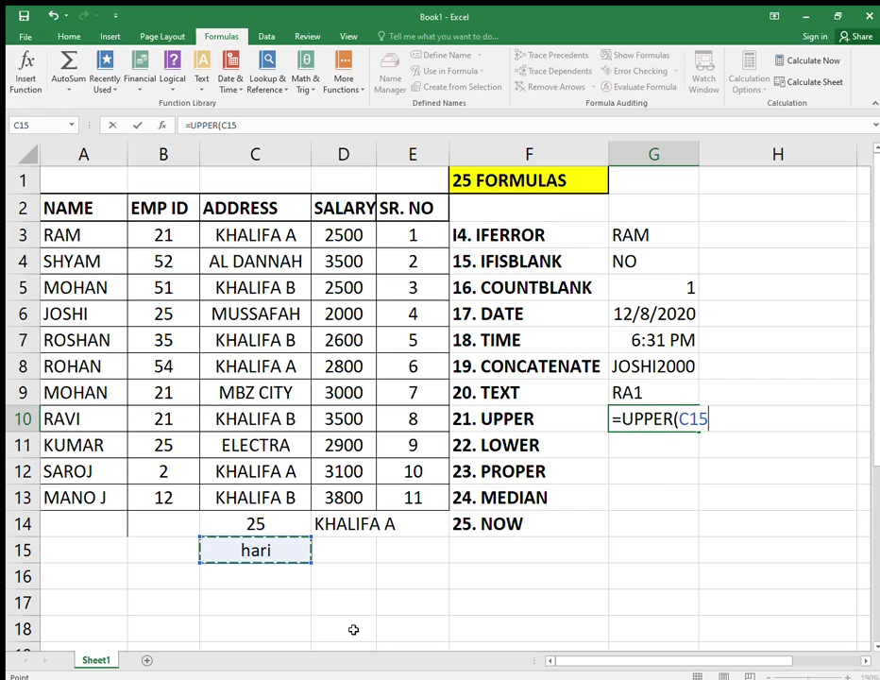
pyautogui.write(')')
pyautogui.press('Return')
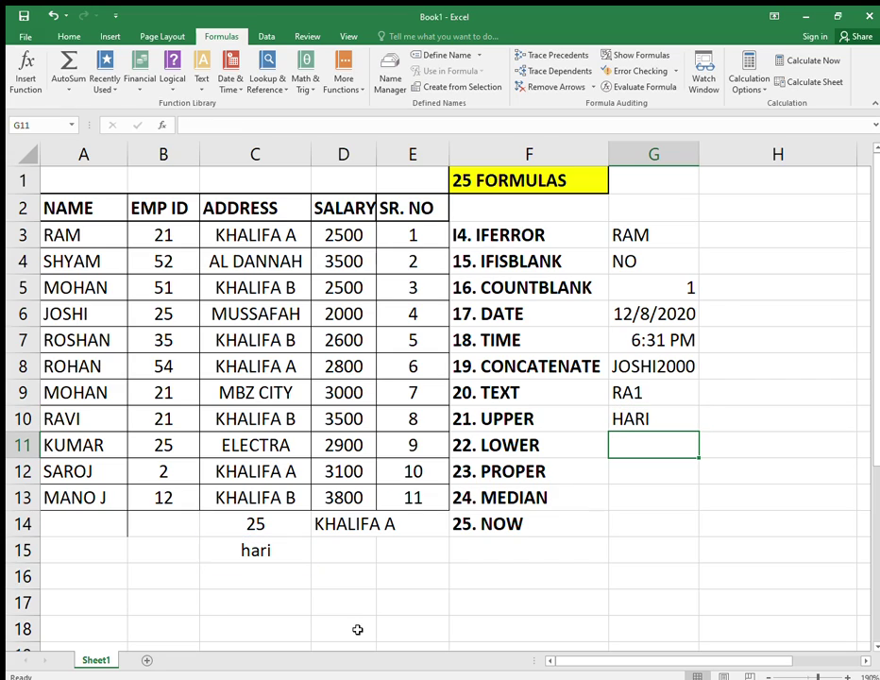
pyautogui.click(275, 556)
pyautogui.click(644, 425)
pyautogui.click(639, 452)
pyautogui.write('=')
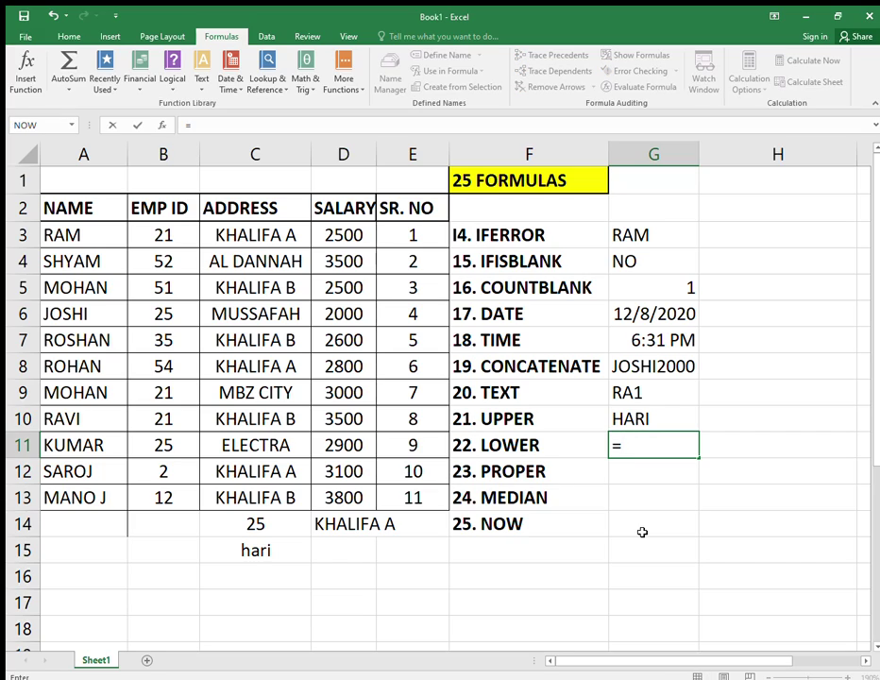
pyautogui.write('L')
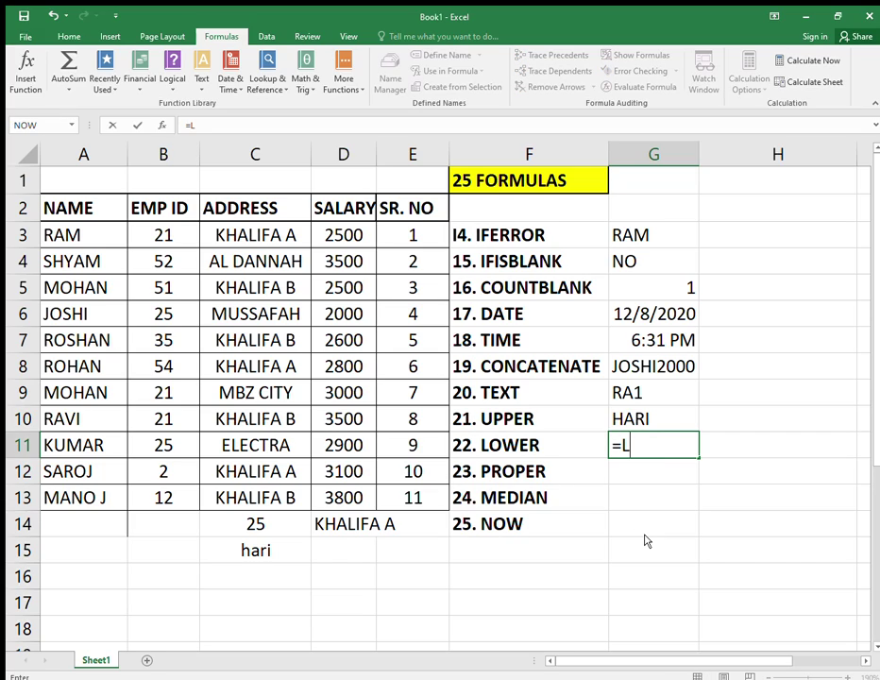
pyautogui.write('OWER(')
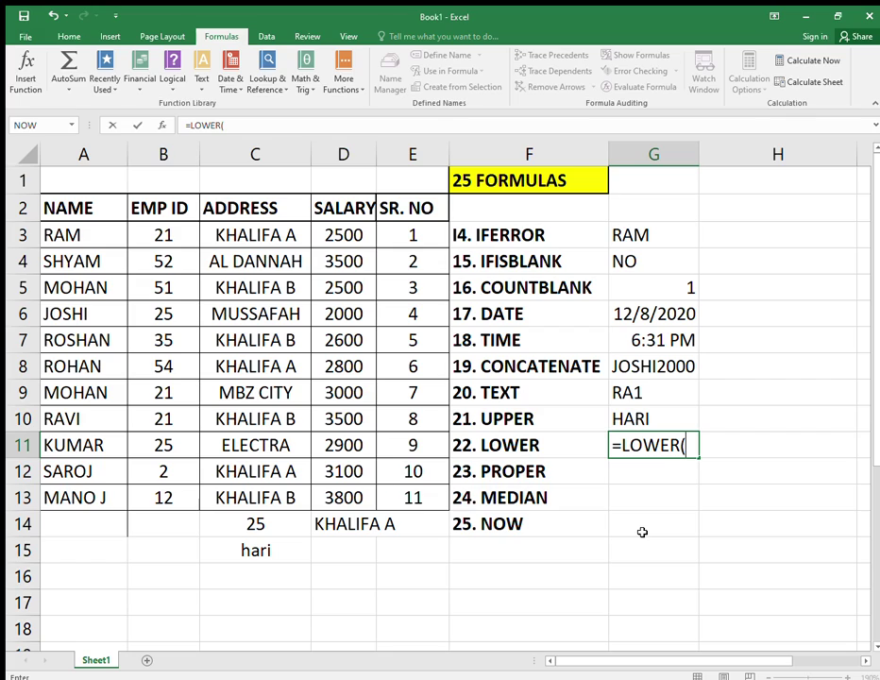
pyautogui.click(357, 524)
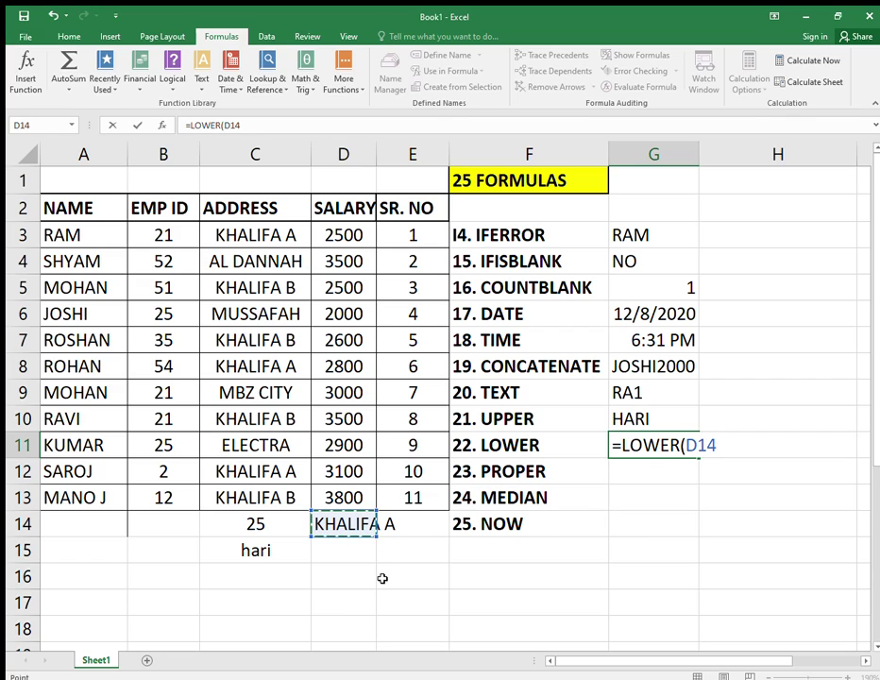
pyautogui.write(')')
pyautogui.press('Return')
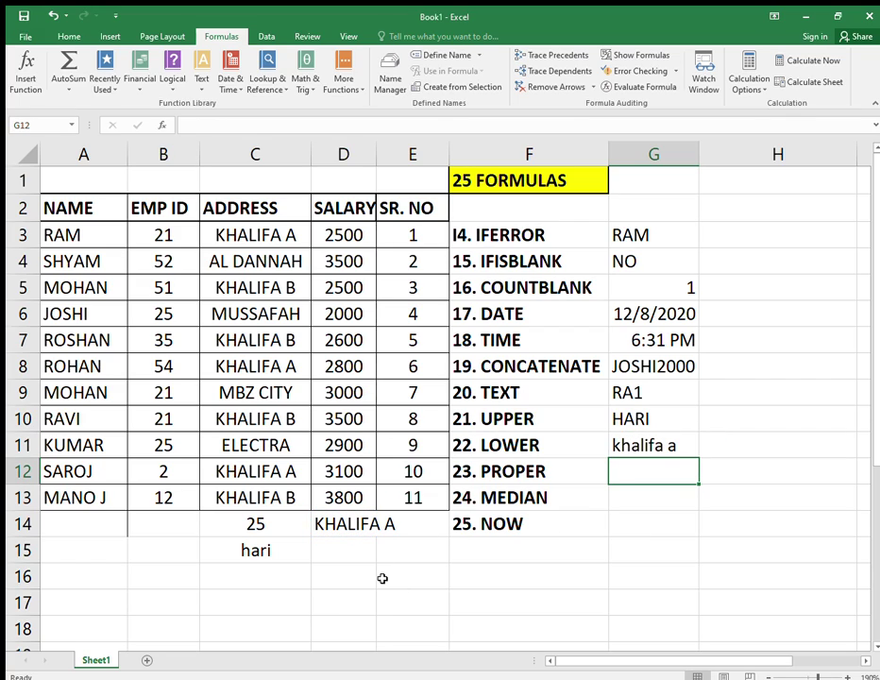
# - Enter =PROPER(C15) in G12 so it shows Hari
pyautogui.click(671, 436)
pyautogui.click(612, 468)
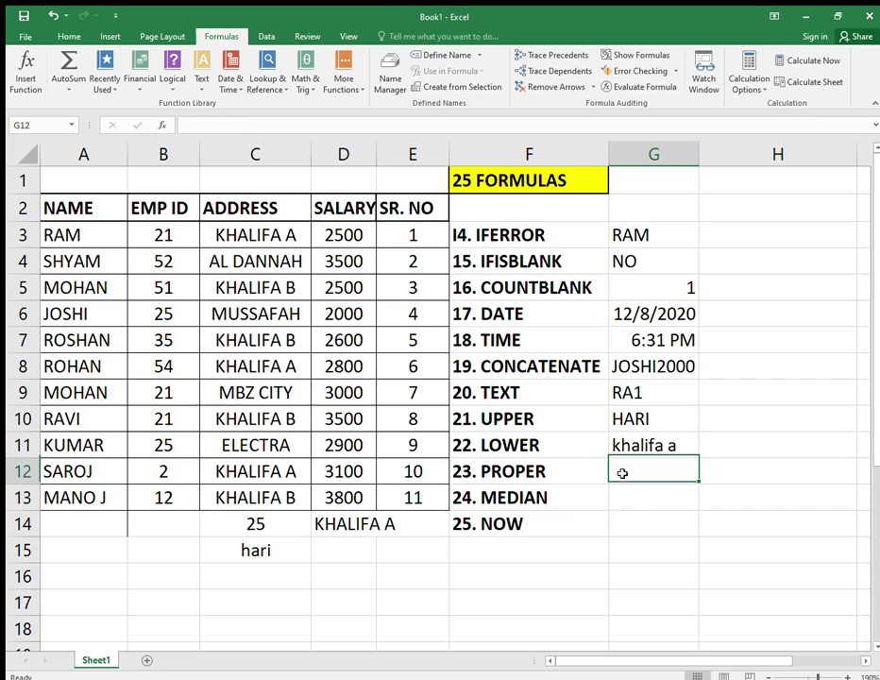
pyautogui.write('=')
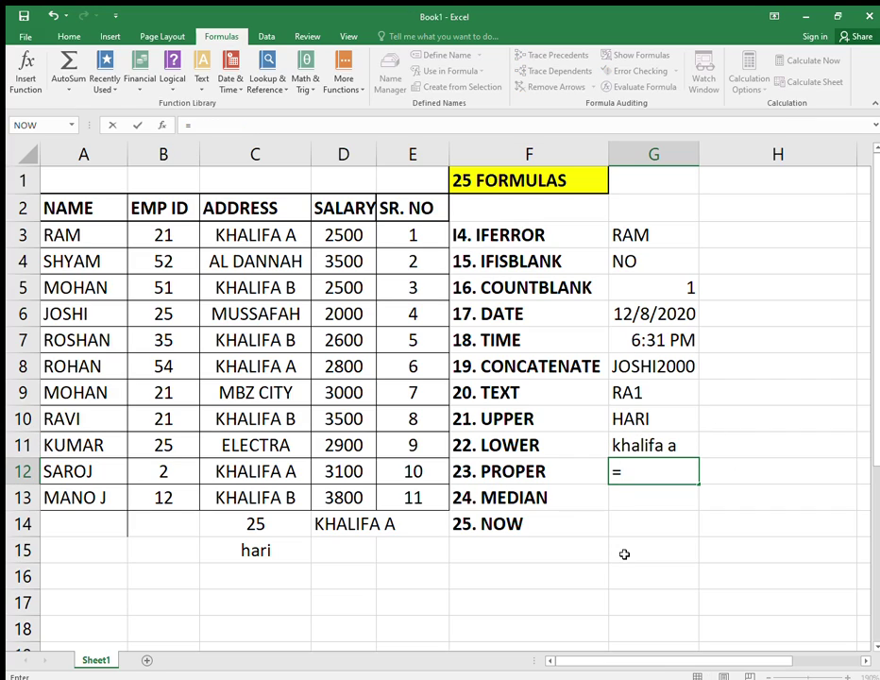
pyautogui.write('PROP')
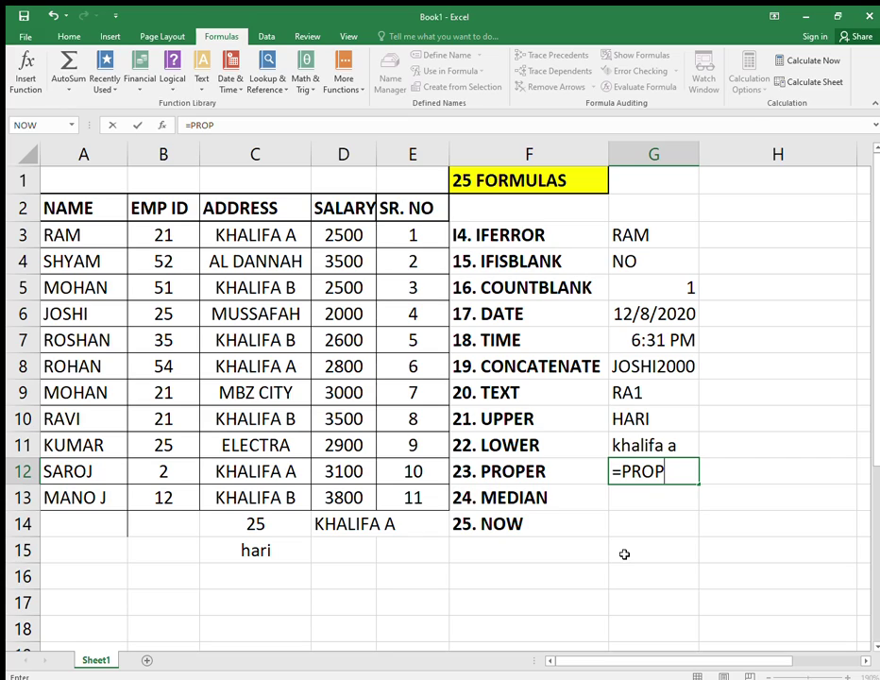
pyautogui.write('ER(')
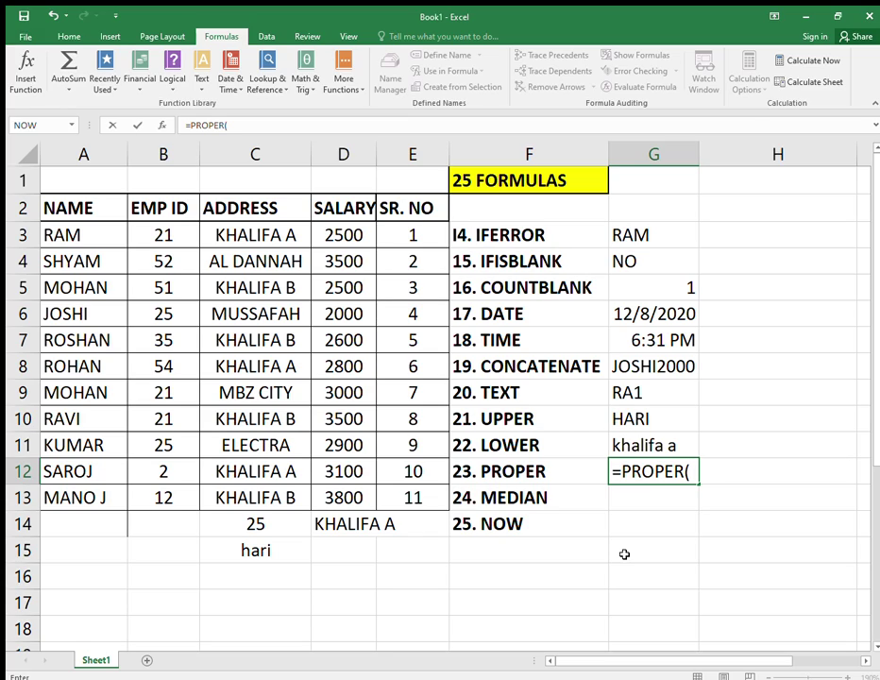
pyautogui.click(281, 548)
pyautogui.write(')')
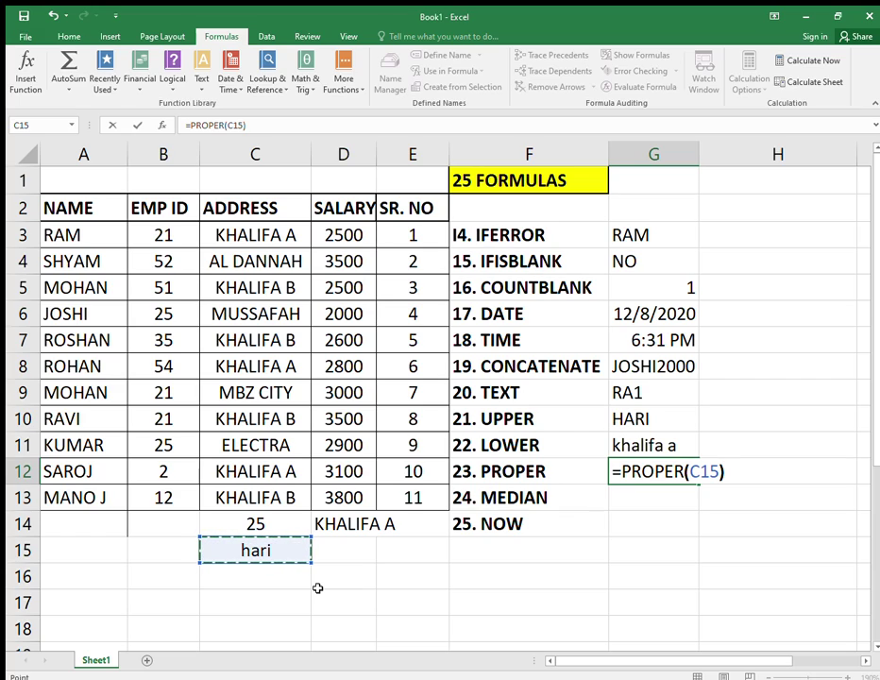
pyautogui.press('Return')
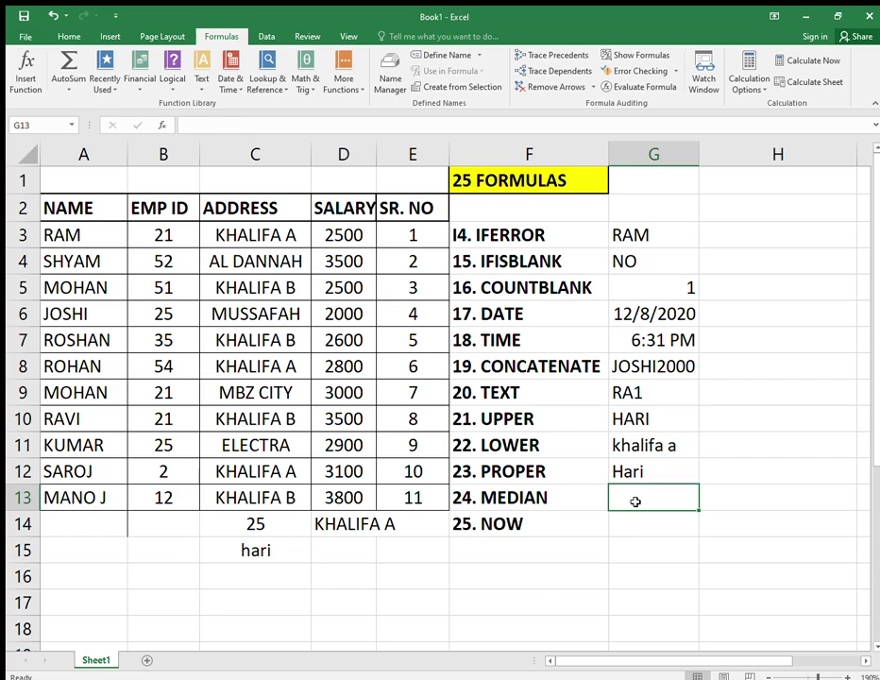
pyautogui.click(618, 471)
# - Enter =MEDIAN(D3:D13) in G13 to get the median salary of 2900
pyautogui.click(630, 496)
pyautogui.write('=')
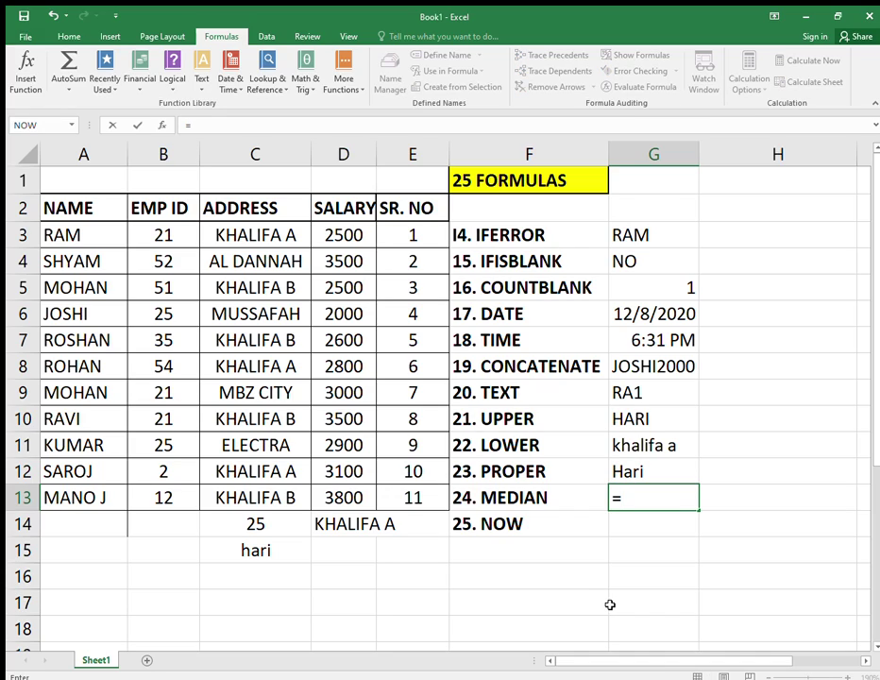
pyautogui.write('ME')
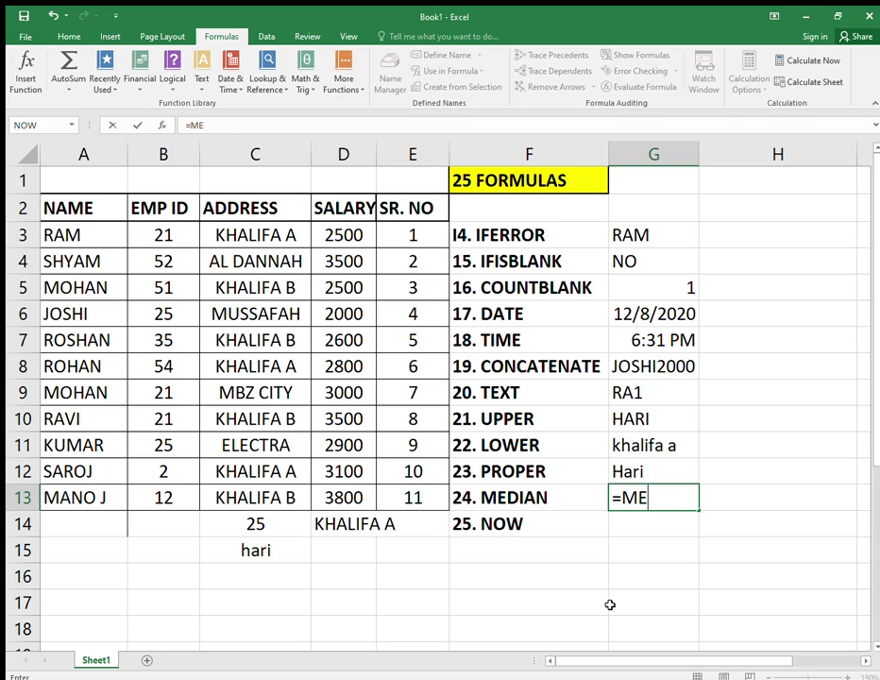
pyautogui.write('DIAN(')
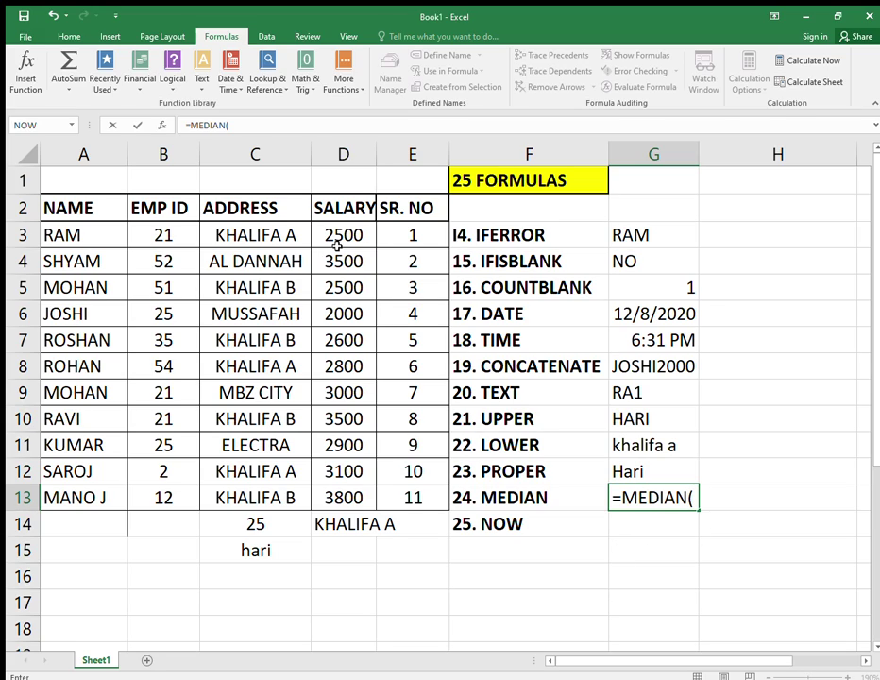
pyautogui.moveTo(337, 245); pyautogui.dragTo(362, 496)
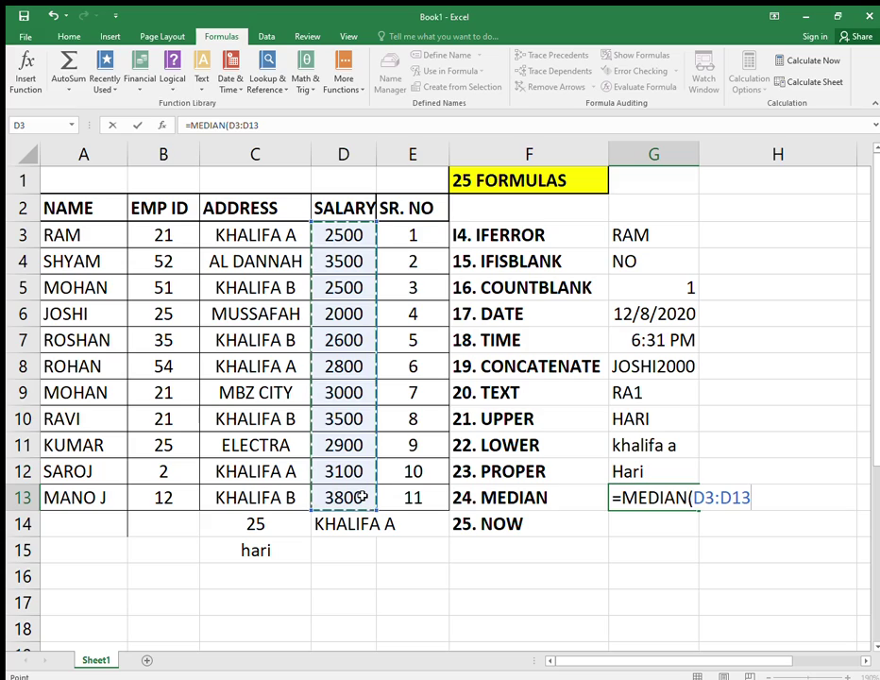
pyautogui.write('0')
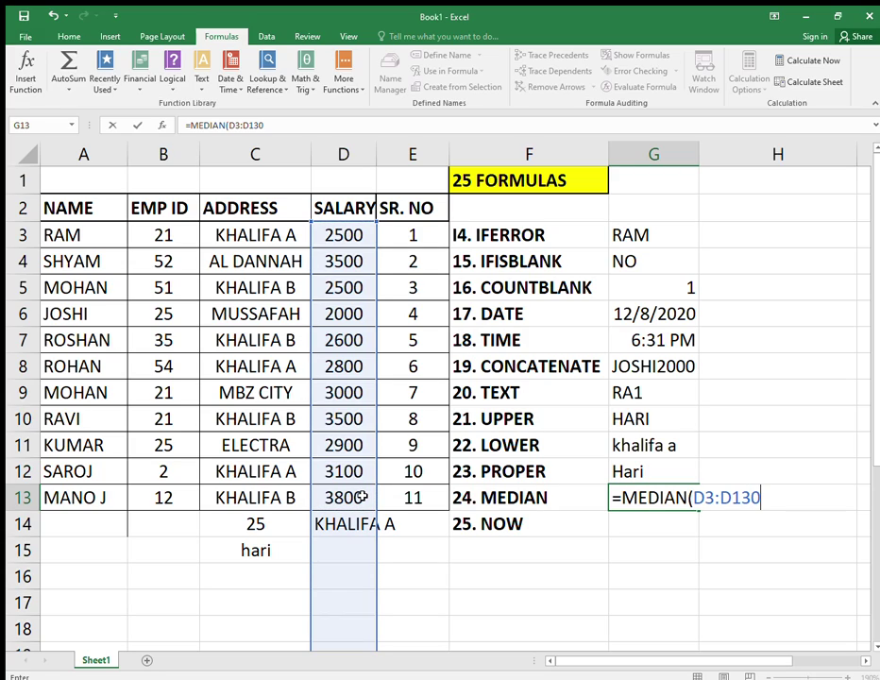
pyautogui.press('BackSpace')
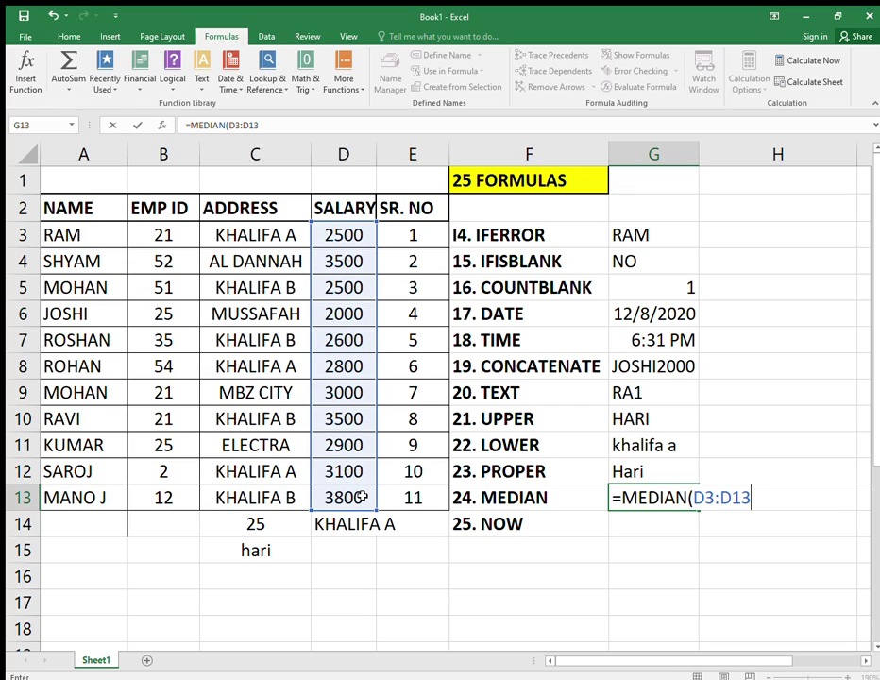
pyautogui.write(')')
pyautogui.press('Return')
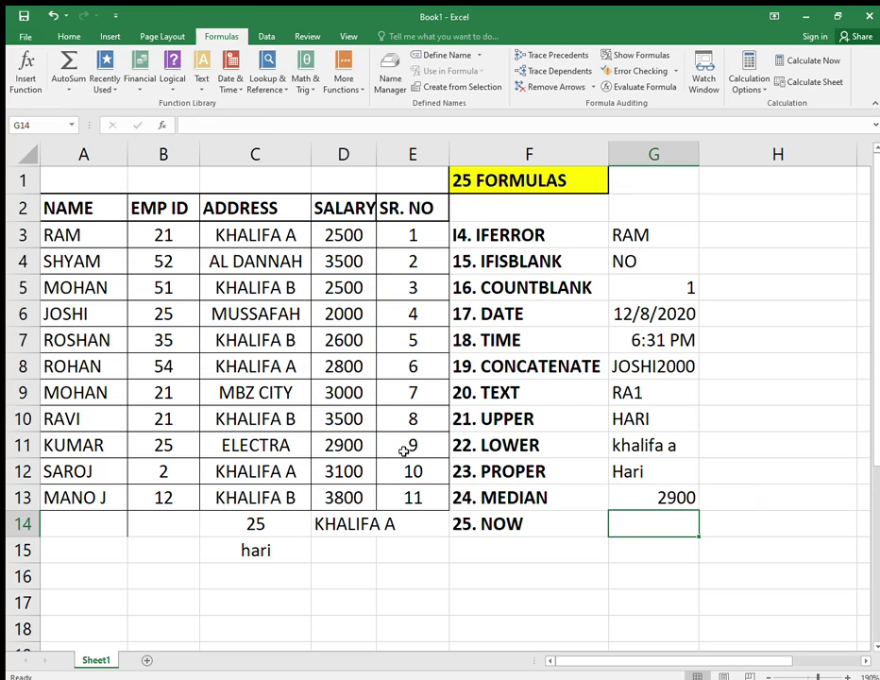
pyautogui.click(621, 499)
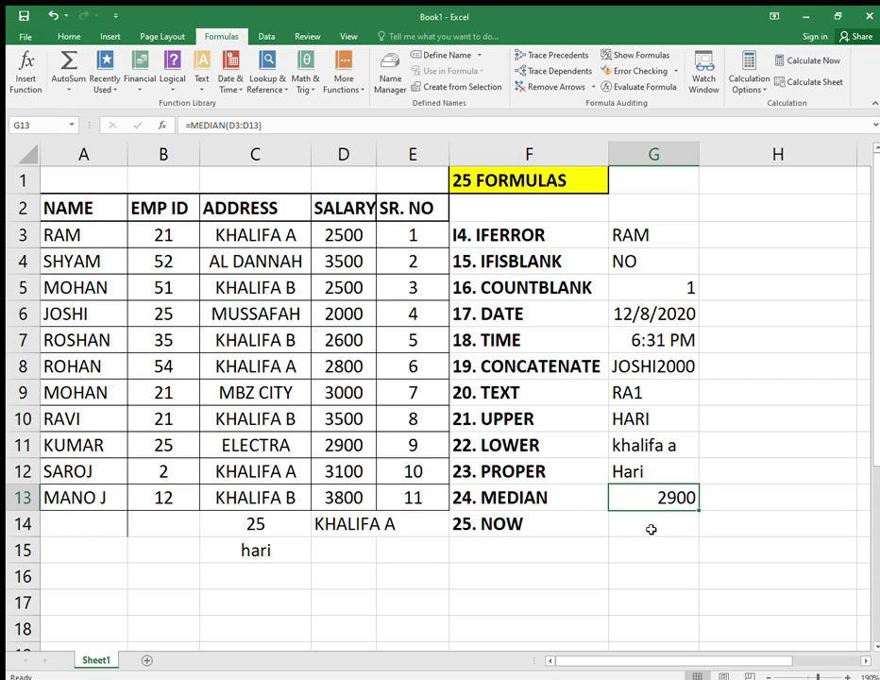
pyautogui.click(648, 528)
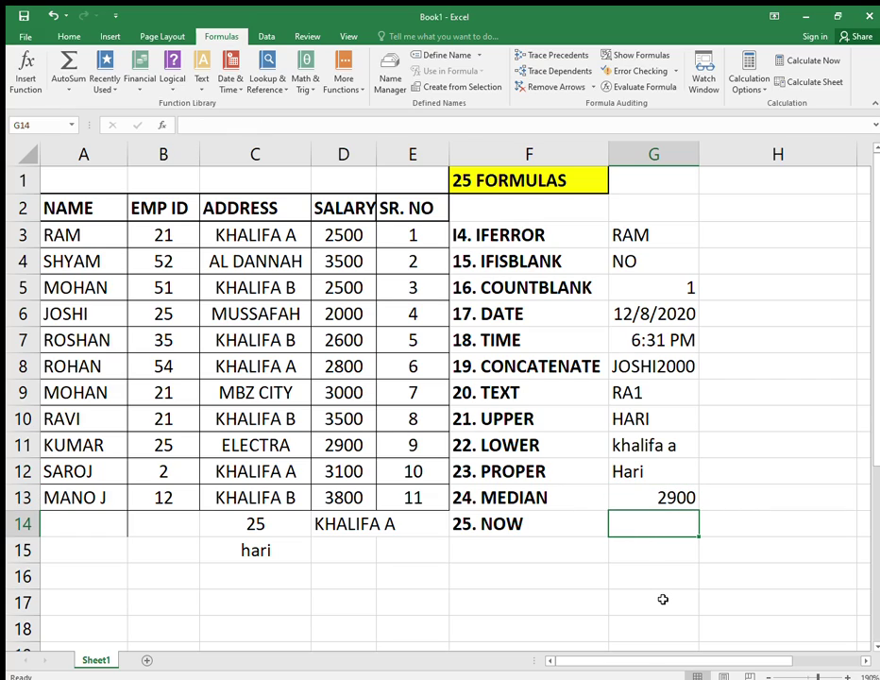
# - Enter =NOW() in G14 to show the current date and time
pyautogui.write('=')
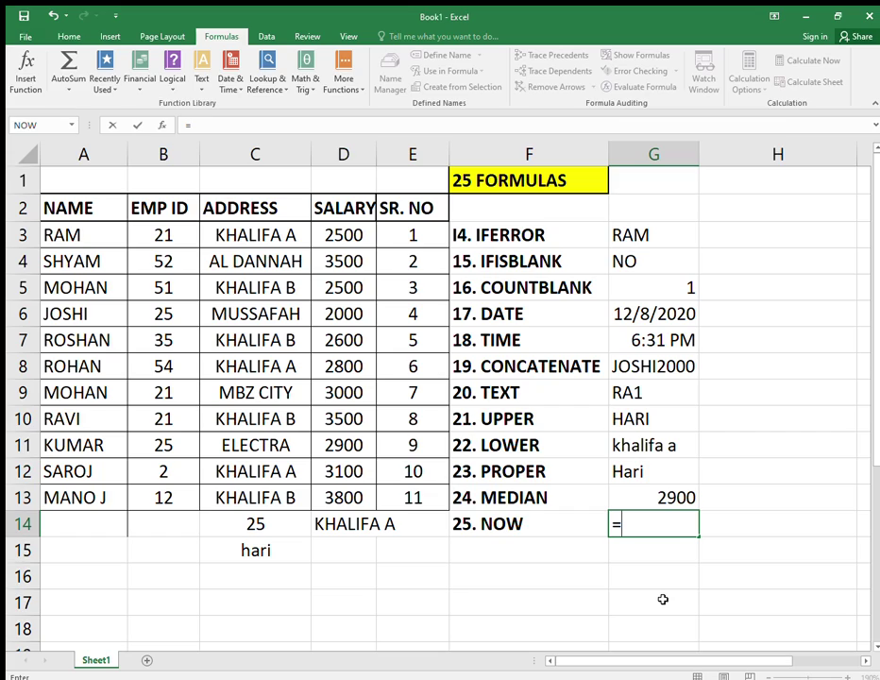
pyautogui.write('NOW')
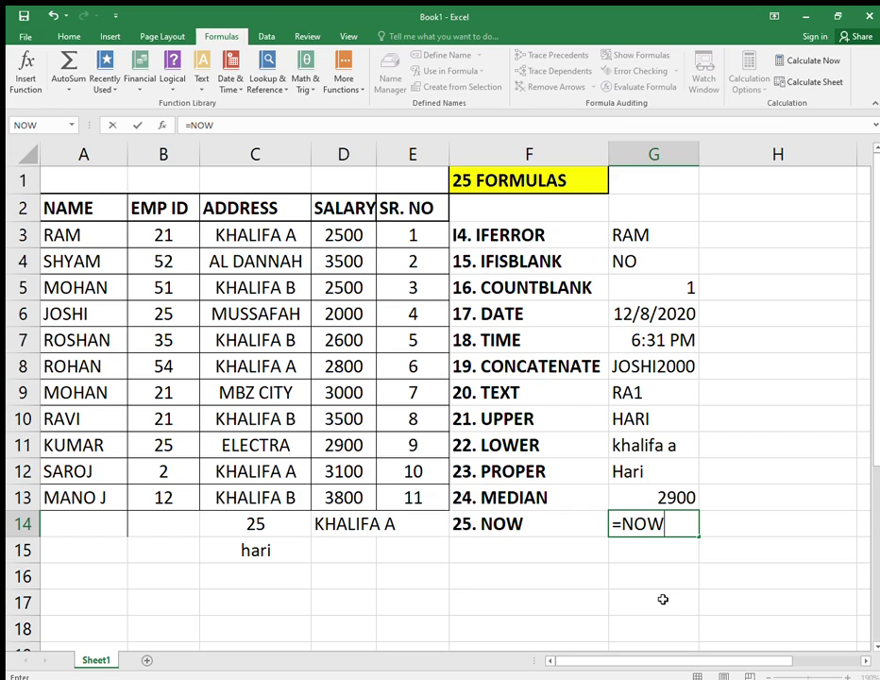
pyautogui.write('()')
pyautogui.press('Return')
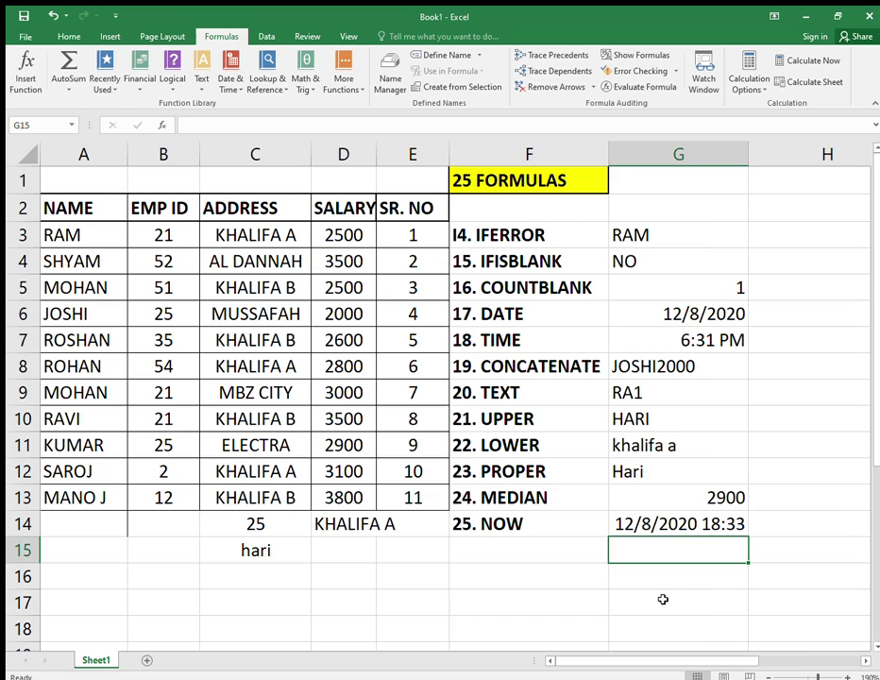
pyautogui.click(699, 518)
# - Start typing a new text entry in cell D16
pyautogui.click(388, 598)
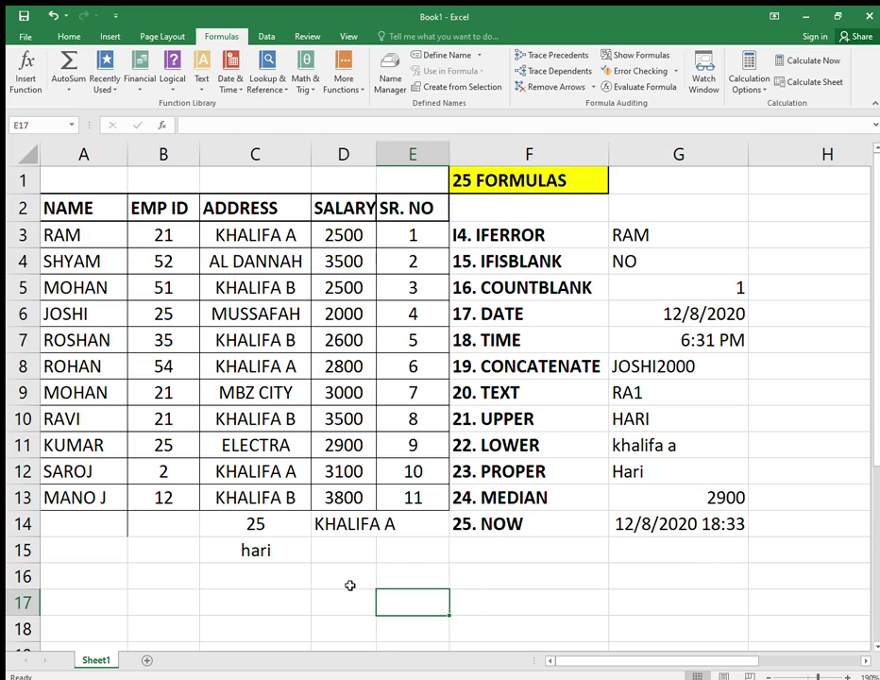
pyautogui.click(363, 584)
pyautogui.write("THAT';S")
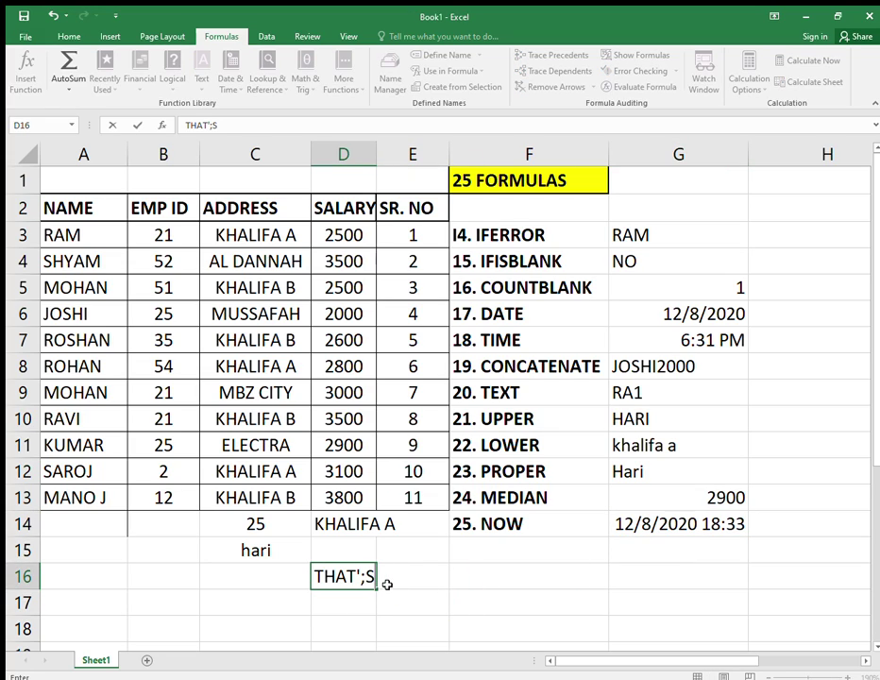
pyautogui.press('BackSpace')
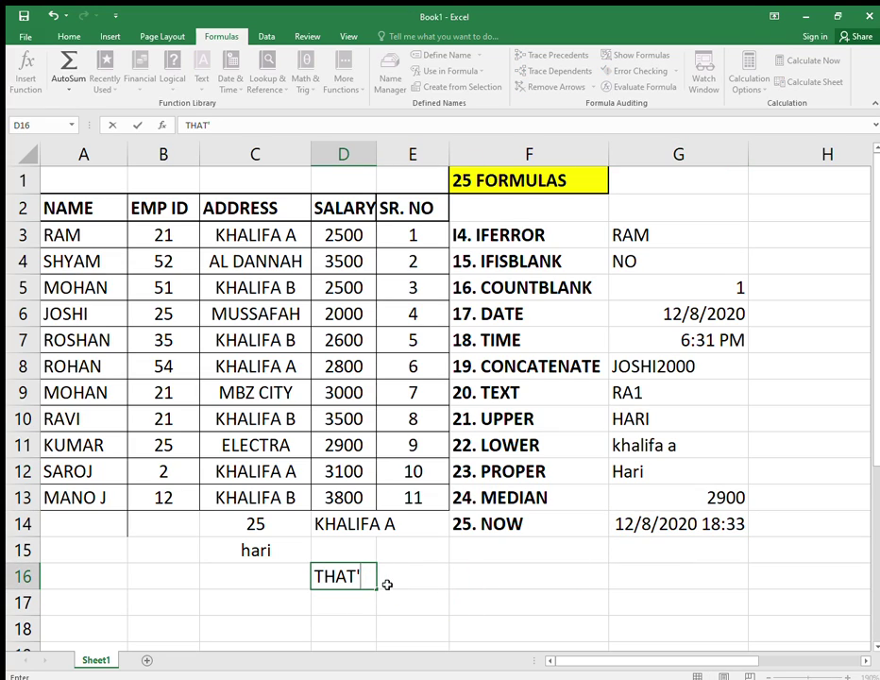